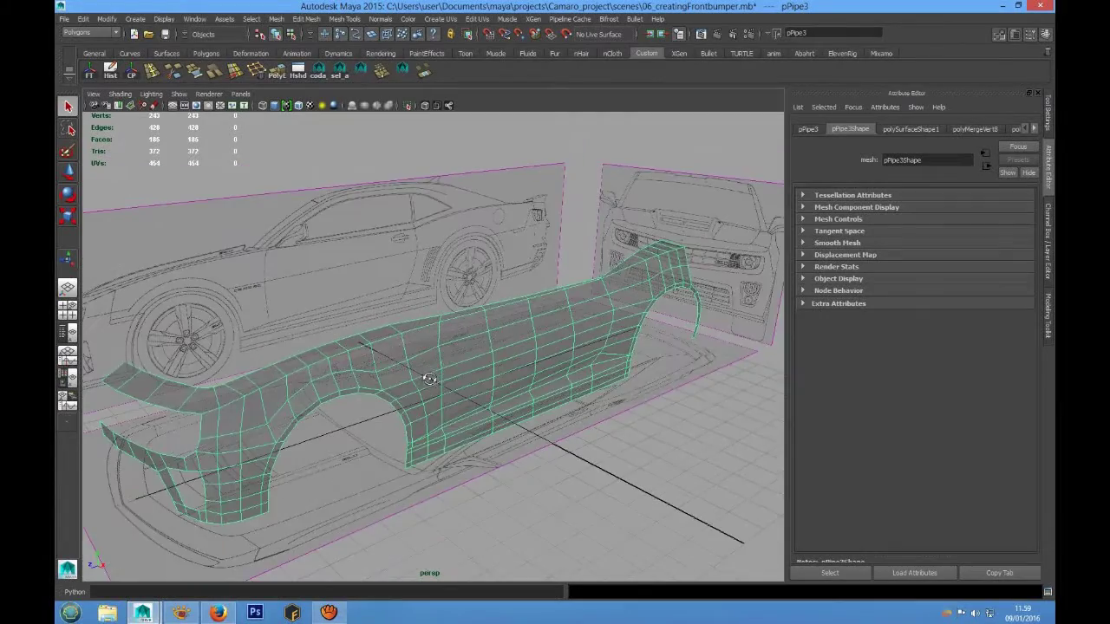
# Put the car body mesh into vertex mode and shift the vertices behind the front wheel arch slightly sideways
pyautogui.keyDown('alt'); pyautogui.moveTo(425, 376); pyautogui.dragTo(263, 285); pyautogui.keyUp('alt')
pyautogui.keyDown('alt'); pyautogui.moveTo(426, 335); pyautogui.dragTo(481, 330); pyautogui.keyUp('alt')
pyautogui.rightClick(485, 325)
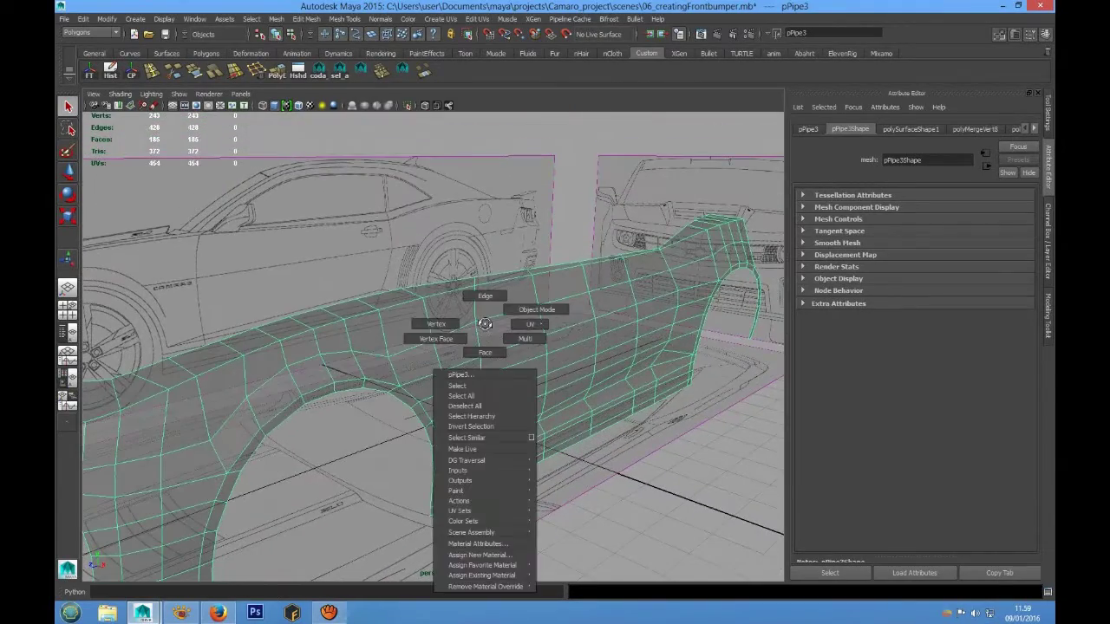
pyautogui.moveTo(484, 324); pyautogui.dragTo(439, 324, button='right')
pyautogui.scroll(3, 453, 324)
pyautogui.click(474, 302)
pyautogui.keyDown('alt'); pyautogui.moveTo(513, 324); pyautogui.dragTo(605, 323); pyautogui.keyUp('alt')
pyautogui.scroll(3, 503, 348)
pyautogui.press('w')
pyautogui.moveTo(568, 399)
pyautogui.keyDown('alt'); pyautogui.mouseDown()
pyautogui.moveTo(495, 370)
pyautogui.moveTo(519, 385)
pyautogui.moveTo(575, 383)
pyautogui.mouseUp(); pyautogui.keyUp('alt')
pyautogui.click(495, 373)
pyautogui.scroll(2, 496, 374)
pyautogui.click(515, 411)
pyautogui.moveTo(569, 421); pyautogui.dragTo(482, 388)
pyautogui.click(494, 393)
pyautogui.moveTo(539, 398); pyautogui.dragTo(537, 398)
# Adjust the sideways position of the bumper corner vertices just ahead of the front wheel arch
pyautogui.keyDown('alt'); pyautogui.moveTo(483, 436); pyautogui.dragTo(512, 423); pyautogui.keyUp('alt')
pyautogui.click(454, 409)
pyautogui.keyDown('alt'); pyautogui.moveTo(494, 280); pyautogui.dragTo(476, 348); pyautogui.keyUp('alt')
pyautogui.scroll(-4, 471, 344)
pyautogui.scroll(4, 469, 350)
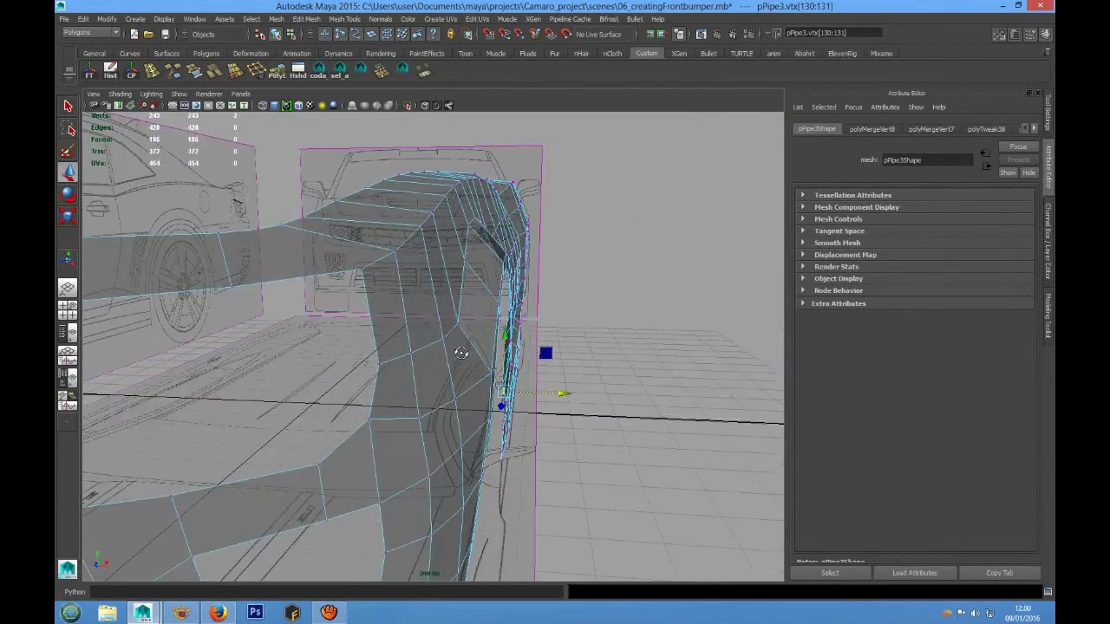
pyautogui.keyDown('alt'); pyautogui.moveTo(460, 352); pyautogui.dragTo(475, 339, button='middle'); pyautogui.keyUp('alt')
pyautogui.click(445, 323)
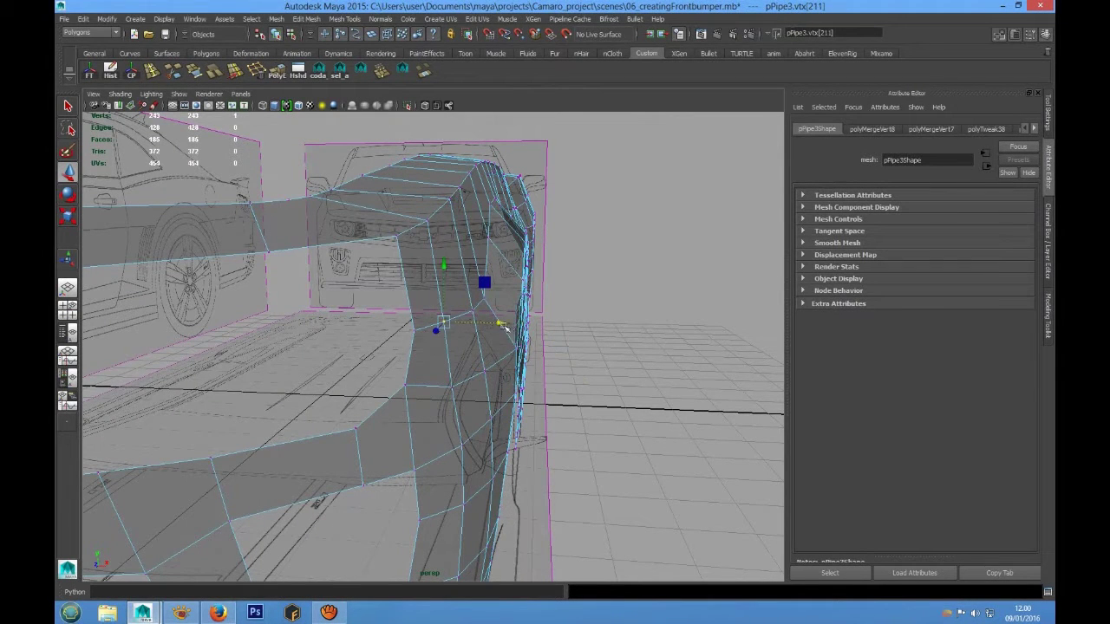
pyautogui.keyDown('alt'); pyautogui.moveTo(497, 336); pyautogui.dragTo(441, 338); pyautogui.keyUp('alt')
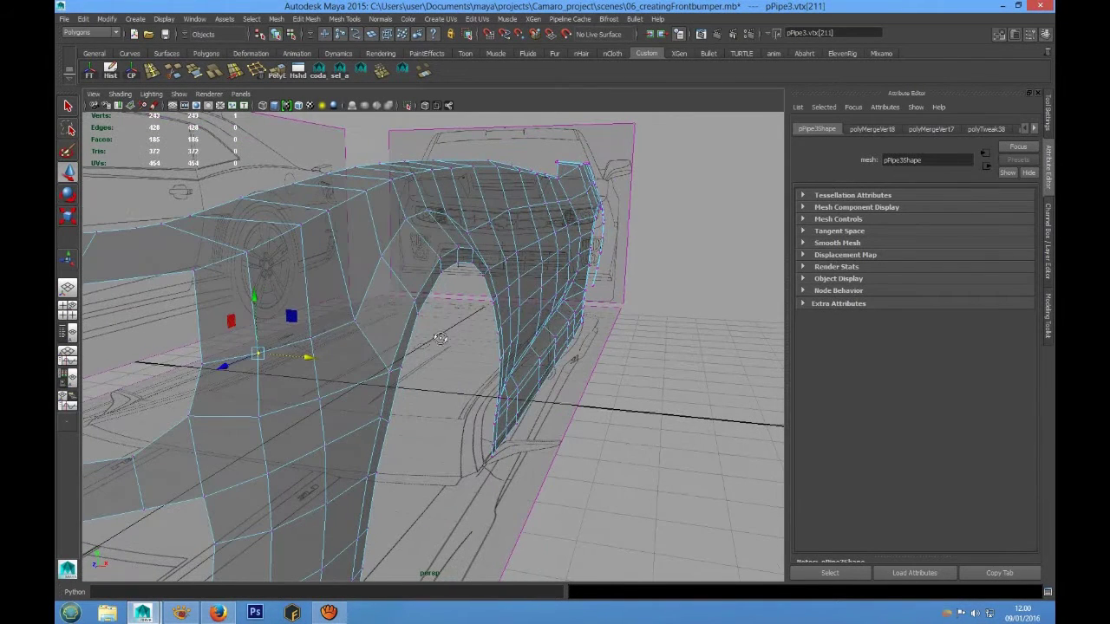
pyautogui.click(309, 337)
pyautogui.scroll(-3, 333, 328)
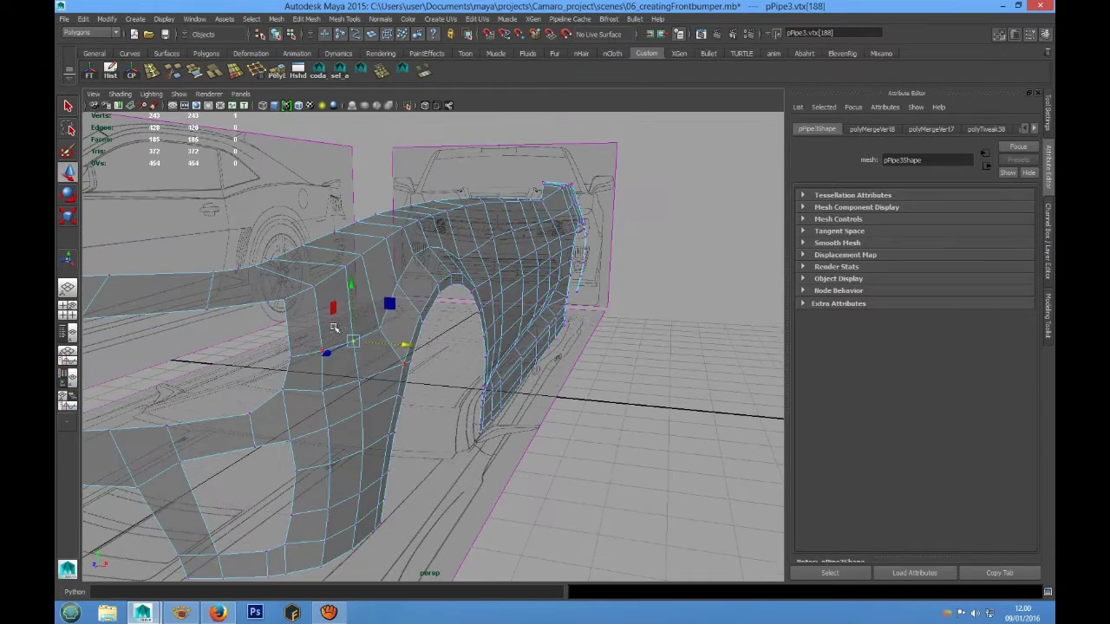
pyautogui.moveTo(410, 348); pyautogui.dragTo(413, 348)
pyautogui.keyDown('alt'); pyautogui.moveTo(368, 390); pyautogui.dragTo(384, 377); pyautogui.keyUp('alt')
# Nudge the neighbouring vertices in the same row of the bumper corner sideways to smooth its curve
pyautogui.moveTo(369, 325); pyautogui.dragTo(400, 350)
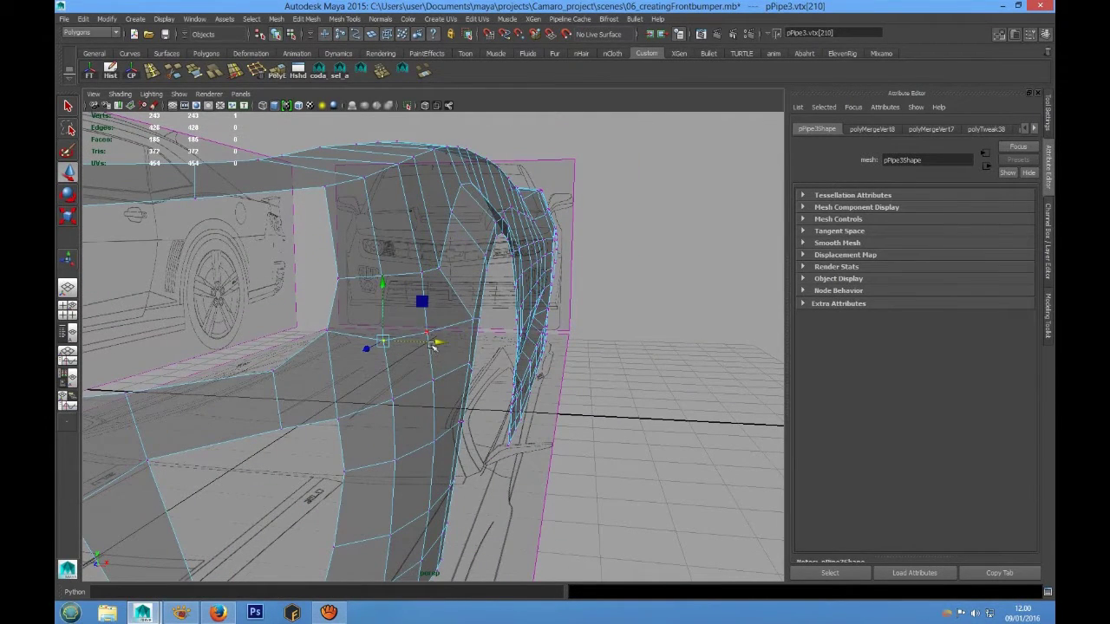
pyautogui.click(395, 335)
pyautogui.click(388, 343)
pyautogui.click(429, 336)
pyautogui.moveTo(486, 334); pyautogui.dragTo(487, 334)
# In the top view, move the lower bumper strip's centre-line vertices slightly forward towards the blueprint outline
pyautogui.scroll(-5, 389, 347)
pyautogui.keyDown('alt'); pyautogui.moveTo(387, 386); pyautogui.dragTo(422, 348); pyautogui.keyUp('alt')
pyautogui.press('space')
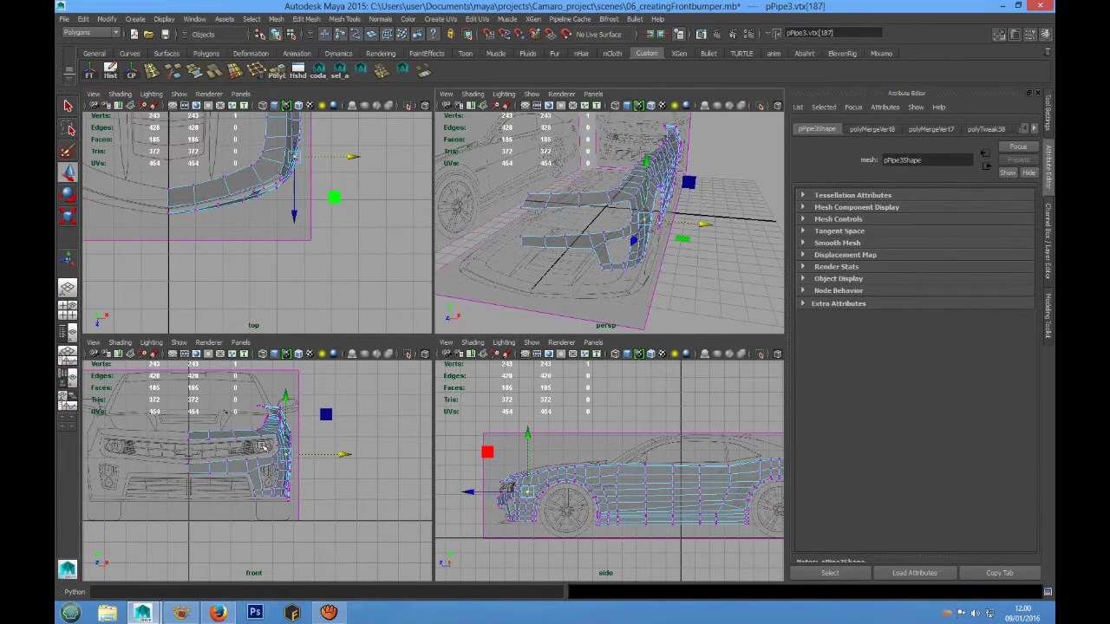
pyautogui.press('space')
pyautogui.scroll(4, 292, 317)
pyautogui.keyDown('alt'); pyautogui.moveTo(360, 336); pyautogui.dragTo(538, 383, button='middle'); pyautogui.keyUp('alt')
pyautogui.scroll(3, 361, 359)
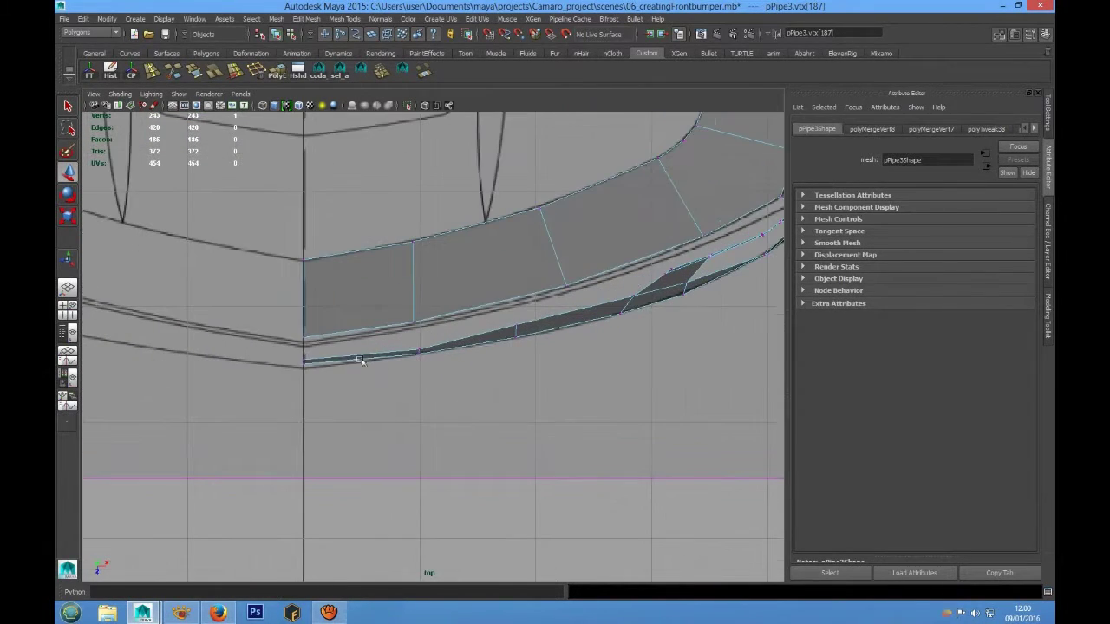
pyautogui.moveTo(288, 350); pyautogui.dragTo(319, 376)
pyautogui.keyDown('alt'); pyautogui.moveTo(319, 375); pyautogui.dragTo(379, 365, button='middle'); pyautogui.keyUp('alt')
pyautogui.scroll(3, 379, 364)
pyautogui.moveTo(331, 410); pyautogui.dragTo(332, 418)
# Move the remaining inner-edge vertices of the lower bumper strip forward, one by one, to follow the blueprint curve
pyautogui.keyDown('alt'); pyautogui.moveTo(433, 376); pyautogui.dragTo(169, 422, button='middle'); pyautogui.keyUp('alt')
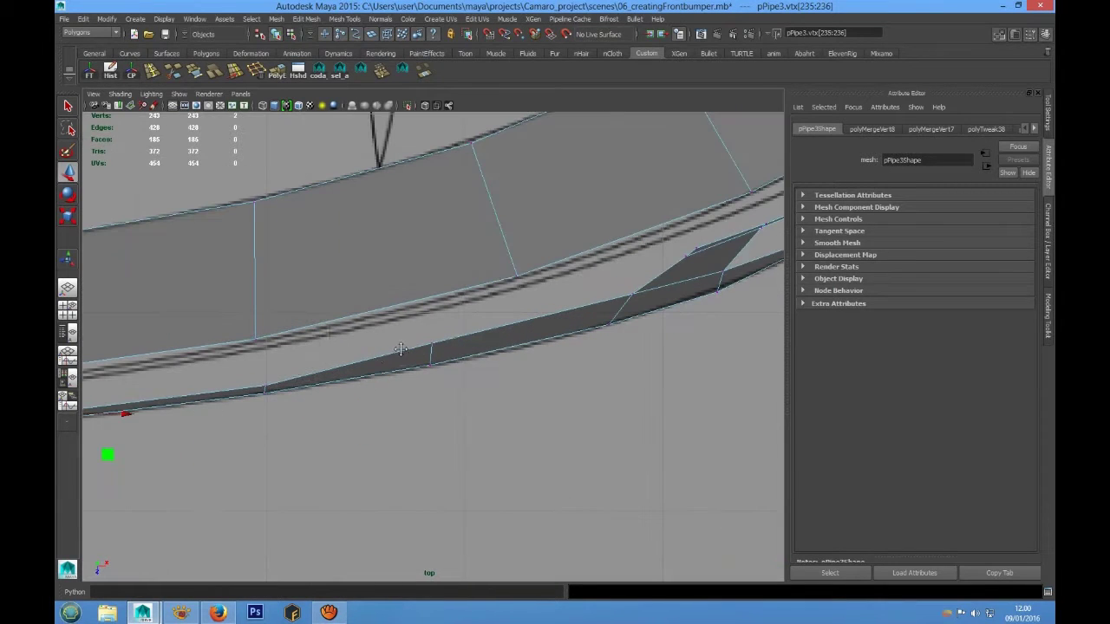
pyautogui.click(434, 345)
pyautogui.moveTo(434, 401); pyautogui.dragTo(433, 411)
pyautogui.keyDown('alt'); pyautogui.moveTo(540, 336); pyautogui.dragTo(509, 363, button='middle'); pyautogui.keyUp('alt')
pyautogui.click(546, 363)
pyautogui.click(547, 362)
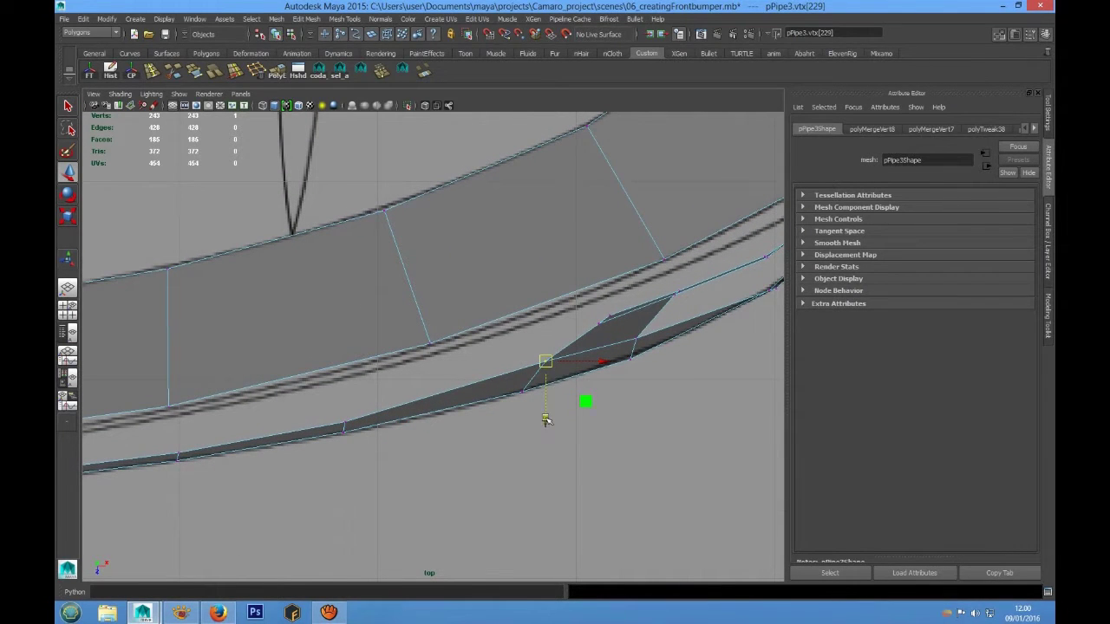
pyautogui.moveTo(545, 419); pyautogui.dragTo(547, 430)
pyautogui.keyDown('alt'); pyautogui.moveTo(566, 410); pyautogui.dragTo(497, 448, button='middle'); pyautogui.keyUp('alt')
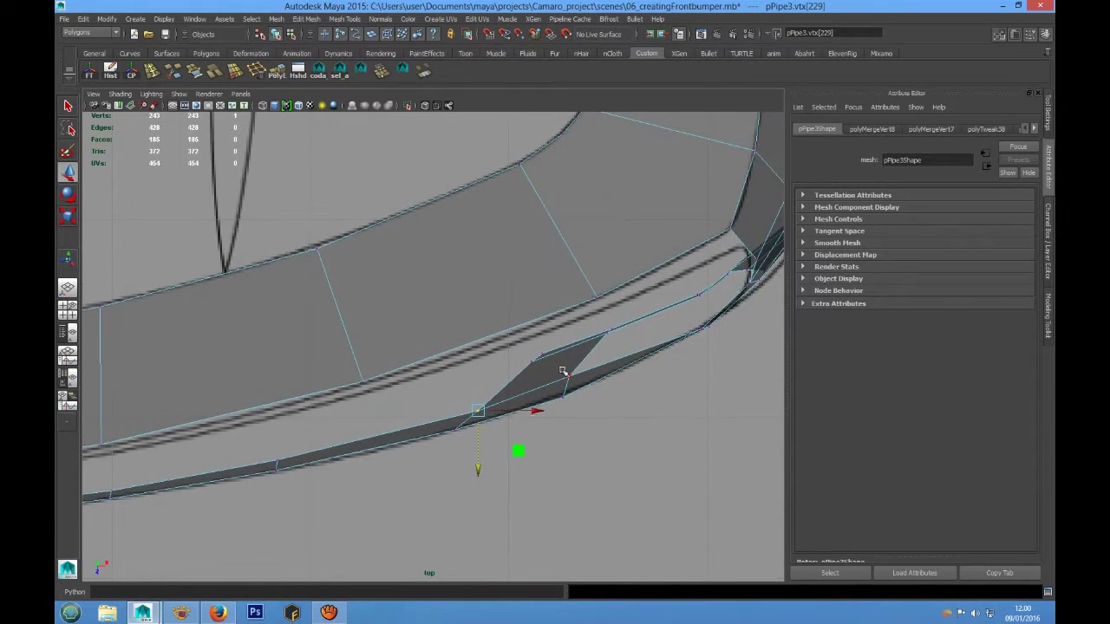
pyautogui.click(572, 384)
pyautogui.moveTo(568, 427); pyautogui.dragTo(568, 431)
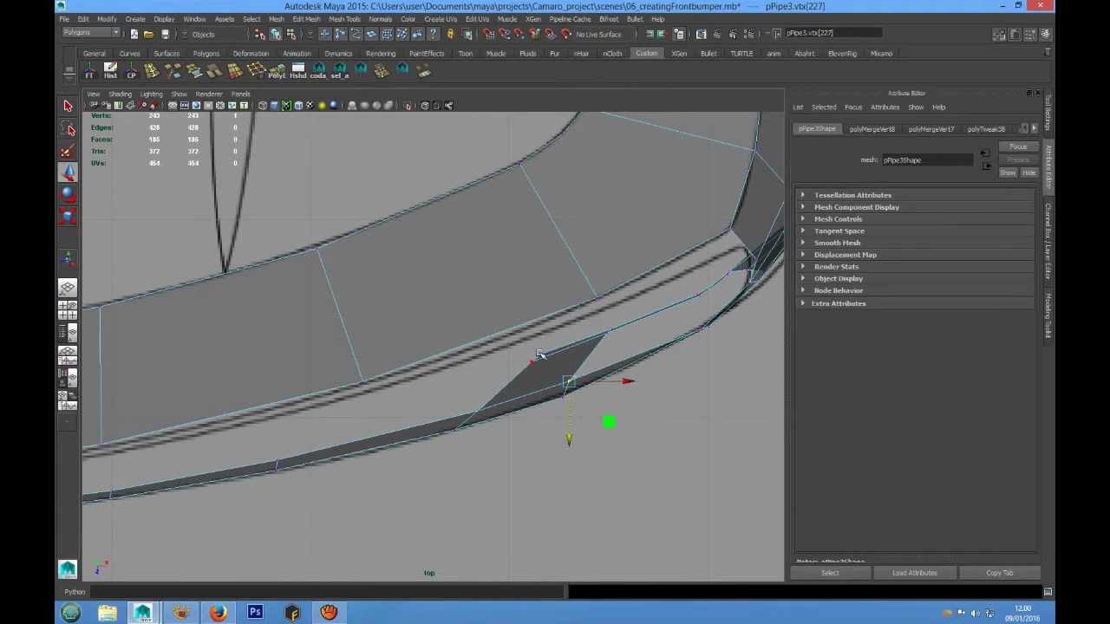
# Move the upper bumper strip's front vertex on the centre line slightly forward to meet the blueprint line
pyautogui.keyDown('alt'); pyautogui.moveTo(539, 354); pyautogui.dragTo(540, 387, button='middle'); pyautogui.keyUp('alt')
pyautogui.keyDown('alt'); pyautogui.moveTo(366, 364); pyautogui.dragTo(339, 331, button='right'); pyautogui.keyUp('alt')
pyautogui.keyDown('alt'); pyautogui.moveTo(352, 347); pyautogui.dragTo(516, 322, button='middle'); pyautogui.keyUp('alt')
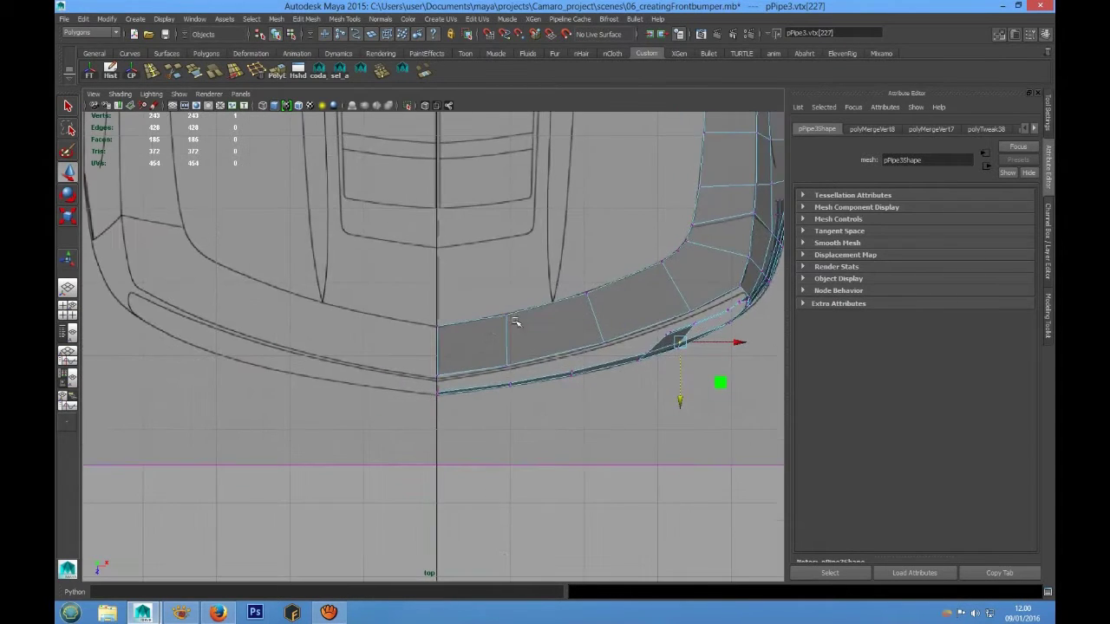
pyautogui.scroll(5, 515, 321)
pyautogui.click(457, 428)
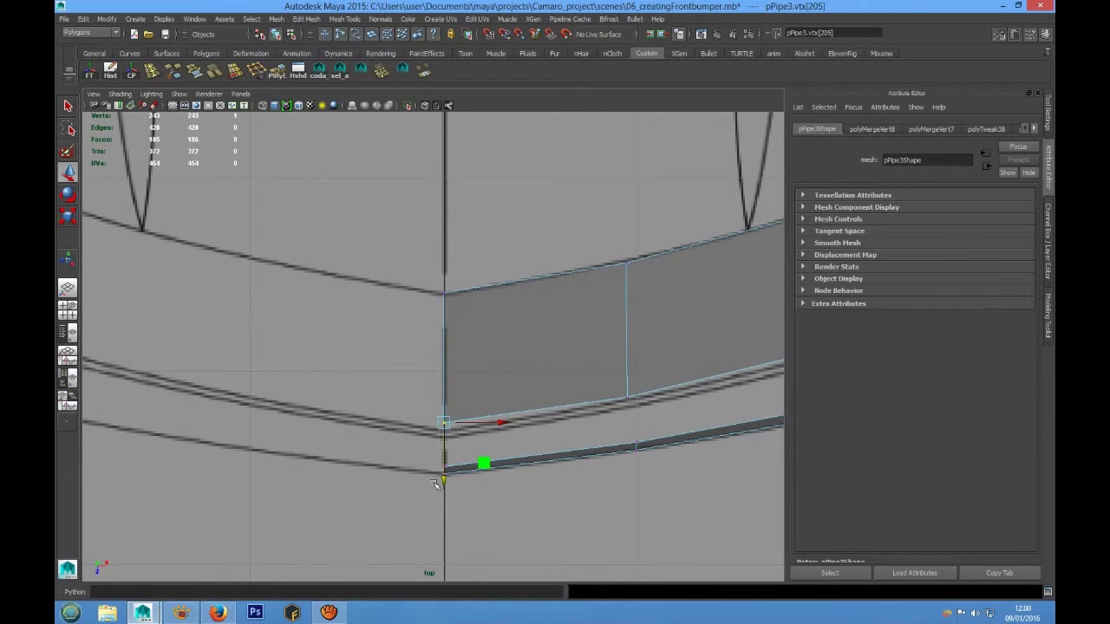
pyautogui.moveTo(445, 482); pyautogui.dragTo(444, 489)
pyautogui.keyDown('alt'); pyautogui.moveTo(464, 365); pyautogui.dragTo(337, 396, button='middle'); pyautogui.keyUp('alt')
pyautogui.keyDown('alt'); pyautogui.moveTo(567, 359); pyautogui.dragTo(432, 379, button='middle'); pyautogui.keyUp('alt')
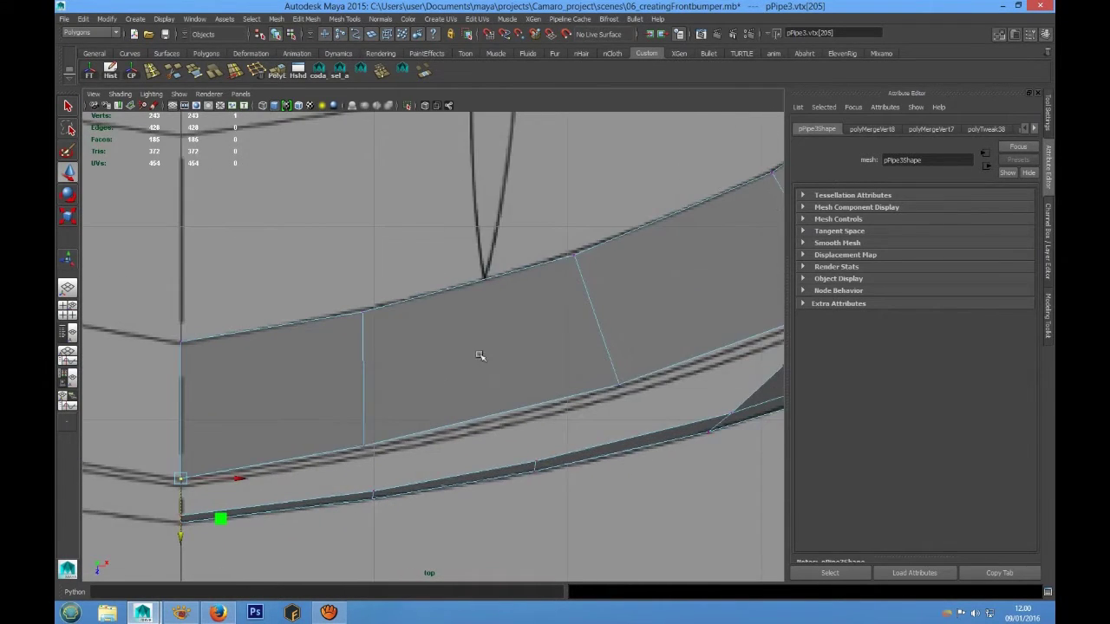
# Delete the extra vertex on the upper strip's inner edge at the rounded hood corner
pyautogui.scroll(-4, 479, 356)
pyautogui.keyDown('alt'); pyautogui.moveTo(530, 324); pyautogui.dragTo(432, 389, button='middle'); pyautogui.keyUp('alt')
pyautogui.scroll(2, 530, 340)
pyautogui.keyDown('alt'); pyautogui.moveTo(524, 347); pyautogui.dragTo(484, 349, button='middle'); pyautogui.keyUp('alt')
pyautogui.scroll(3, 433, 344)
pyautogui.moveTo(402, 301); pyautogui.dragTo(430, 332)
pyautogui.scroll(2, 435, 329)
pyautogui.moveTo(433, 328)
pyautogui.keyDown('alt'); pyautogui.mouseDown(button='middle')
pyautogui.moveTo(425, 342)
pyautogui.moveTo(404, 289)
pyautogui.moveTo(438, 338)
pyautogui.moveTo(440, 304)
pyautogui.moveTo(430, 312)
pyautogui.moveTo(421, 300)
pyautogui.moveTo(438, 325)
pyautogui.moveTo(451, 311)
pyautogui.moveTo(442, 309)
pyautogui.mouseUp(button='middle'); pyautogui.keyUp('alt')
pyautogui.scroll(2, 439, 339)
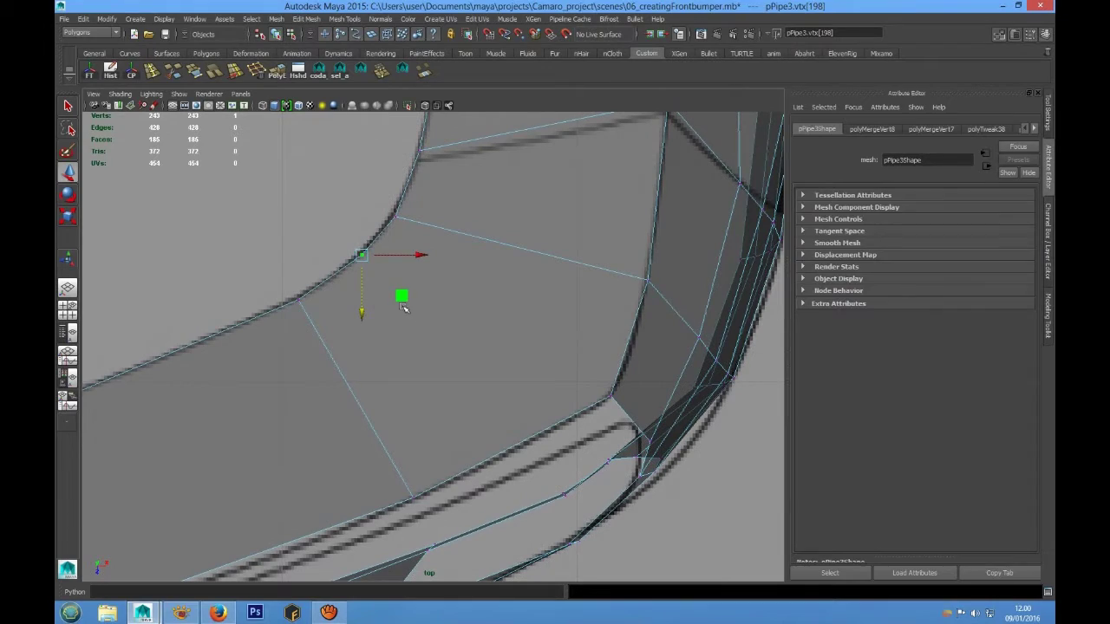
pyautogui.press('Delete')
# Examine the bumper and fender corner topology in the perspective view
pyautogui.scroll(-10, 416, 316)
pyautogui.keyDown('alt'); pyautogui.moveTo(453, 335); pyautogui.dragTo(414, 335, button='middle'); pyautogui.keyUp('alt')
pyautogui.scroll(3, 403, 334)
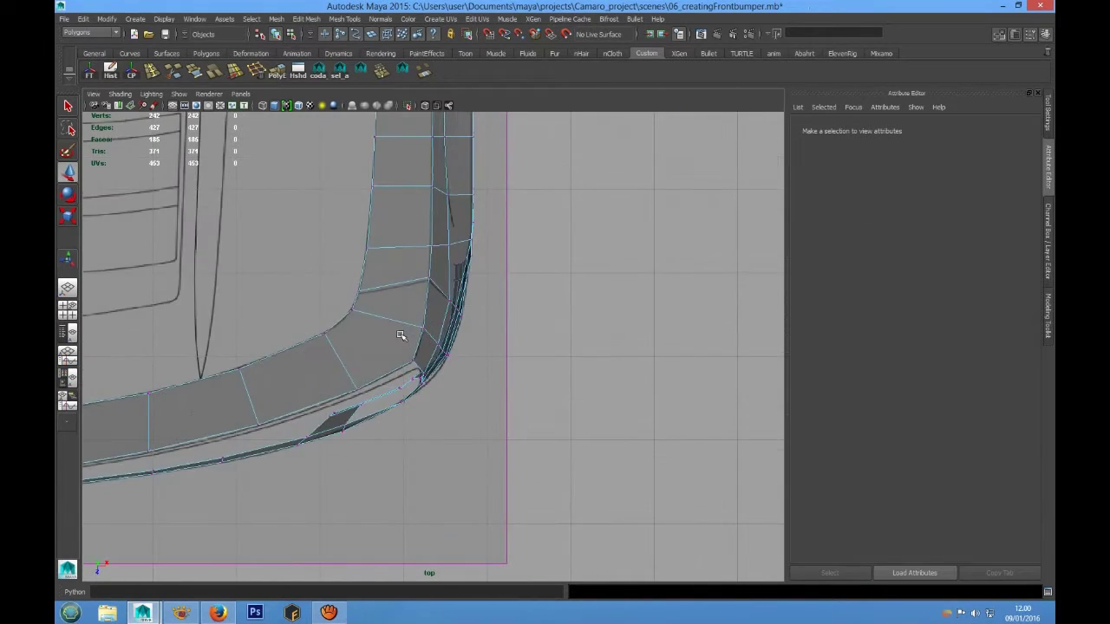
pyautogui.press('space')
pyautogui.press('space')
pyautogui.scroll(5, 474, 313)
pyautogui.keyDown('alt'); pyautogui.moveTo(474, 314); pyautogui.dragTo(426, 321); pyautogui.keyUp('alt')
pyautogui.scroll(-5, 548, 288)
pyautogui.keyDown('alt'); pyautogui.moveTo(547, 288); pyautogui.dragTo(499, 332, button='middle'); pyautogui.keyUp('alt')
pyautogui.keyDown('alt'); pyautogui.moveTo(499, 332); pyautogui.dragTo(544, 308); pyautogui.keyUp('alt')
pyautogui.scroll(5, 404, 324)
pyautogui.scroll(-5, 404, 324)
pyautogui.keyDown('alt'); pyautogui.moveTo(409, 314); pyautogui.dragTo(418, 321); pyautogui.keyUp('alt')
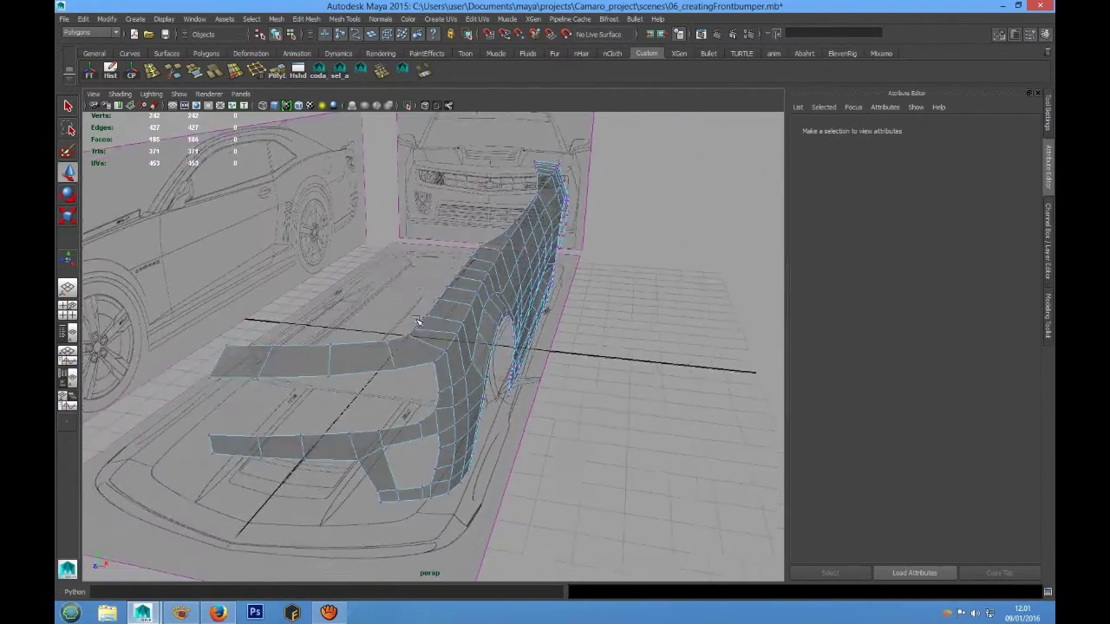
pyautogui.scroll(5, 418, 321)
pyautogui.keyDown('alt'); pyautogui.moveTo(418, 320); pyautogui.dragTo(426, 290, button='middle'); pyautogui.keyUp('alt')
# Use the Multi-Cut Tool to cut an edge from the upper strip's inner corner edge to its outer front corner vertex
pyautogui.moveTo(416, 259); pyautogui.dragTo(444, 245, button='right')
pyautogui.click(418, 258)
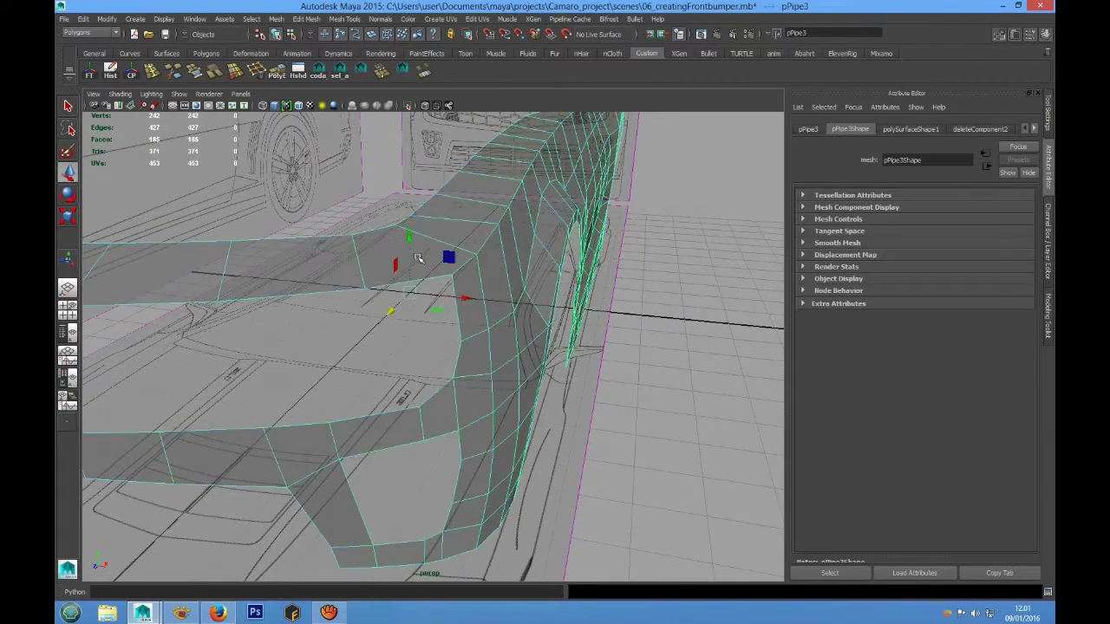
pyautogui.scroll(6, 416, 266)
pyautogui.keyDown('alt'); pyautogui.moveTo(413, 383); pyautogui.dragTo(425, 316, button='middle'); pyautogui.keyUp('alt')
pyautogui.scroll(-3, 408, 319)
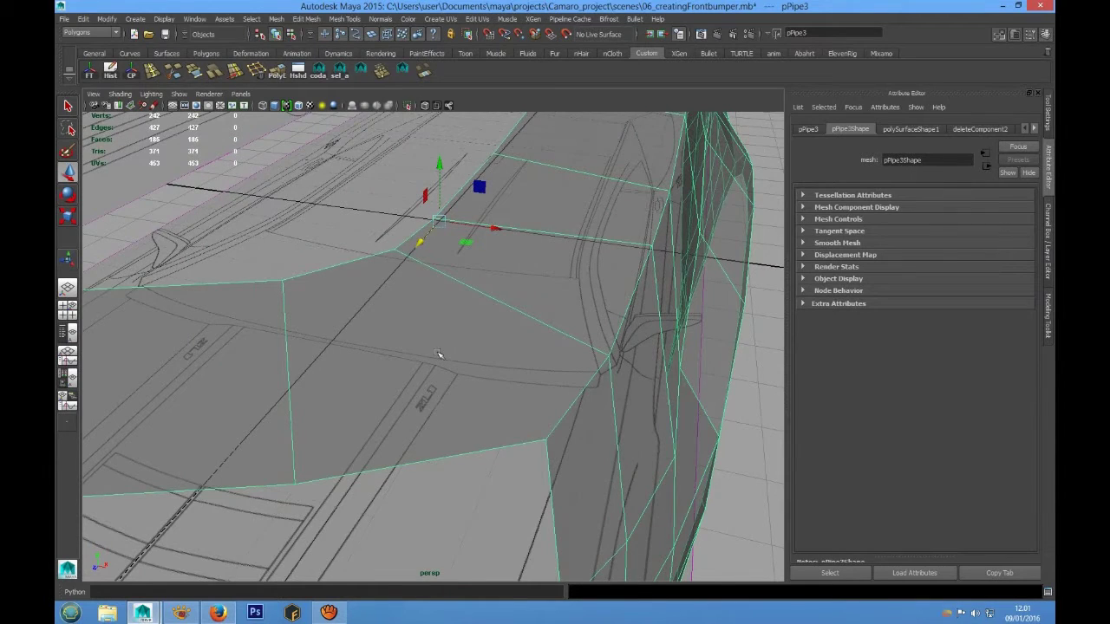
pyautogui.keyDown('alt'); pyautogui.moveTo(439, 354); pyautogui.dragTo(440, 349, button='middle'); pyautogui.keyUp('alt')
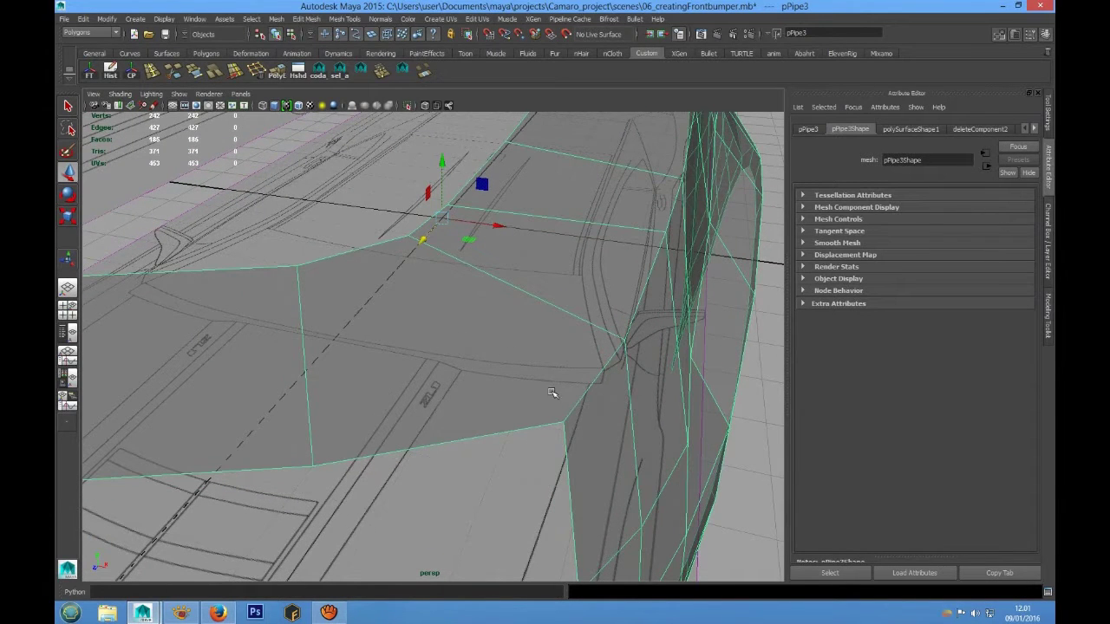
pyautogui.click(326, 202)
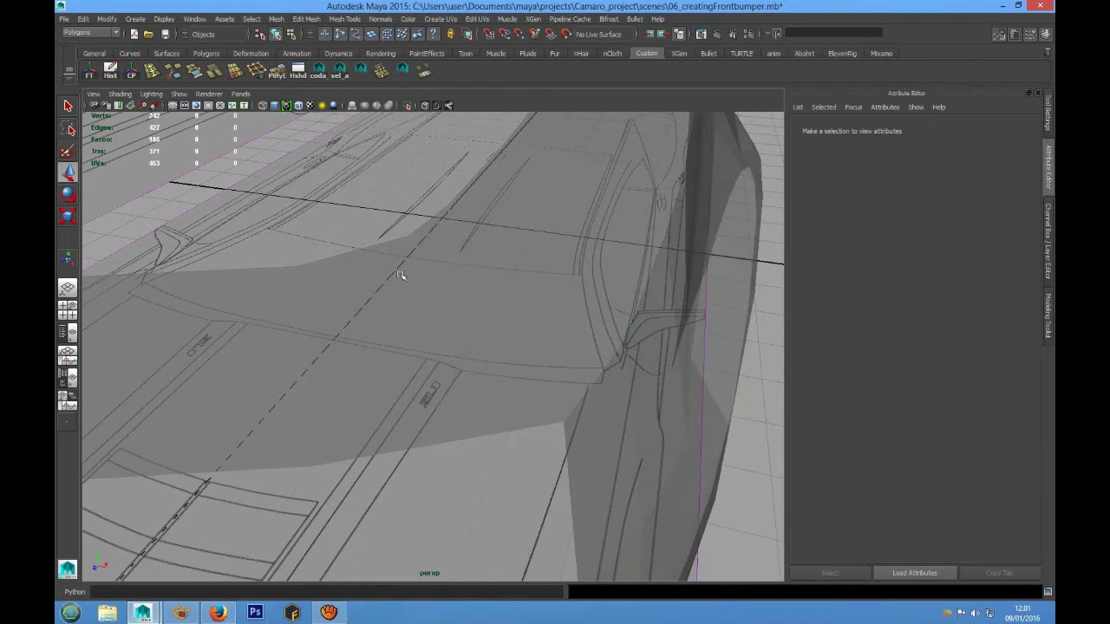
pyautogui.click(451, 278)
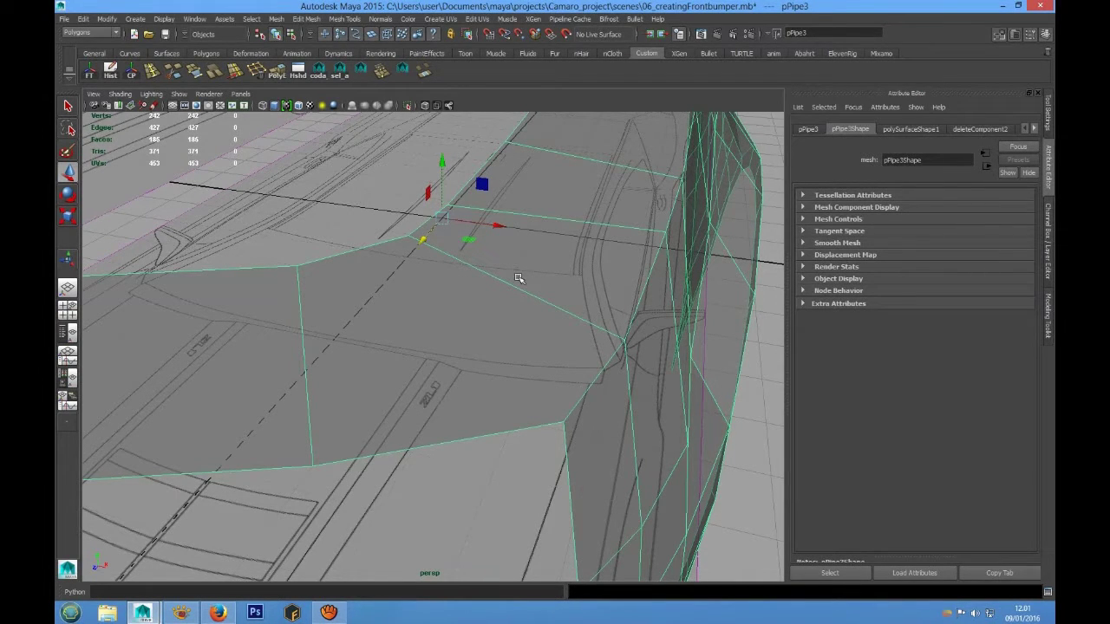
pyautogui.keyDown('shift'); pyautogui.rightClick(518, 278); pyautogui.keyUp('shift')
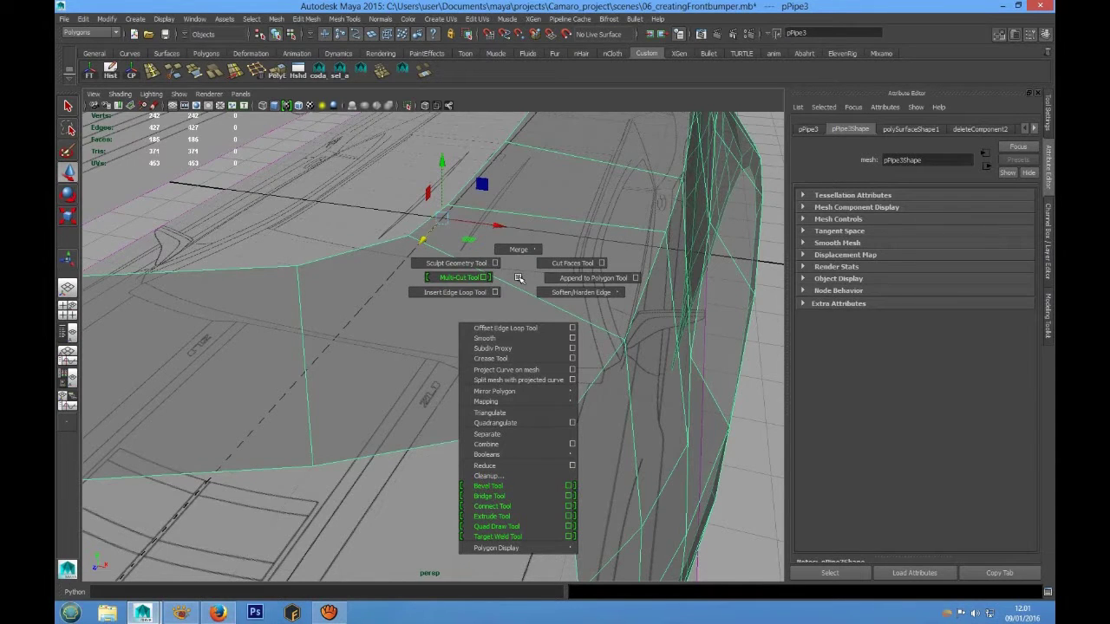
pyautogui.click(455, 278)
pyautogui.moveTo(350, 249); pyautogui.dragTo(368, 252)
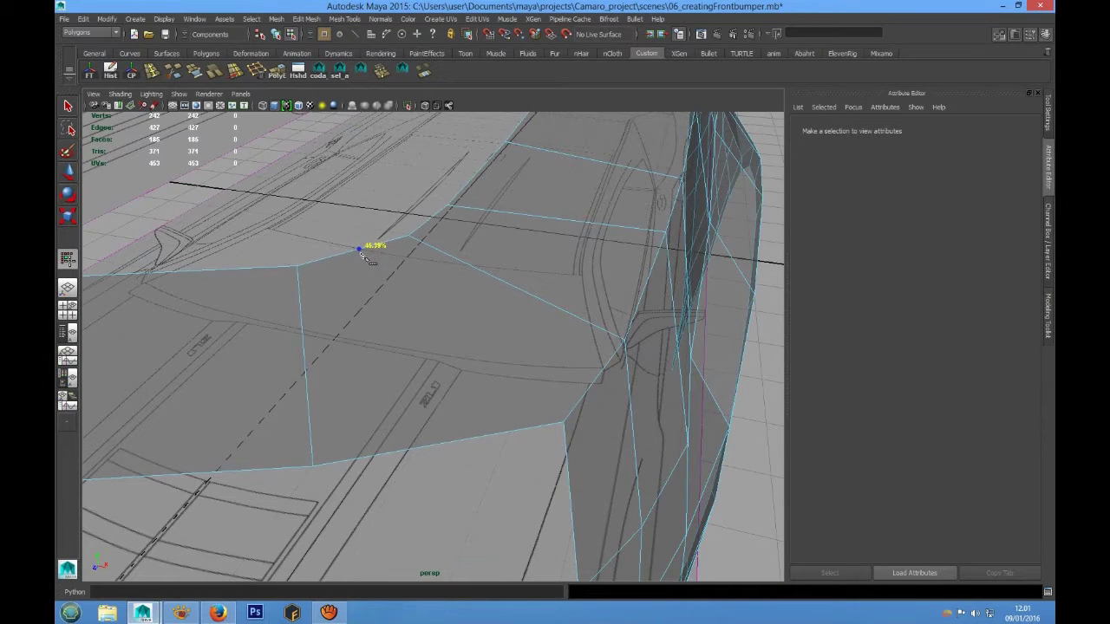
pyautogui.moveTo(481, 437); pyautogui.dragTo(553, 425)
pyautogui.rightClick(555, 368)
# In the top view, move the new cut's inner vertex onto the blueprint's rounded hood line
pyautogui.scroll(-5, 439, 262)
pyautogui.keyDown('alt'); pyautogui.moveTo(438, 262); pyautogui.dragTo(447, 294); pyautogui.keyUp('alt')
pyautogui.scroll(3, 440, 313)
pyautogui.keyDown('alt'); pyautogui.moveTo(442, 401); pyautogui.dragTo(442, 322, button='middle'); pyautogui.keyUp('alt')
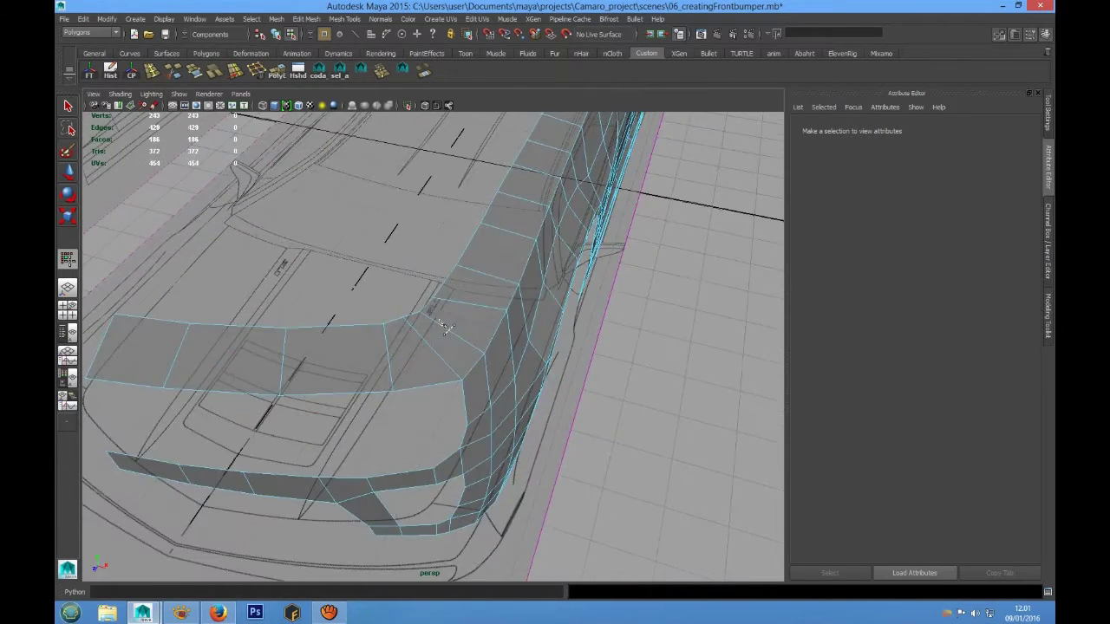
pyautogui.press('space')
pyautogui.press('space')
pyautogui.keyDown('alt'); pyautogui.moveTo(360, 291); pyautogui.dragTo(429, 305, button='middle'); pyautogui.keyUp('alt')
pyautogui.scroll(3, 391, 314)
pyautogui.moveTo(402, 289); pyautogui.dragTo(372, 293, button='right')
pyautogui.scroll(3, 372, 293)
pyautogui.scroll(1, 373, 293)
pyautogui.click(364, 268)
pyautogui.scroll(2, 364, 267)
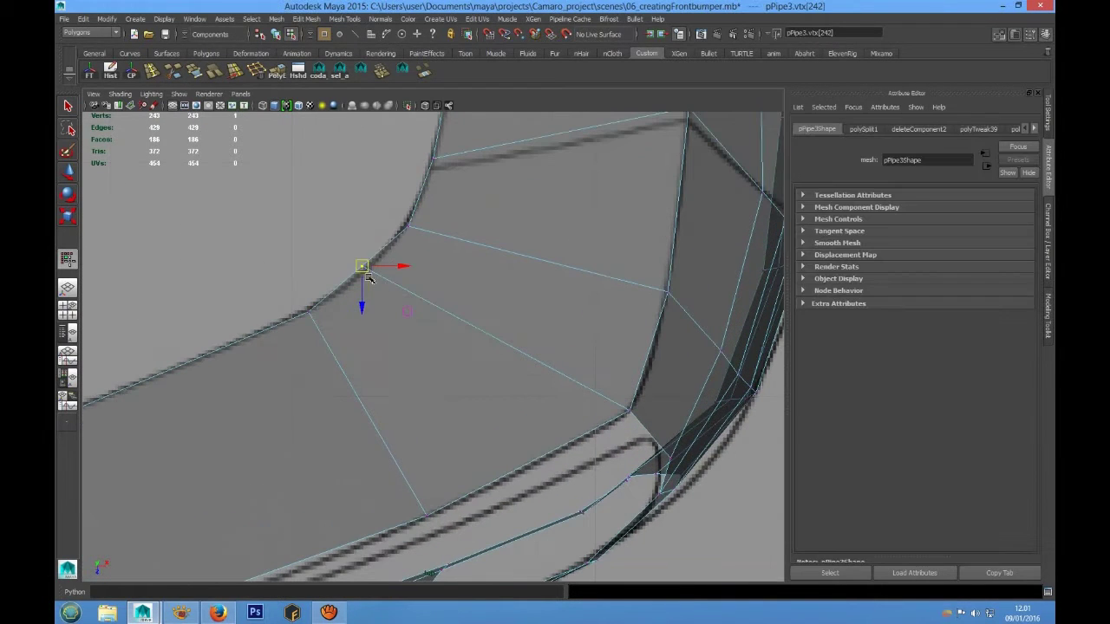
pyautogui.moveTo(364, 268); pyautogui.dragTo(368, 270)
# Align the vertices of the cross edge at the fender and bumper seam with the blueprint in the top view
pyautogui.scroll(-6, 407, 285)
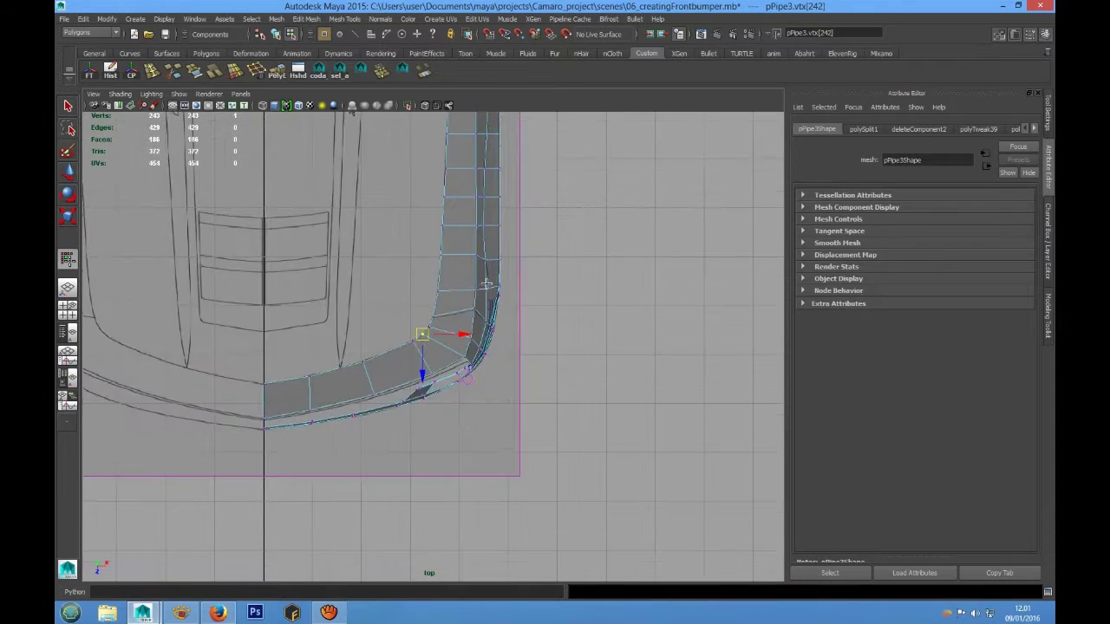
pyautogui.keyDown('alt'); pyautogui.moveTo(481, 284); pyautogui.dragTo(514, 392, button='middle'); pyautogui.keyUp('alt')
pyautogui.scroll(4, 493, 297)
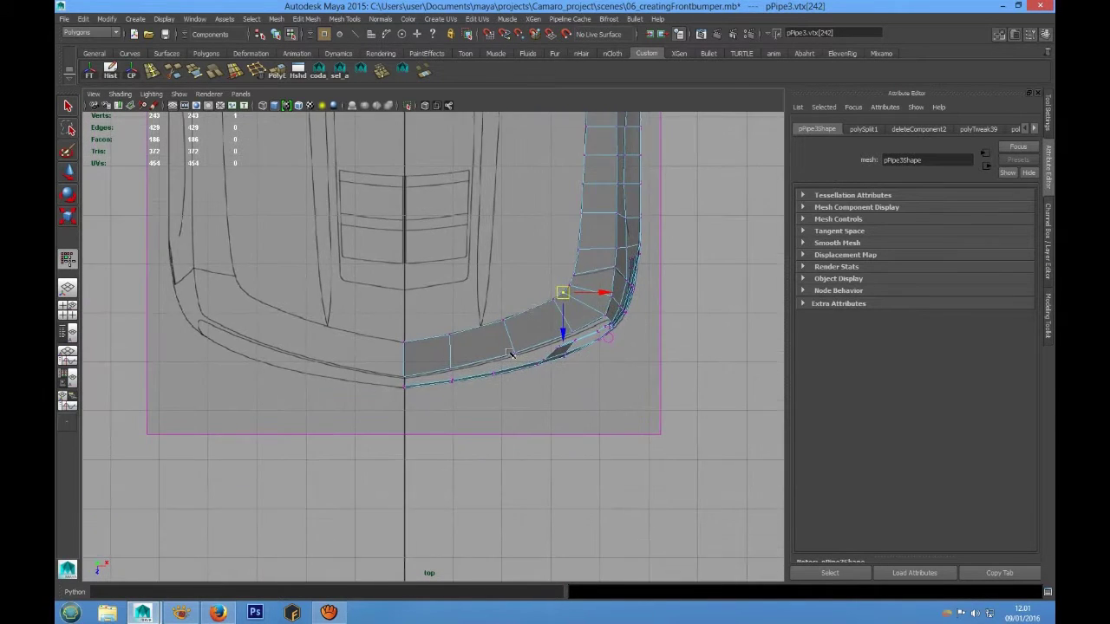
pyautogui.scroll(4, 449, 327)
pyautogui.keyDown('alt'); pyautogui.moveTo(555, 334); pyautogui.dragTo(341, 458, button='middle'); pyautogui.keyUp('alt')
pyautogui.keyDown('alt'); pyautogui.moveTo(532, 238); pyautogui.dragTo(493, 365, button='middle'); pyautogui.keyUp('alt')
pyautogui.keyDown('alt'); pyautogui.moveTo(525, 414); pyautogui.dragTo(511, 371, button='middle'); pyautogui.keyUp('alt')
pyautogui.moveTo(541, 376); pyautogui.dragTo(538, 399)
pyautogui.moveTo(412, 351); pyautogui.dragTo(438, 397)
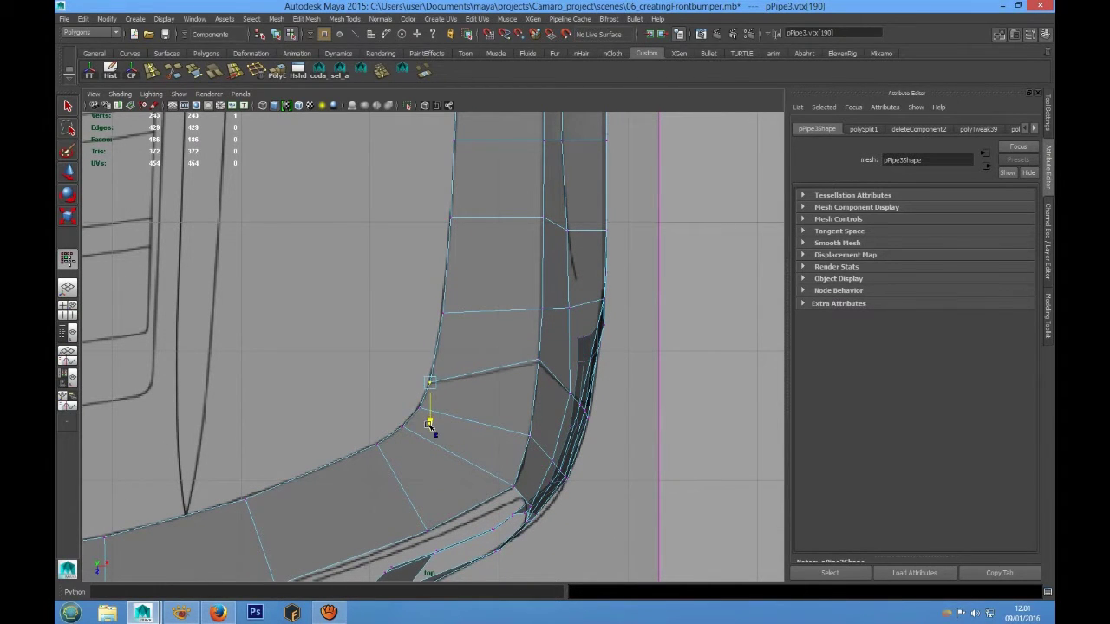
# Compare the fender's edge flow near the hood's rear corner with the blueprint in the top and side views
pyautogui.scroll(-5, 459, 386)
pyautogui.keyDown('alt'); pyautogui.moveTo(500, 345); pyautogui.dragTo(475, 503, button='middle'); pyautogui.keyUp('alt')
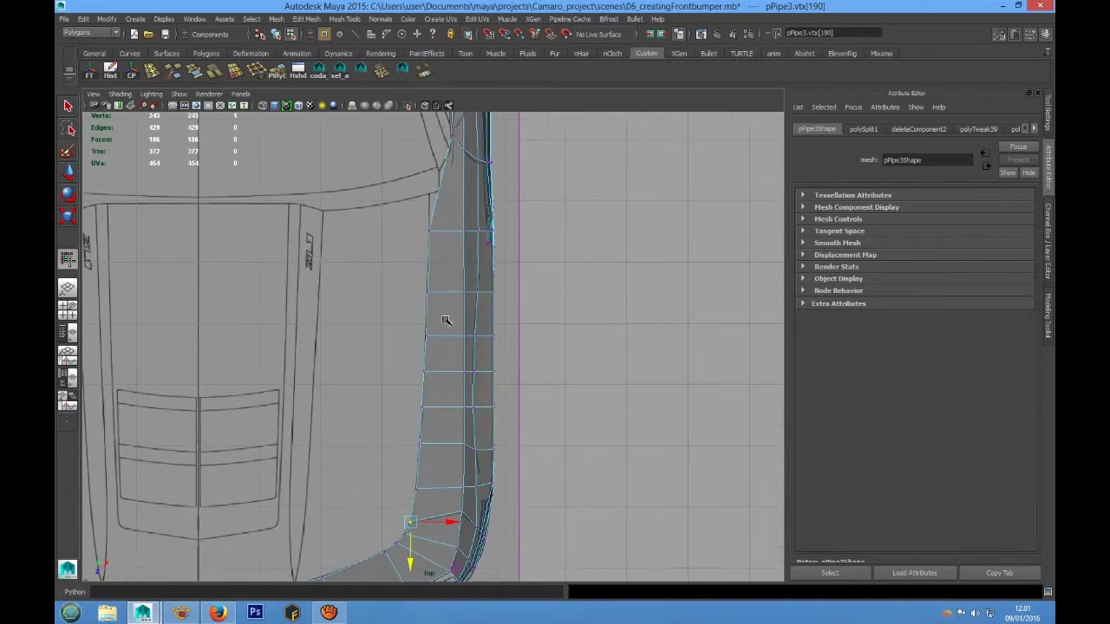
pyautogui.keyDown('alt'); pyautogui.moveTo(446, 312); pyautogui.dragTo(423, 377, button='middle'); pyautogui.keyUp('alt')
pyautogui.press('space')
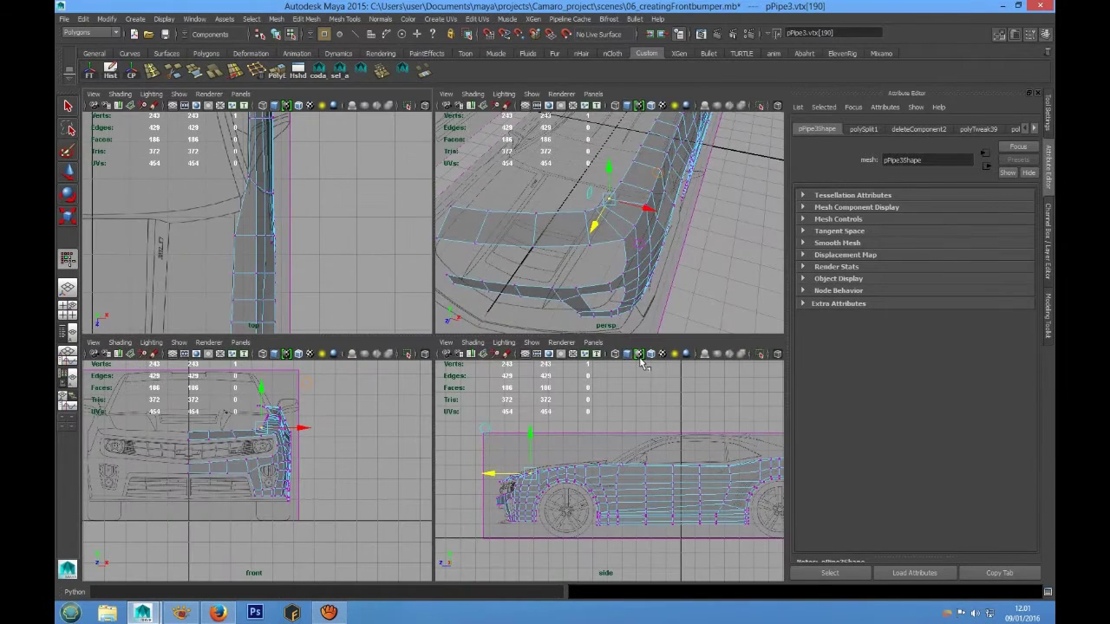
pyautogui.press('space')
pyautogui.scroll(6, 422, 312)
pyautogui.keyDown('alt'); pyautogui.moveTo(422, 314); pyautogui.dragTo(420, 390, button='middle'); pyautogui.keyUp('alt')
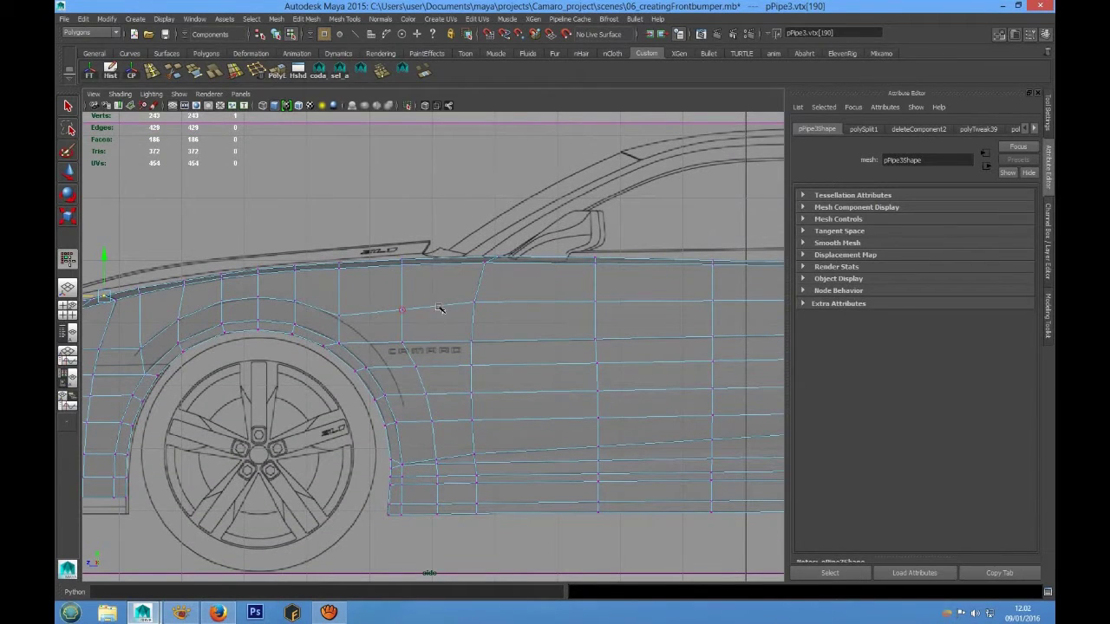
pyautogui.press('space')
pyautogui.press('space')
pyautogui.press('space')
pyautogui.press('space')
pyautogui.scroll(4, 364, 330)
pyautogui.keyDown('alt'); pyautogui.moveTo(377, 324); pyautogui.dragTo(395, 348, button='middle'); pyautogui.keyUp('alt')
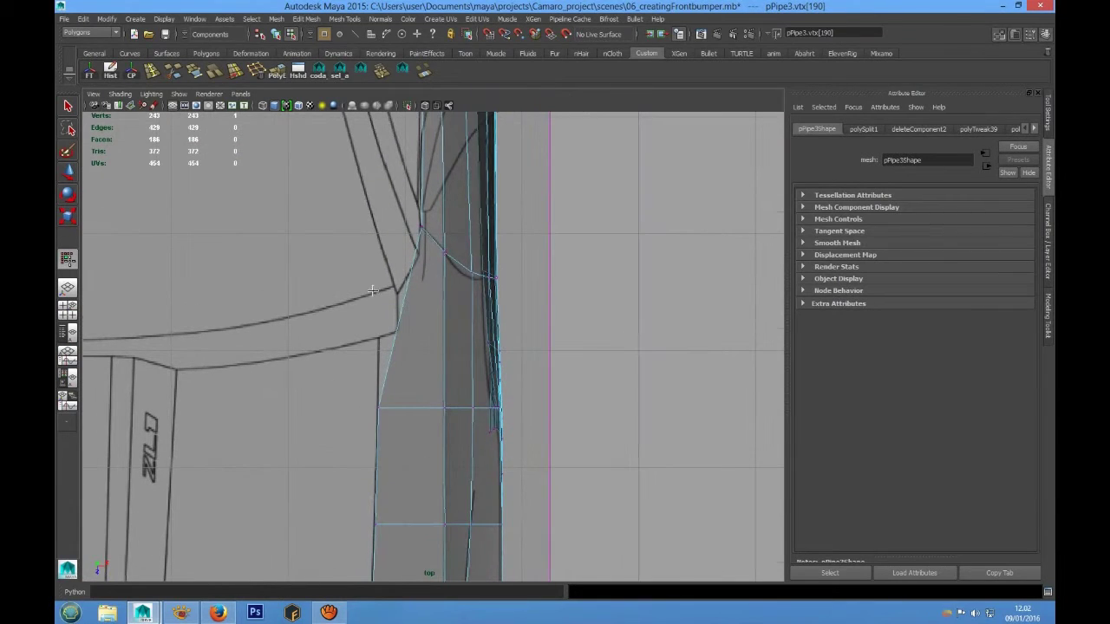
pyautogui.press('space')
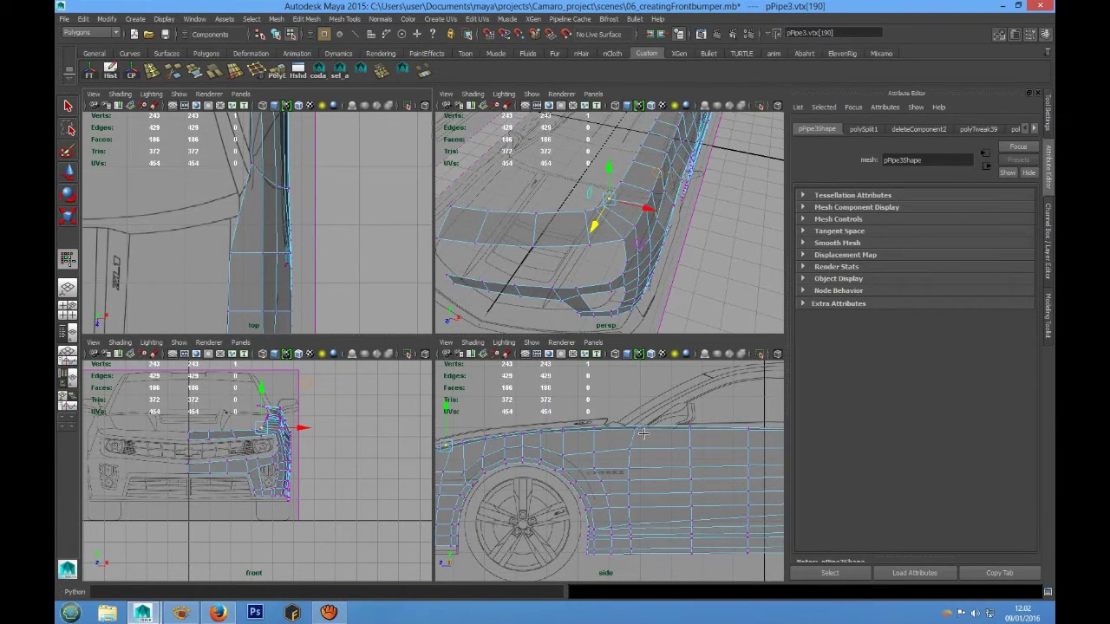
# In the side view, straighten the vertical edge loop just behind the front wheel arch by scaling it flat along the car's length
pyautogui.press('space')
pyautogui.keyDown('alt'); pyautogui.moveTo(468, 396); pyautogui.dragTo(478, 367, button='middle'); pyautogui.keyUp('alt')
pyautogui.scroll(4, 477, 367)
pyautogui.keyDown('alt'); pyautogui.moveTo(432, 268); pyautogui.dragTo(449, 295, button='middle'); pyautogui.keyUp('alt')
pyautogui.moveTo(450, 270); pyautogui.dragTo(447, 248, button='right')
pyautogui.doubleClick(433, 238)
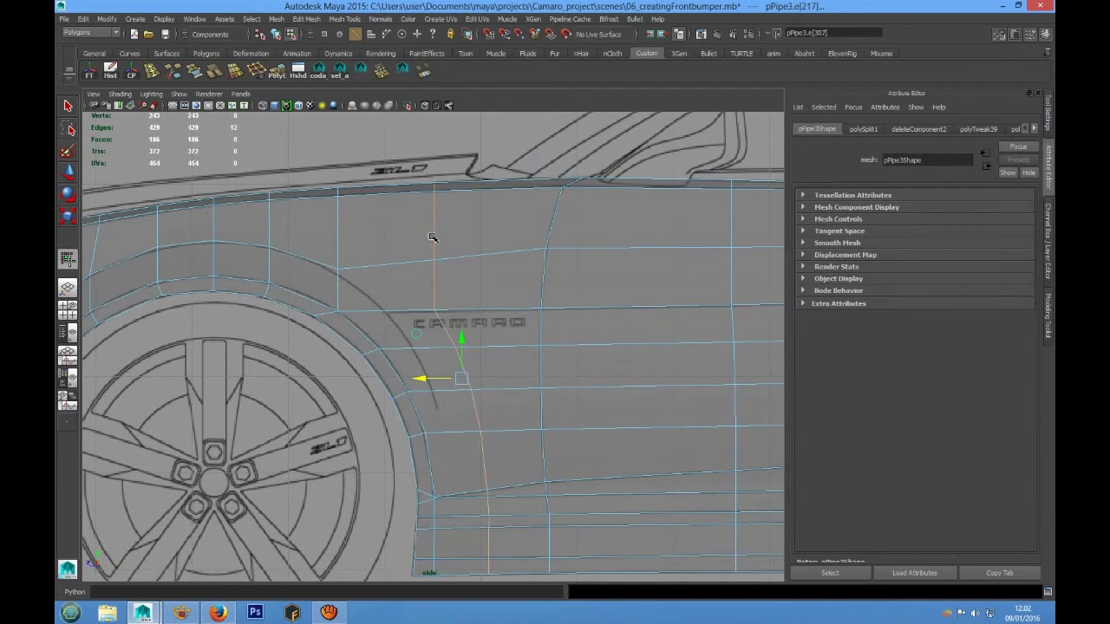
pyautogui.scroll(-8, 450, 312)
pyautogui.keyDown('alt'); pyautogui.moveTo(471, 371); pyautogui.dragTo(431, 359, button='middle'); pyautogui.keyUp('alt')
pyautogui.scroll(5, 425, 328)
pyautogui.scroll(2, 445, 314)
pyautogui.press('r')
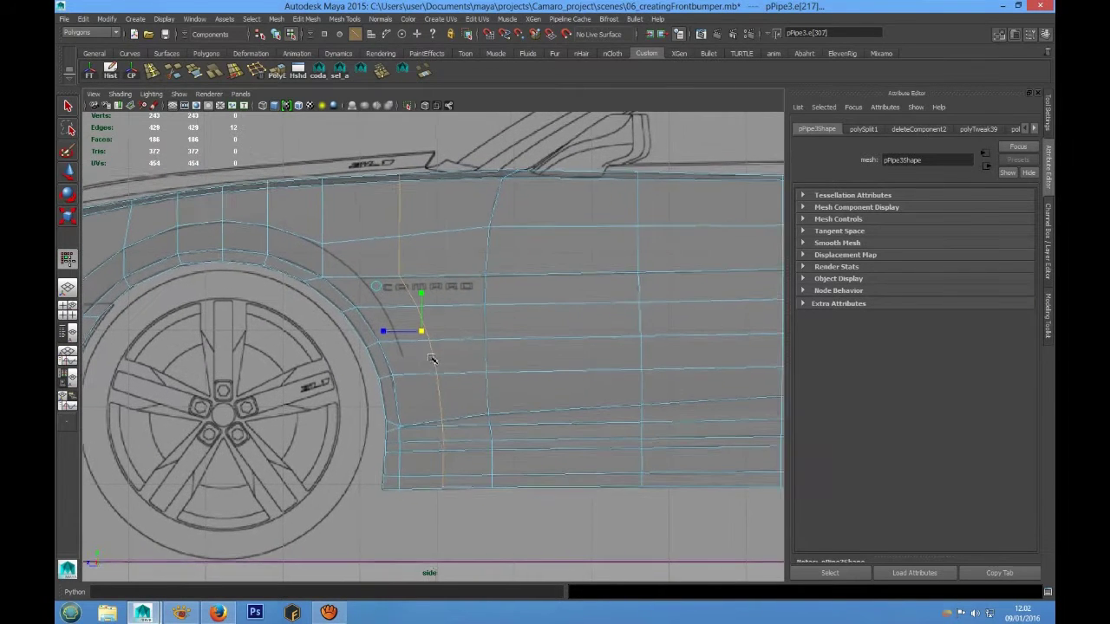
pyautogui.scroll(1, 431, 358)
pyautogui.click(66, 102)
pyautogui.scroll(2, 455, 341)
pyautogui.moveTo(452, 339)
pyautogui.keyDown('alt'); pyautogui.mouseDown(button='middle')
pyautogui.moveTo(446, 354)
pyautogui.moveTo(440, 325)
pyautogui.mouseUp(button='middle'); pyautogui.keyUp('alt')
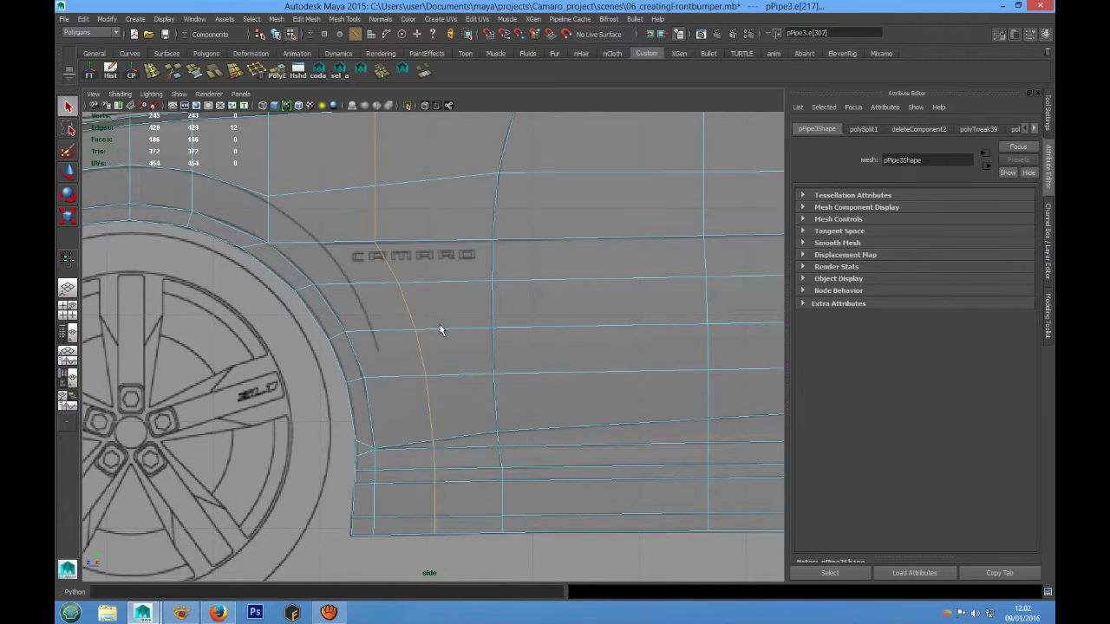
pyautogui.press('r')
pyautogui.keyDown('alt'); pyautogui.moveTo(425, 327); pyautogui.dragTo(433, 359, button='middle'); pyautogui.keyUp('alt')
pyautogui.moveTo(464, 349); pyautogui.dragTo(415, 350)
pyautogui.moveTo(470, 279)
pyautogui.keyDown('alt'); pyautogui.mouseDown(button='middle')
pyautogui.moveTo(465, 365)
pyautogui.moveTo(459, 291)
pyautogui.mouseUp(button='middle'); pyautogui.keyUp('alt')
# In the top view, move the fender strip's inner vertex onto the rear corner of the blueprint's hood line
pyautogui.press('space')
pyautogui.press('space')
pyautogui.keyDown('alt'); pyautogui.moveTo(607, 229); pyautogui.dragTo(444, 332); pyautogui.keyUp('alt')
pyautogui.scroll(4, 498, 309)
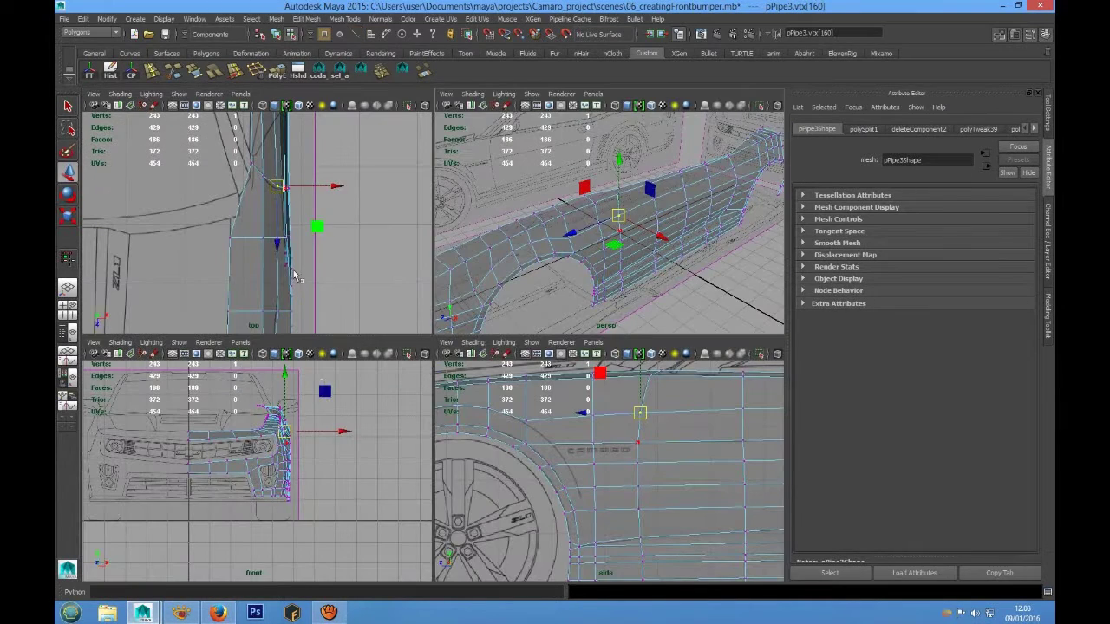
pyautogui.press('space')
pyautogui.moveTo(431, 402)
pyautogui.keyDown('alt'); pyautogui.mouseDown(button='middle')
pyautogui.moveTo(428, 306)
pyautogui.moveTo(436, 349)
pyautogui.moveTo(414, 354)
pyautogui.moveTo(439, 382)
pyautogui.mouseUp(button='middle'); pyautogui.keyUp('alt')
pyautogui.scroll(2, 396, 345)
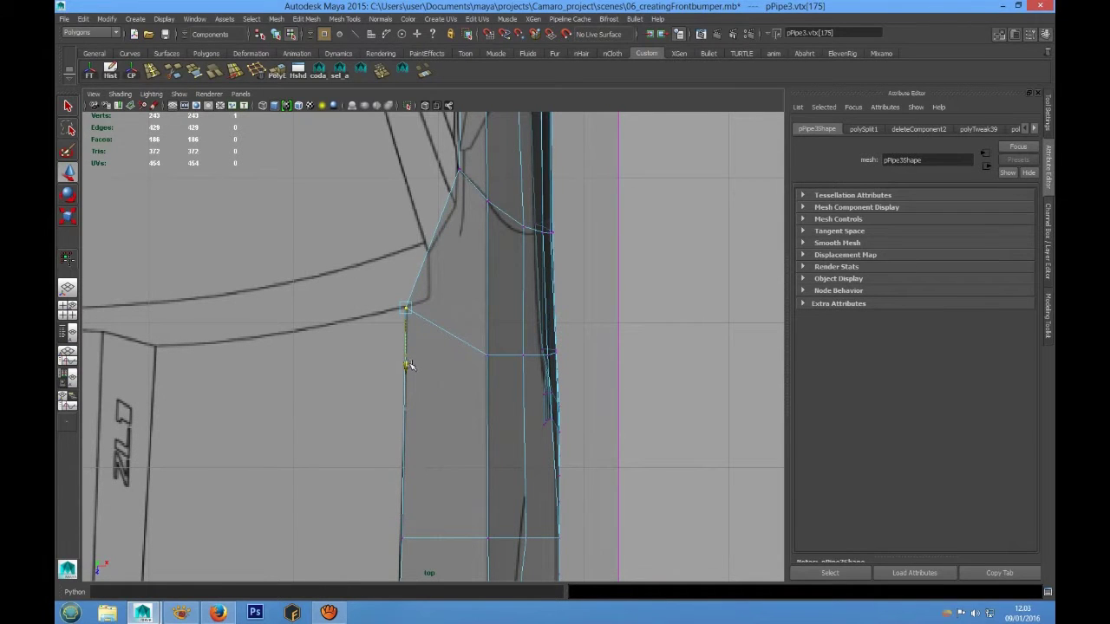
# Select the inner border edges of the front strip from the centre line around the bumper corner in the top view
pyautogui.keyDown('alt'); pyautogui.moveTo(504, 299); pyautogui.dragTo(445, 404, button='middle'); pyautogui.keyUp('alt')
pyautogui.scroll(-4, 446, 404)
pyautogui.click(517, 545)
pyautogui.keyDown('alt'); pyautogui.moveTo(421, 527); pyautogui.dragTo(480, 225, button='middle'); pyautogui.keyUp('alt')
pyautogui.rightClick(460, 233)
pyautogui.moveTo(461, 233); pyautogui.dragTo(459, 204, button='right')
pyautogui.keyDown('alt'); pyautogui.moveTo(456, 203); pyautogui.dragTo(465, 278, button='middle'); pyautogui.keyUp('alt')
pyautogui.click(446, 244)
pyautogui.click(448, 242)
pyautogui.keyDown('alt'); pyautogui.moveTo(452, 352); pyautogui.dragTo(465, 185, button='middle'); pyautogui.keyUp('alt')
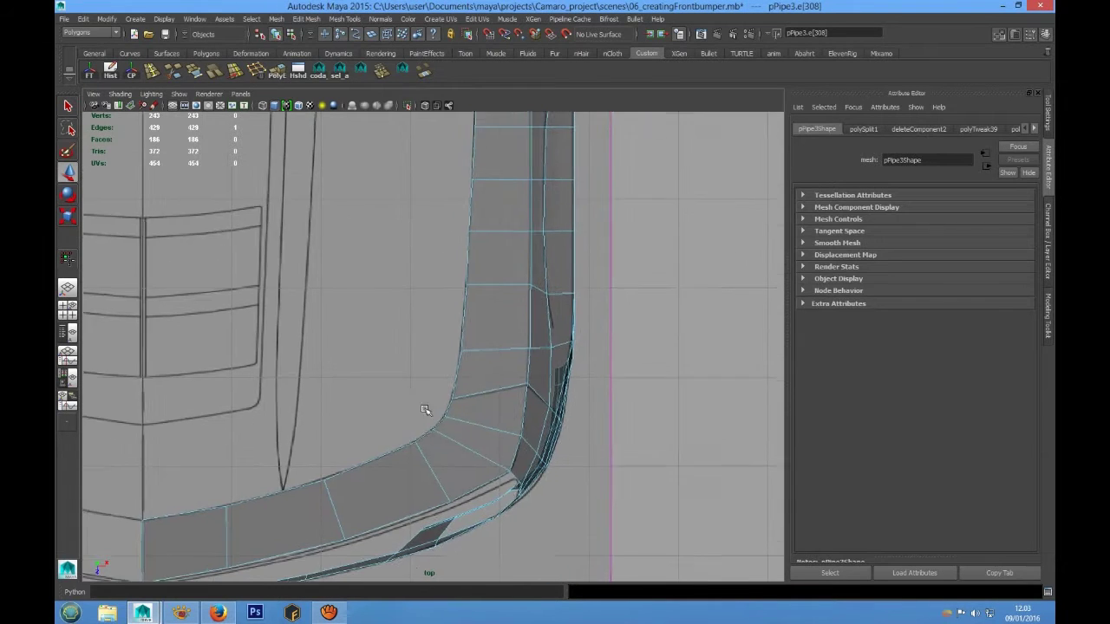
pyautogui.keyDown('alt'); pyautogui.moveTo(425, 409); pyautogui.dragTo(468, 354, button='middle'); pyautogui.keyUp('alt')
pyautogui.keyDown('alt'); pyautogui.moveTo(334, 438); pyautogui.dragTo(363, 420, button='middle'); pyautogui.keyUp('alt')
pyautogui.keyDown('shift'); pyautogui.click(283, 434); pyautogui.keyUp('shift')
pyautogui.keyDown('shift'); pyautogui.click(343, 417); pyautogui.keyUp('shift')
pyautogui.keyDown('shift'); pyautogui.click(461, 374); pyautogui.keyUp('shift')
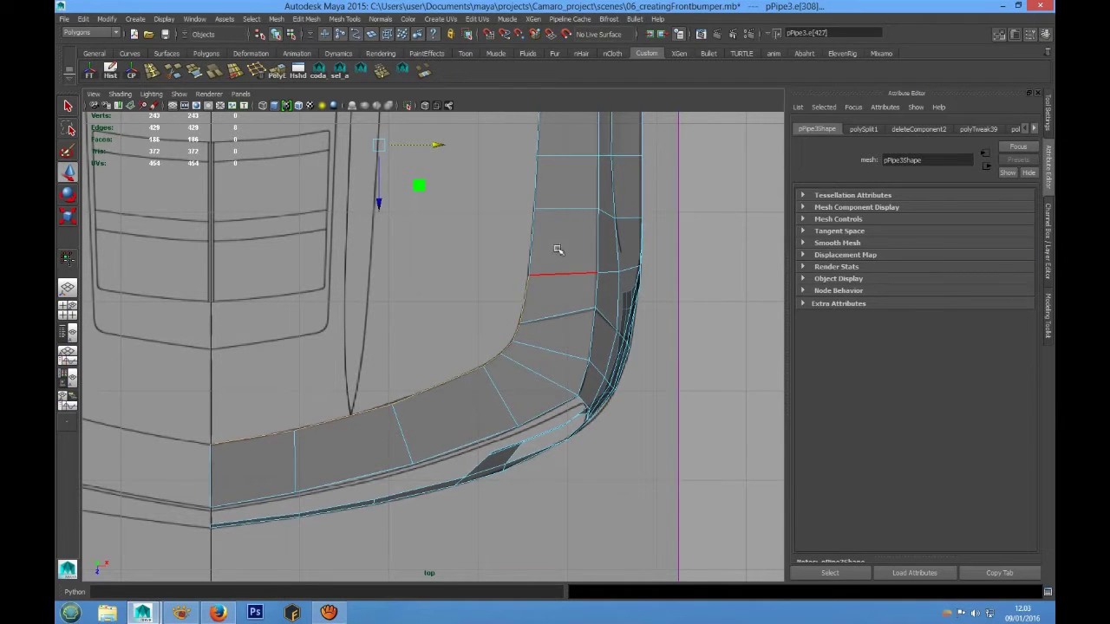
# Add the fender's remaining inner border edges, up to the hood's rear corner, to the edge selection
pyautogui.keyDown('alt'); pyautogui.moveTo(557, 249); pyautogui.dragTo(501, 396, button='middle'); pyautogui.keyUp('alt')
pyautogui.keyDown('shift'); pyautogui.click(480, 382); pyautogui.keyUp('shift')
pyautogui.keyDown('shift'); pyautogui.click(484, 339); pyautogui.keyUp('shift')
pyautogui.keyDown('shift'); pyautogui.click(486, 288); pyautogui.keyUp('shift')
pyautogui.keyDown('shift'); pyautogui.click(488, 224); pyautogui.keyUp('shift')
pyautogui.keyDown('alt'); pyautogui.moveTo(501, 182); pyautogui.dragTo(497, 293, button='middle'); pyautogui.keyUp('alt')
pyautogui.scroll(1, 474, 295)
pyautogui.scroll(-3, 511, 372)
pyautogui.keyDown('alt'); pyautogui.moveTo(466, 473); pyautogui.dragTo(489, 318, button='middle'); pyautogui.keyUp('alt')
pyautogui.scroll(1, 449, 408)
pyautogui.keyDown('alt'); pyautogui.moveTo(449, 409); pyautogui.dragTo(489, 378, button='middle'); pyautogui.keyUp('alt')
pyautogui.scroll(1, 478, 371)
pyautogui.scroll(1, 464, 397)
# Extrude the selected border edges and scale them slightly inward to form a thin lip along the hood line
pyautogui.click(280, 76)
pyautogui.keyDown('alt'); pyautogui.moveTo(463, 224); pyautogui.dragTo(463, 366, button='middle'); pyautogui.keyUp('alt')
pyautogui.scroll(-3, 471, 338)
pyautogui.keyDown('alt'); pyautogui.moveTo(477, 313); pyautogui.dragTo(505, 300, button='middle'); pyautogui.keyUp('alt')
pyautogui.press('r')
pyautogui.scroll(2, 468, 312)
pyautogui.keyDown('alt'); pyautogui.moveTo(422, 334); pyautogui.dragTo(404, 301, button='middle'); pyautogui.keyUp('alt')
pyautogui.scroll(2, 404, 301)
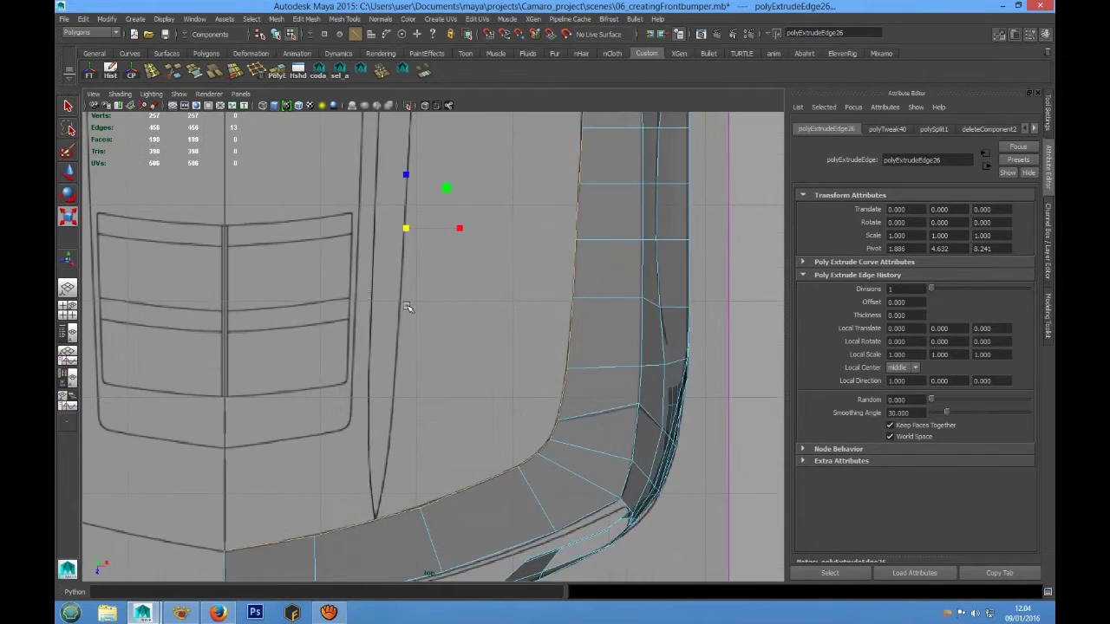
pyautogui.moveTo(407, 228); pyautogui.dragTo(402, 228)
# Lower the extruded lip edges slightly in the side view
pyautogui.press('space')
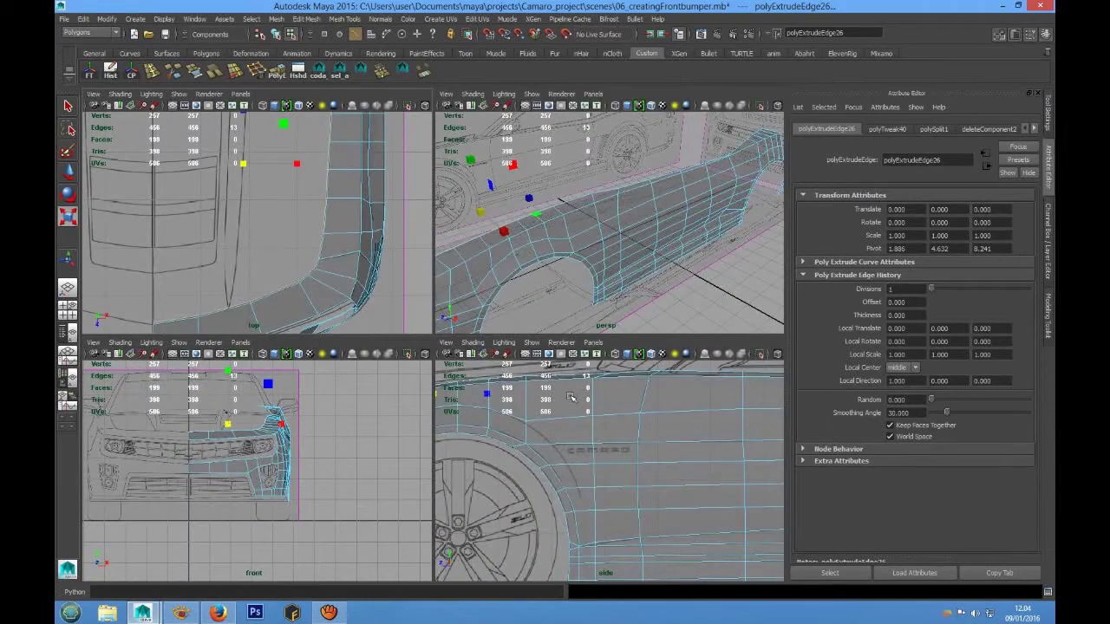
pyautogui.press('space')
pyautogui.keyDown('alt'); pyautogui.moveTo(370, 330); pyautogui.dragTo(482, 376, button='middle'); pyautogui.keyUp('alt')
pyautogui.press('w')
pyautogui.keyDown('alt'); pyautogui.moveTo(424, 324); pyautogui.dragTo(724, 406, button='middle'); pyautogui.keyUp('alt')
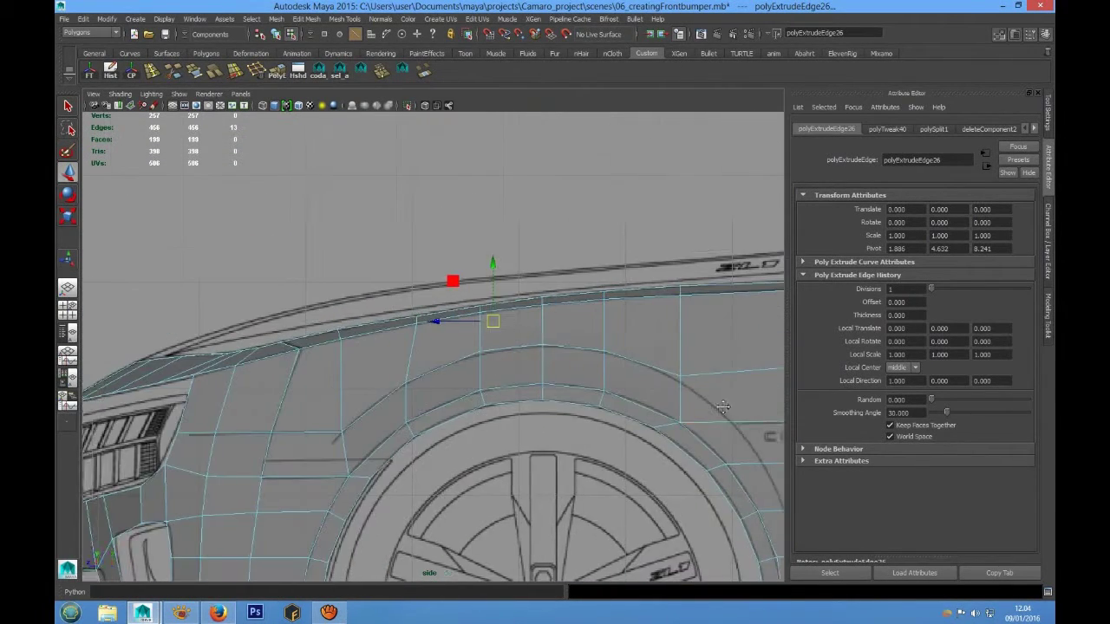
pyautogui.scroll(3, 530, 340)
pyautogui.keyDown('alt'); pyautogui.moveTo(533, 337); pyautogui.dragTo(525, 390, button='middle'); pyautogui.keyUp('alt')
pyautogui.scroll(3, 598, 396)
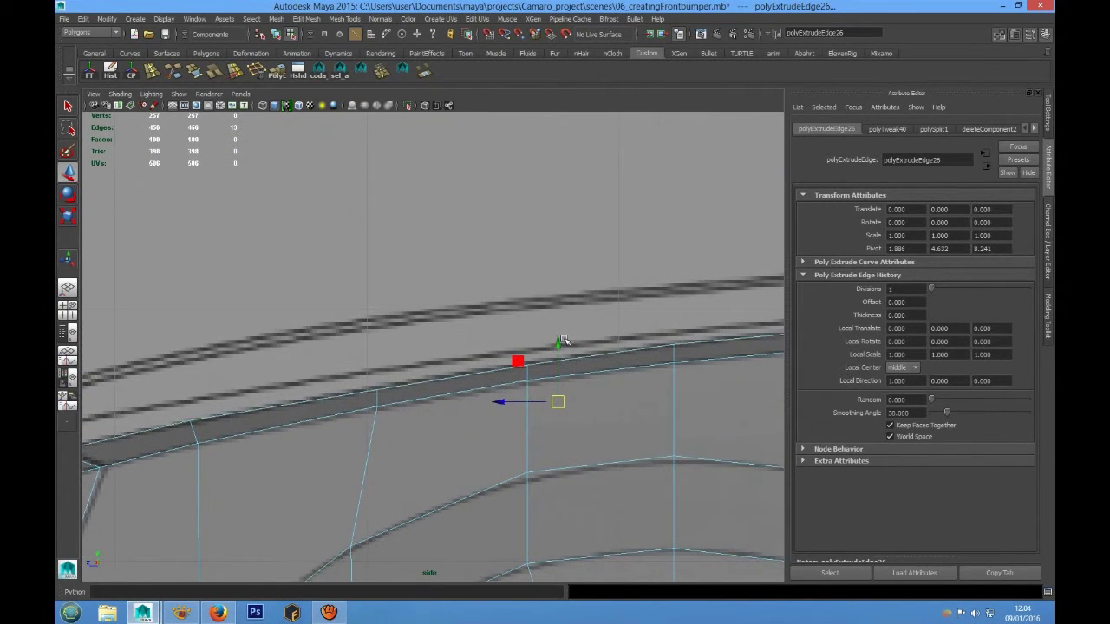
pyautogui.moveTo(560, 341); pyautogui.dragTo(559, 343)
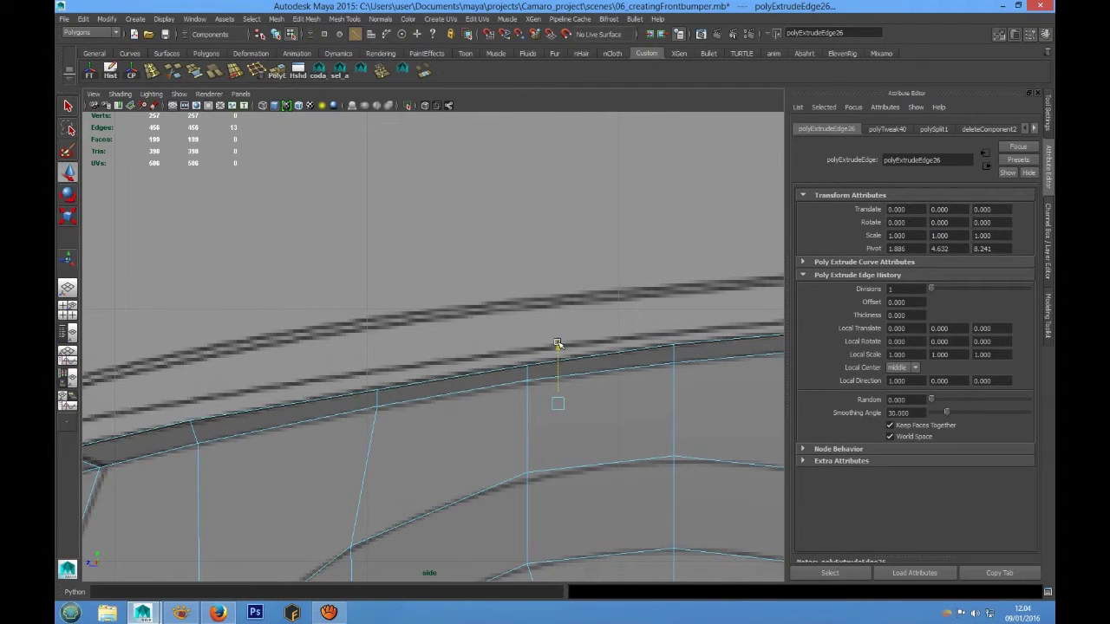
# Examine the extruded lip along the hood line in the top and perspective views
pyautogui.press('space')
pyautogui.press('space')
pyautogui.keyDown('alt'); pyautogui.moveTo(497, 371); pyautogui.dragTo(478, 396, button='middle'); pyautogui.keyUp('alt')
pyautogui.scroll(-6, 456, 303)
pyautogui.scroll(2, 477, 396)
pyautogui.keyDown('alt'); pyautogui.moveTo(474, 291); pyautogui.dragTo(476, 412, button='middle'); pyautogui.keyUp('alt')
pyautogui.moveTo(498, 328); pyautogui.dragTo(496, 310, button='right')
pyautogui.scroll(-2, 501, 412)
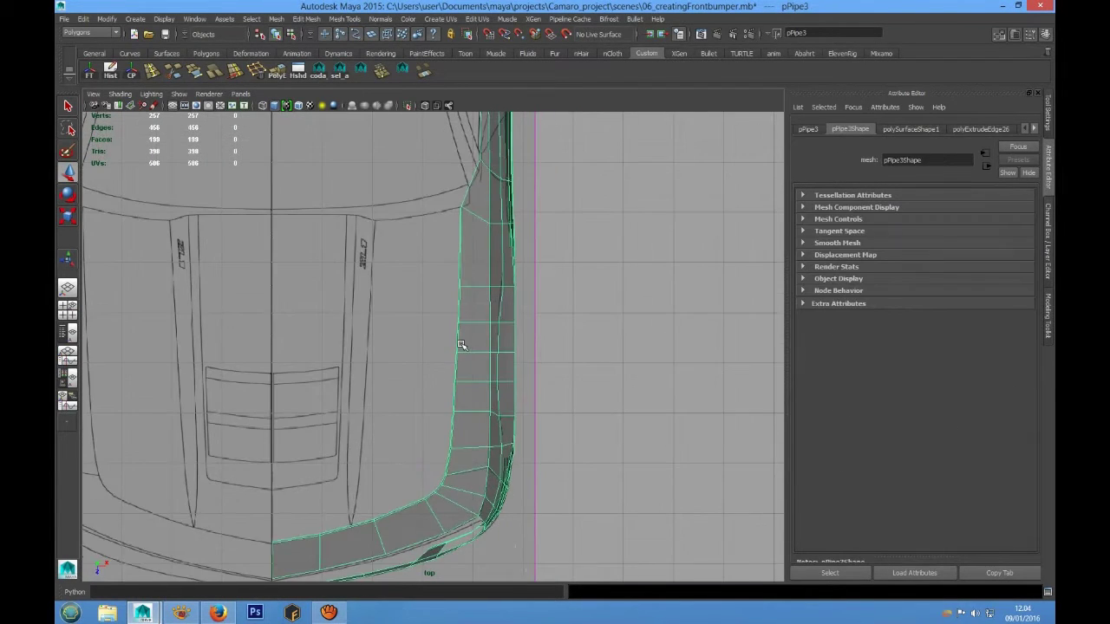
pyautogui.press('space')
pyautogui.press('space')
pyautogui.keyDown('alt'); pyautogui.moveTo(521, 263); pyautogui.dragTo(574, 303); pyautogui.keyUp('alt')
pyautogui.scroll(4, 485, 342)
pyautogui.keyDown('alt'); pyautogui.moveTo(482, 343); pyautogui.dragTo(372, 376); pyautogui.keyUp('alt')
# In the top view, move the lip's rearmost inner vertex back onto the blueprint line at the hood's rear corner
pyautogui.press('space')
pyautogui.press('space')
pyautogui.keyDown('alt'); pyautogui.moveTo(324, 265); pyautogui.dragTo(367, 413, button='middle'); pyautogui.keyUp('alt')
pyautogui.scroll(3, 480, 342)
pyautogui.keyDown('alt'); pyautogui.moveTo(545, 398); pyautogui.dragTo(424, 376, button='middle'); pyautogui.keyUp('alt')
pyautogui.scroll(6, 422, 371)
pyautogui.scroll(4, 421, 370)
pyautogui.keyDown('alt'); pyautogui.moveTo(352, 301); pyautogui.dragTo(404, 342, button='middle'); pyautogui.keyUp('alt')
pyautogui.moveTo(399, 319); pyautogui.dragTo(373, 314, button='right')
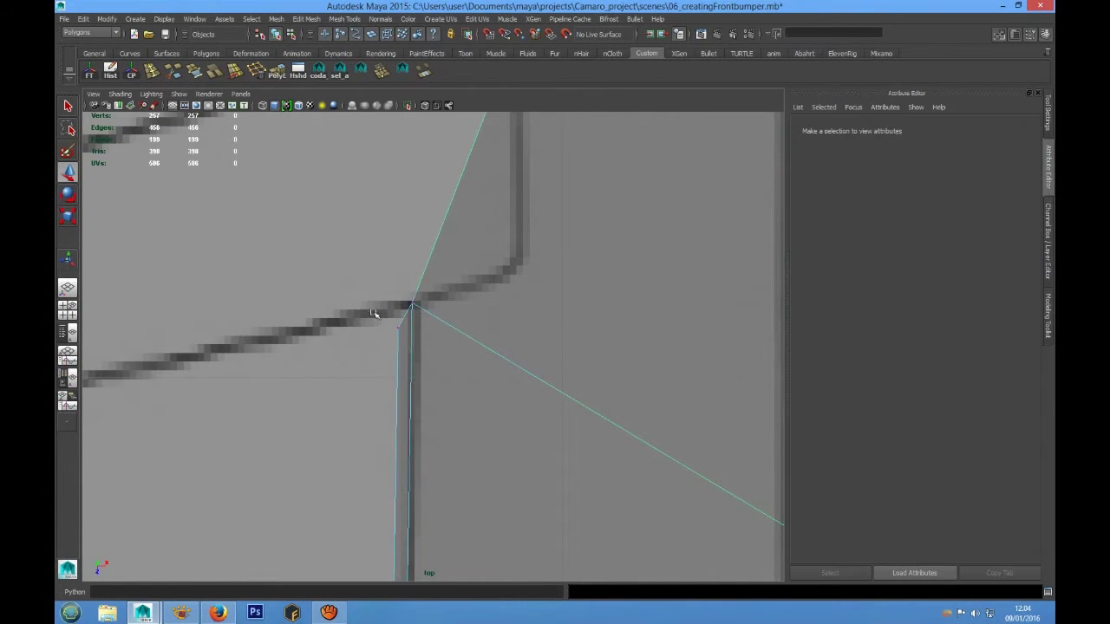
pyautogui.moveTo(405, 348); pyautogui.dragTo(396, 379)
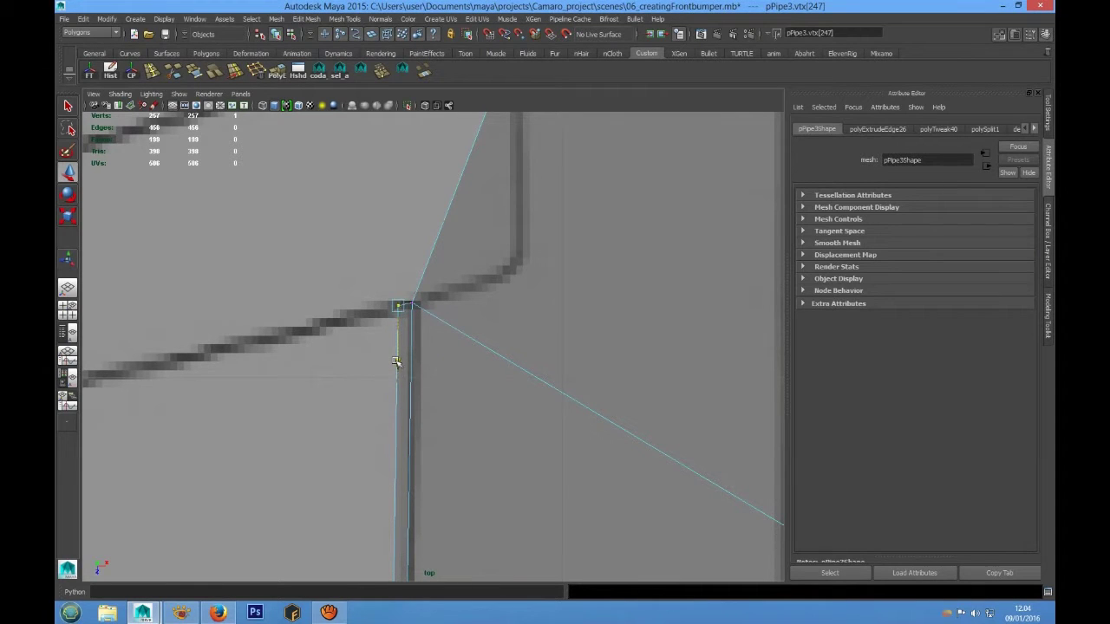
pyautogui.keyDown('alt'); pyautogui.moveTo(396, 522); pyautogui.dragTo(460, 330, button='middle'); pyautogui.keyUp('alt')
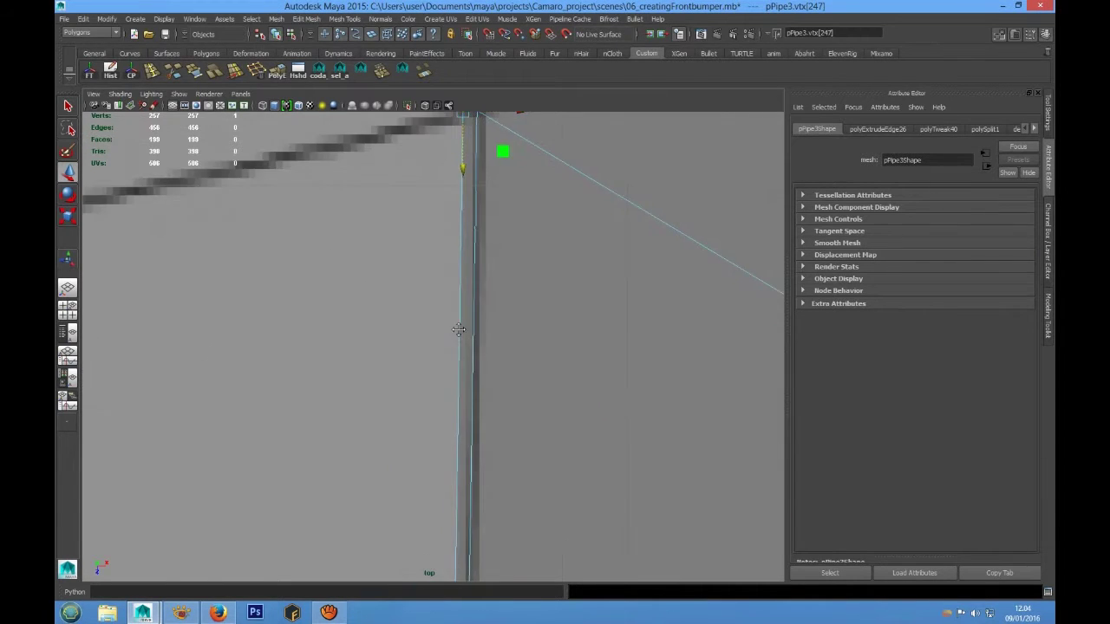
pyautogui.scroll(-7, 458, 433)
pyautogui.keyDown('alt'); pyautogui.moveTo(458, 433); pyautogui.dragTo(515, 388, button='middle'); pyautogui.keyUp('alt')
pyautogui.moveTo(498, 325); pyautogui.dragTo(497, 324)
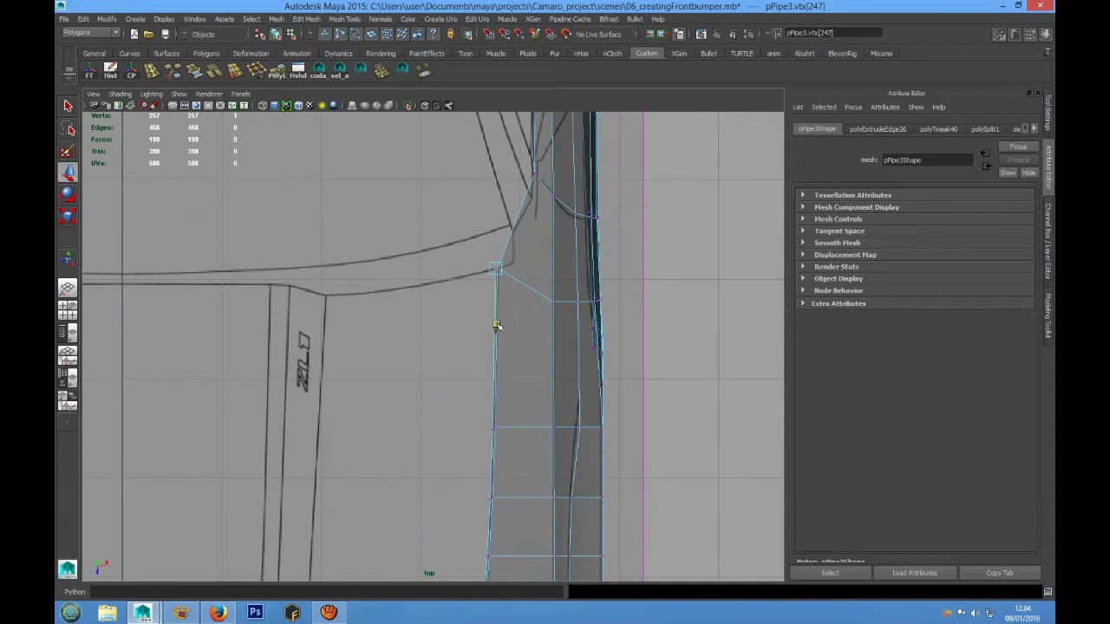
# Move the lip's front inner vertex sideways onto the car's centre line in the top view
pyautogui.keyDown('alt'); pyautogui.moveTo(428, 460); pyautogui.dragTo(472, 238, button='middle'); pyautogui.keyUp('alt')
pyautogui.keyDown('alt'); pyautogui.moveTo(365, 494); pyautogui.dragTo(526, 174, button='middle'); pyautogui.keyUp('alt')
pyautogui.scroll(6, 351, 398)
pyautogui.scroll(1, 320, 431)
pyautogui.keyDown('alt'); pyautogui.moveTo(209, 442); pyautogui.dragTo(443, 405, button='middle'); pyautogui.keyUp('alt')
pyautogui.scroll(5, 376, 434)
pyautogui.keyDown('alt'); pyautogui.moveTo(347, 423); pyautogui.dragTo(475, 414, button='middle'); pyautogui.keyUp('alt')
pyautogui.click(404, 392)
pyautogui.scroll(2, 486, 413)
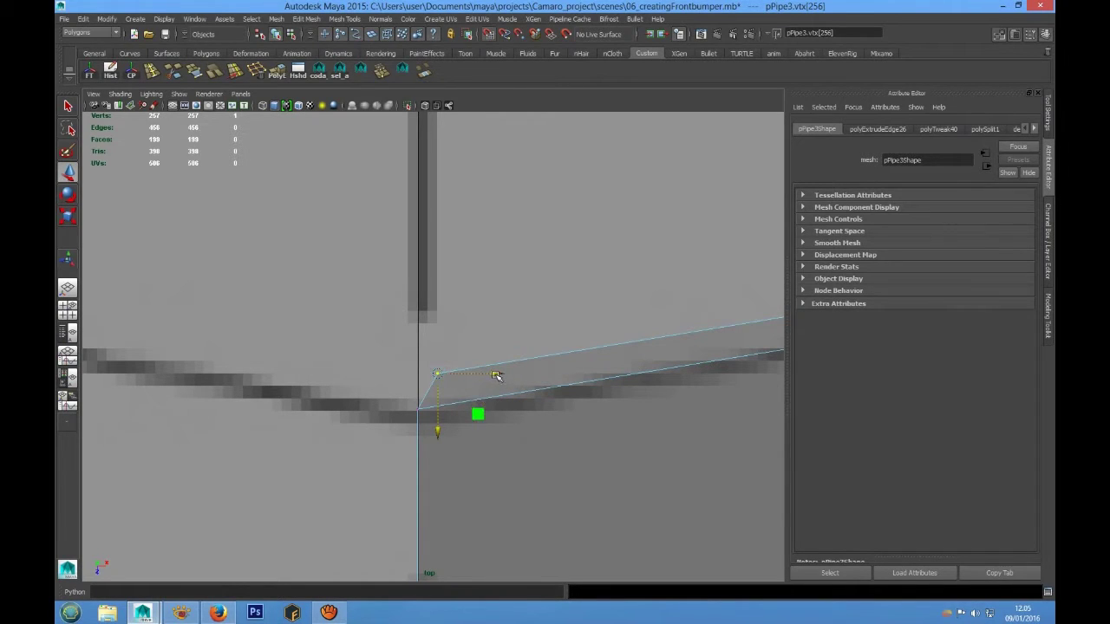
pyautogui.moveTo(497, 375); pyautogui.dragTo(485, 375)
pyautogui.moveTo(513, 359); pyautogui.dragTo(555, 342, button='right')
pyautogui.click(547, 367)
# Select the first three inner lip edges of the fender, starting at the hood's rear corner
pyautogui.scroll(-8, 547, 346)
pyautogui.keyDown('alt'); pyautogui.moveTo(547, 344); pyautogui.dragTo(423, 480, button='middle'); pyautogui.keyUp('alt')
pyautogui.keyDown('alt'); pyautogui.moveTo(500, 392); pyautogui.dragTo(431, 598, button='middle'); pyautogui.keyUp('alt')
pyautogui.scroll(1, 450, 346)
pyautogui.scroll(3, 451, 346)
pyautogui.keyDown('alt'); pyautogui.moveTo(461, 404); pyautogui.dragTo(460, 370, button='middle'); pyautogui.keyUp('alt')
pyautogui.moveTo(477, 319); pyautogui.dragTo(475, 295, button='right')
pyautogui.scroll(2, 459, 329)
pyautogui.click(479, 314)
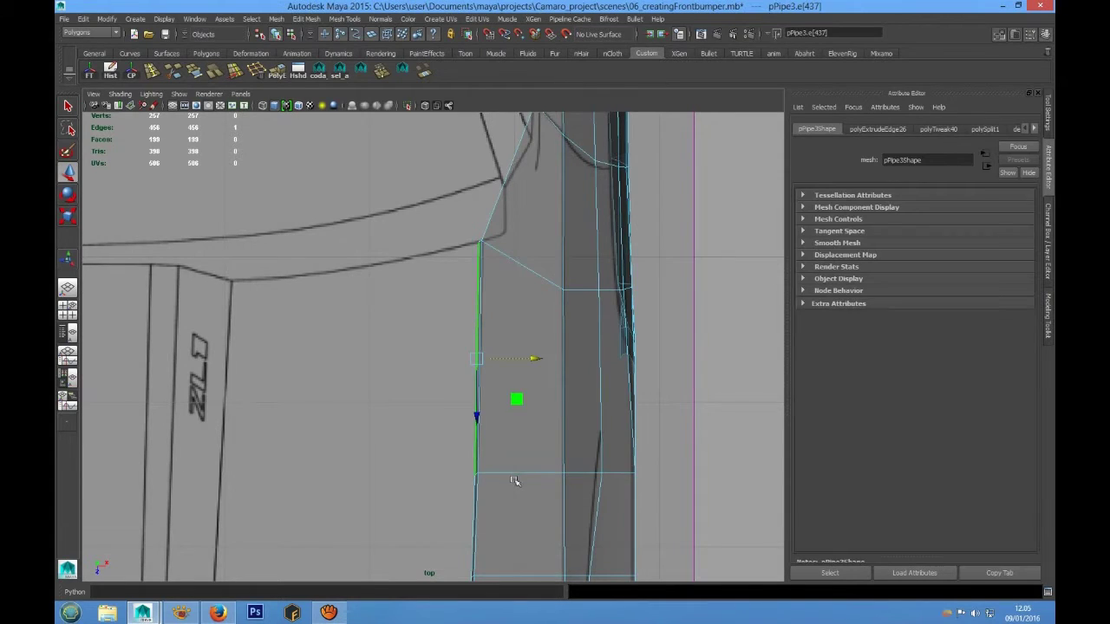
pyautogui.scroll(4, 473, 343)
pyautogui.keyDown('shift'); pyautogui.click(467, 341); pyautogui.keyUp('shift')
pyautogui.keyDown('alt'); pyautogui.moveTo(512, 499); pyautogui.dragTo(534, 359, button='middle'); pyautogui.keyUp('alt')
pyautogui.keyDown('shift'); pyautogui.click(486, 359); pyautogui.keyUp('shift')
# Extend the selection along the fender's inner lip to the start of the bumper corner, for seven edges in total
pyautogui.keyDown('alt'); pyautogui.moveTo(511, 487); pyautogui.dragTo(519, 332, button='middle'); pyautogui.keyUp('alt')
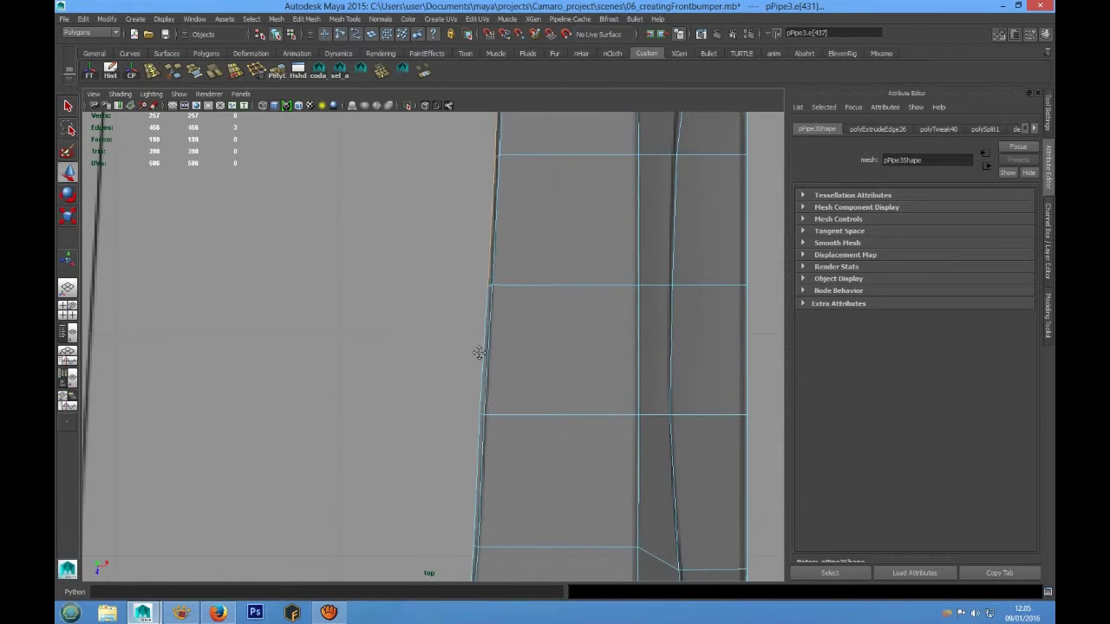
pyautogui.keyDown('shift'); pyautogui.click(482, 351); pyautogui.keyUp('shift')
pyautogui.keyDown('shift'); pyautogui.click(476, 476); pyautogui.keyUp('shift')
pyautogui.keyDown('alt'); pyautogui.moveTo(493, 474); pyautogui.dragTo(489, 228, button='middle'); pyautogui.keyUp('alt')
pyautogui.keyDown('shift'); pyautogui.click(467, 343); pyautogui.keyUp('shift')
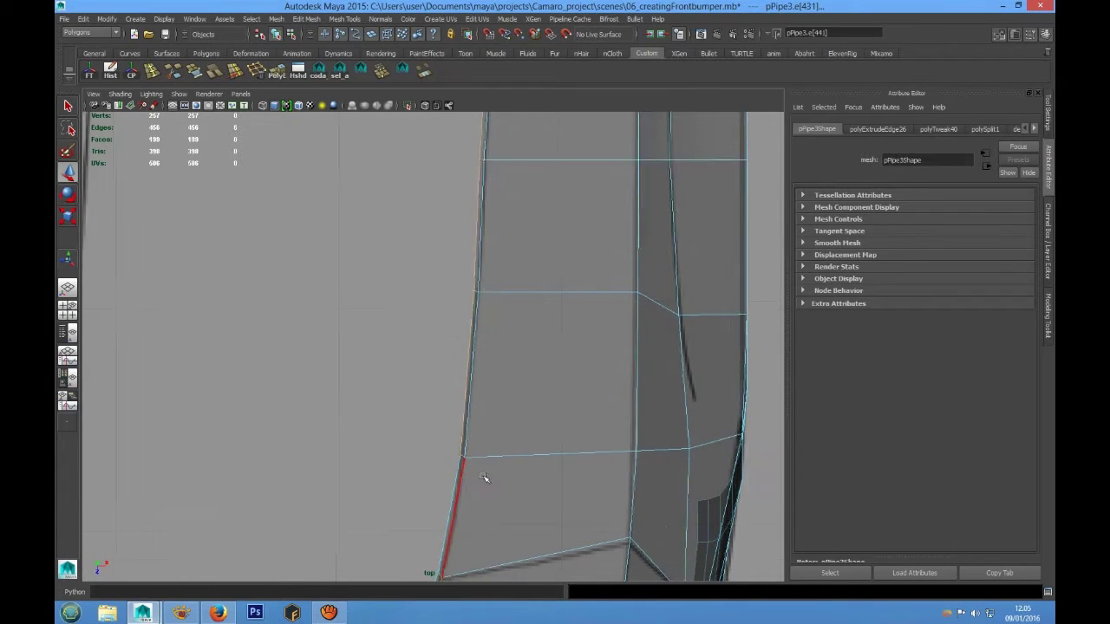
pyautogui.keyDown('alt'); pyautogui.moveTo(476, 494); pyautogui.dragTo(492, 350, button='middle'); pyautogui.keyUp('alt')
pyautogui.scroll(2, 492, 348)
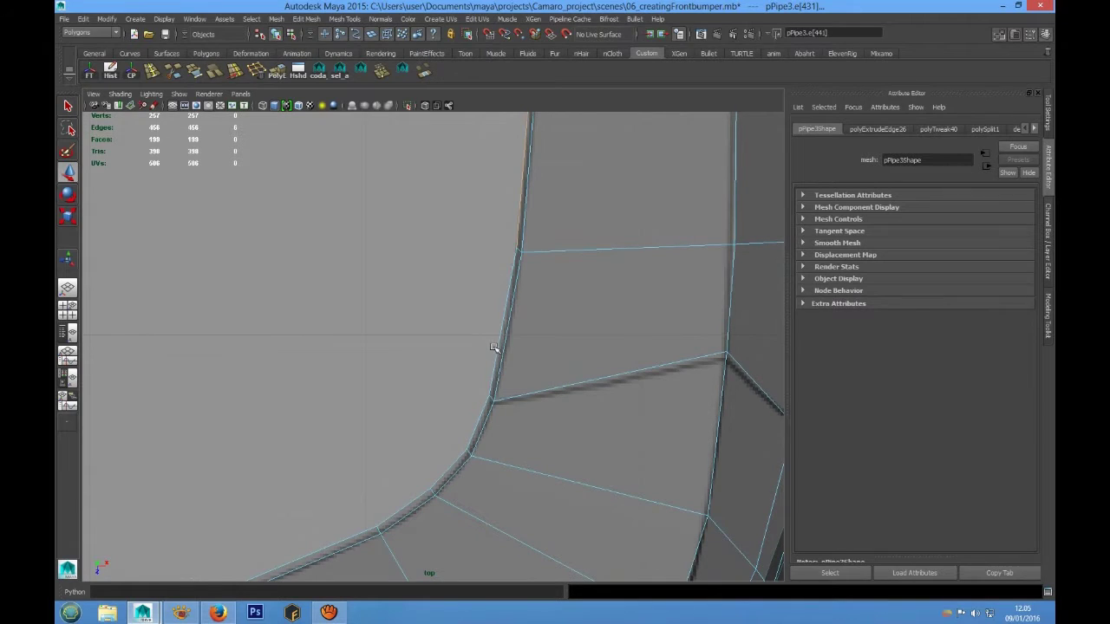
pyautogui.scroll(-5, 495, 348)
pyautogui.scroll(2, 458, 408)
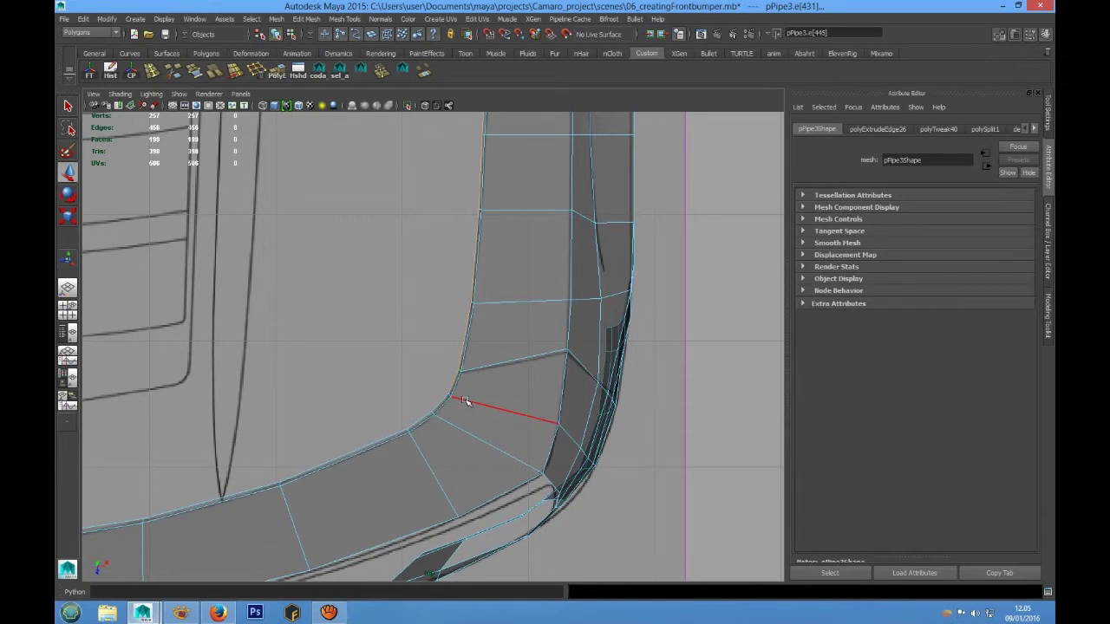
pyautogui.scroll(-6, 466, 290)
pyautogui.keyDown('alt'); pyautogui.moveTo(449, 263); pyautogui.dragTo(470, 371, button='middle'); pyautogui.keyUp('alt')
pyautogui.scroll(3, 470, 371)
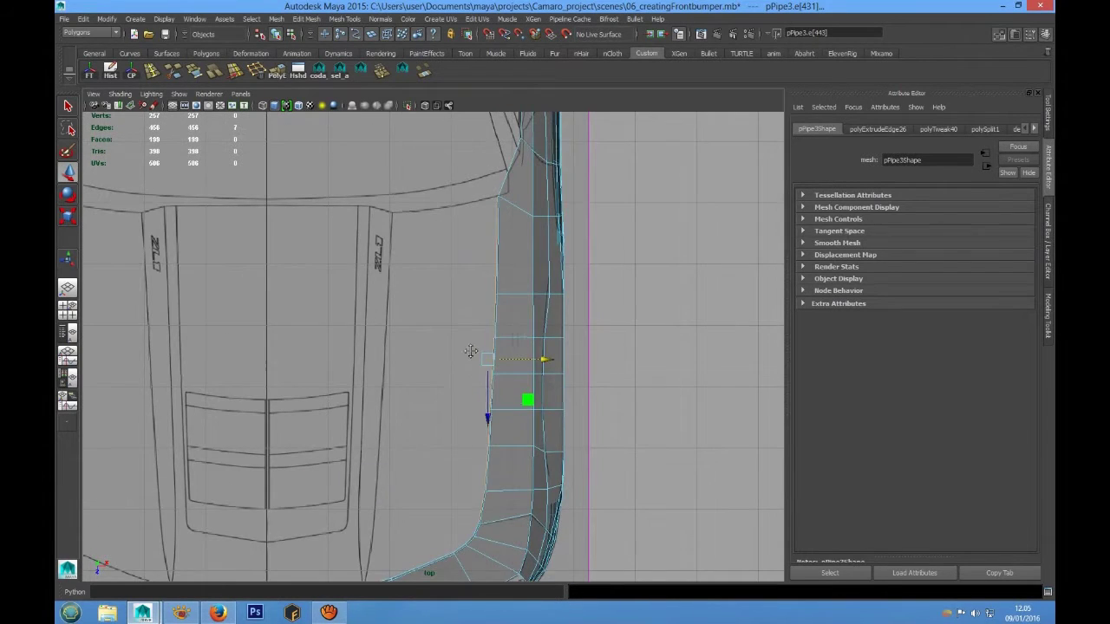
pyautogui.keyDown('alt'); pyautogui.moveTo(468, 328); pyautogui.dragTo(434, 290, button='middle'); pyautogui.keyUp('alt')
# Extrude the seven selected fender lip edges and move them sideways toward the hood's centre to start the hood surface
pyautogui.click(281, 75)
pyautogui.moveTo(496, 365)
pyautogui.keyDown('alt'); pyautogui.mouseDown(button='middle')
pyautogui.moveTo(485, 409)
pyautogui.moveTo(476, 354)
pyautogui.mouseUp(button='middle'); pyautogui.keyUp('alt')
pyautogui.press('w')
pyautogui.scroll(3, 481, 407)
pyautogui.moveTo(516, 323); pyautogui.dragTo(485, 323)
pyautogui.keyDown('alt'); pyautogui.moveTo(454, 454); pyautogui.dragTo(448, 312, button='middle'); pyautogui.keyUp('alt')
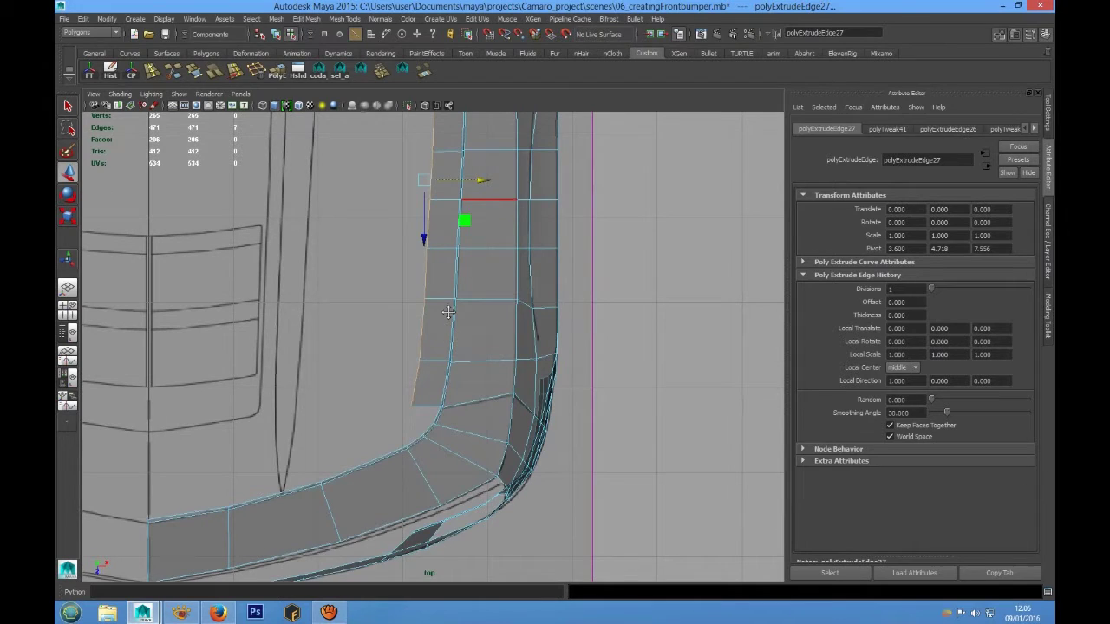
pyautogui.scroll(5, 436, 403)
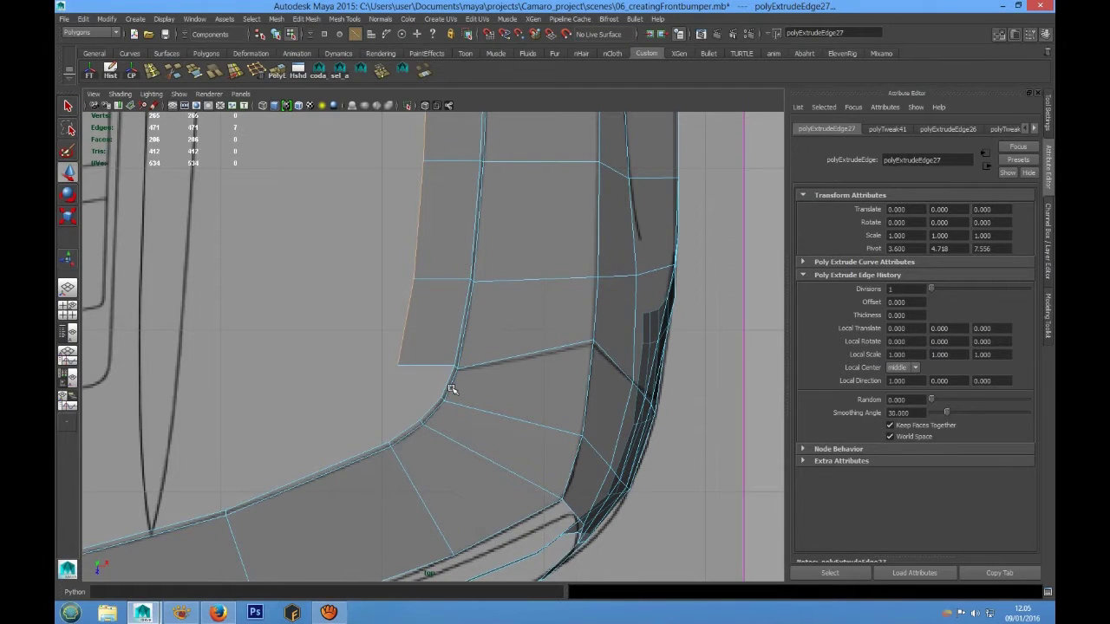
pyautogui.keyDown('alt'); pyautogui.moveTo(451, 390); pyautogui.dragTo(469, 500, button='middle'); pyautogui.keyUp('alt')
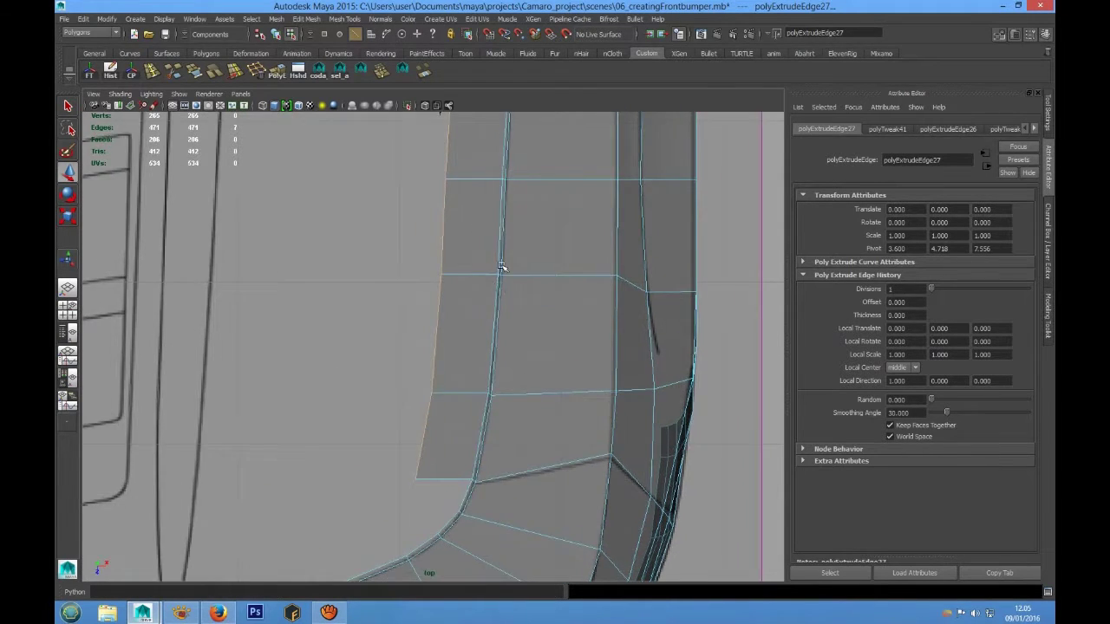
# Adjust the extruded hood border sideways and scale it flat along the same axis into a straight lengthwise line in the top view
pyautogui.scroll(-5, 503, 266)
pyautogui.keyDown('alt'); pyautogui.moveTo(501, 282); pyautogui.dragTo(503, 340, button='middle'); pyautogui.keyUp('alt')
pyautogui.moveTo(493, 326); pyautogui.dragTo(490, 324)
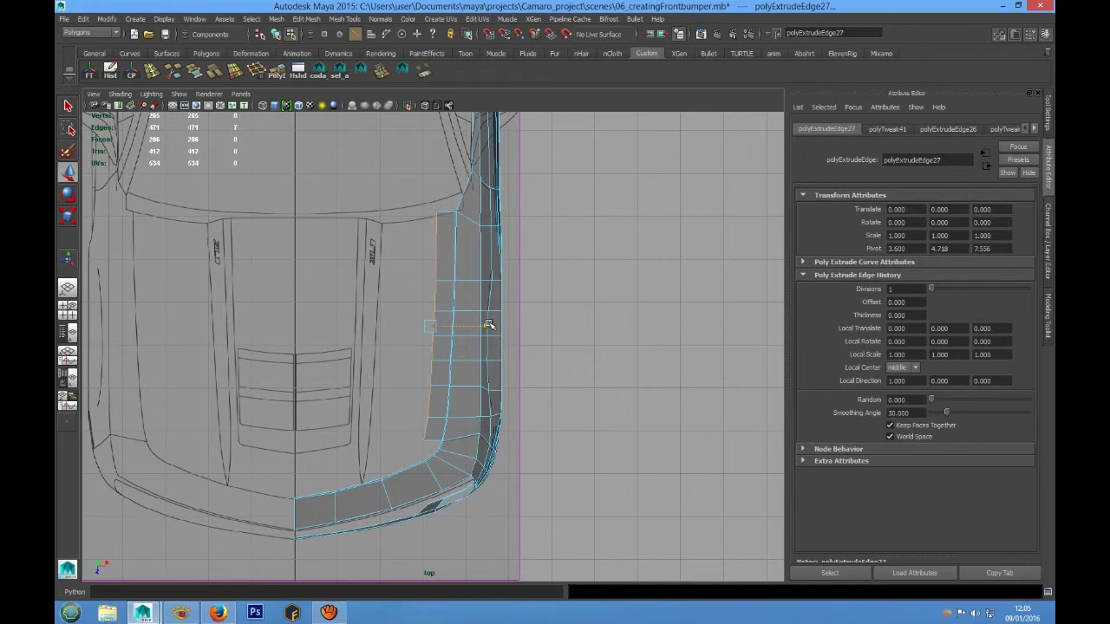
pyautogui.moveTo(489, 325); pyautogui.dragTo(490, 325)
pyautogui.keyDown('alt'); pyautogui.moveTo(471, 339); pyautogui.dragTo(444, 347, button='middle'); pyautogui.keyUp('alt')
pyautogui.scroll(3, 455, 383)
pyautogui.press('r')
pyautogui.moveTo(441, 327); pyautogui.dragTo(406, 327)
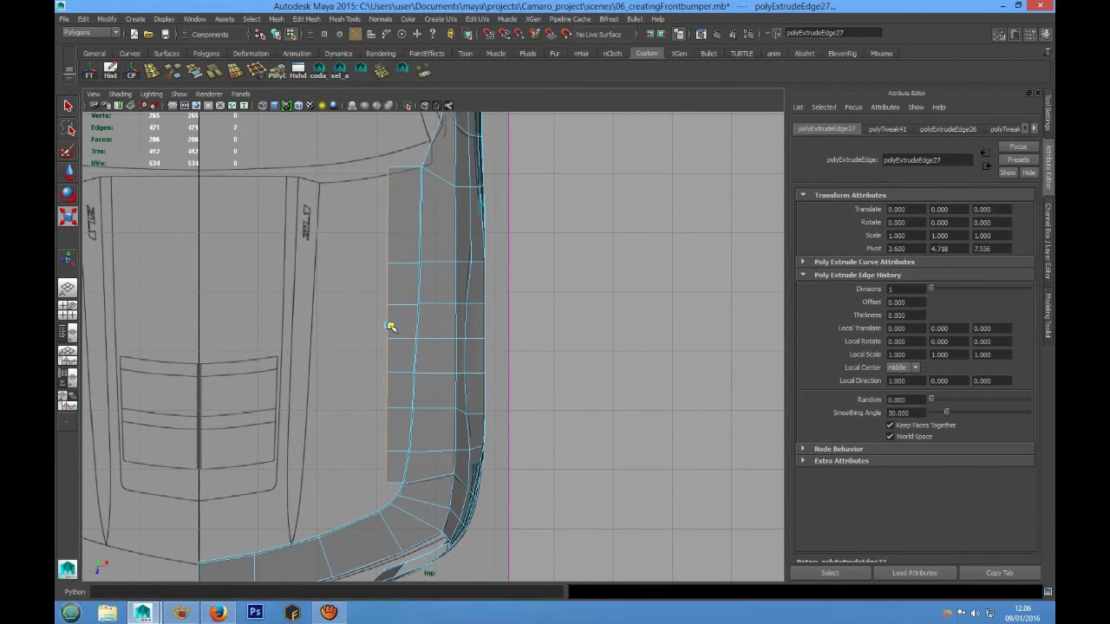
# Raise the flattened hood border edges slightly in the side view to follow the blueprint's hood profile
pyautogui.keyDown('alt'); pyautogui.moveTo(500, 313); pyautogui.dragTo(456, 352, button='middle'); pyautogui.keyUp('alt')
pyautogui.press('space')
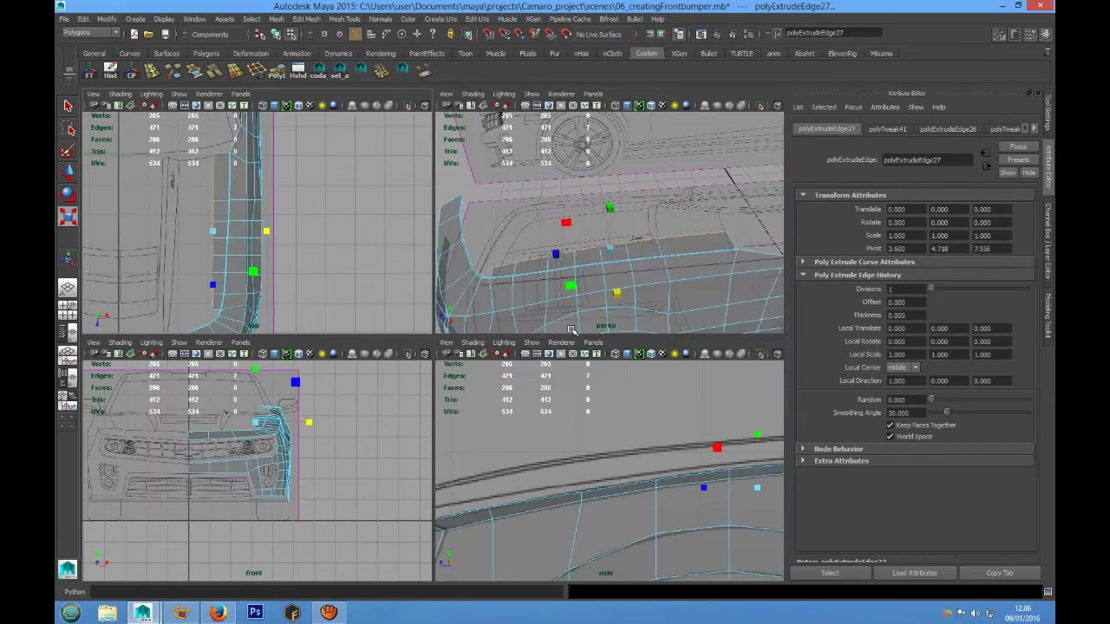
pyautogui.keyDown('alt'); pyautogui.moveTo(581, 247); pyautogui.dragTo(678, 212); pyautogui.keyUp('alt')
pyautogui.press('[')
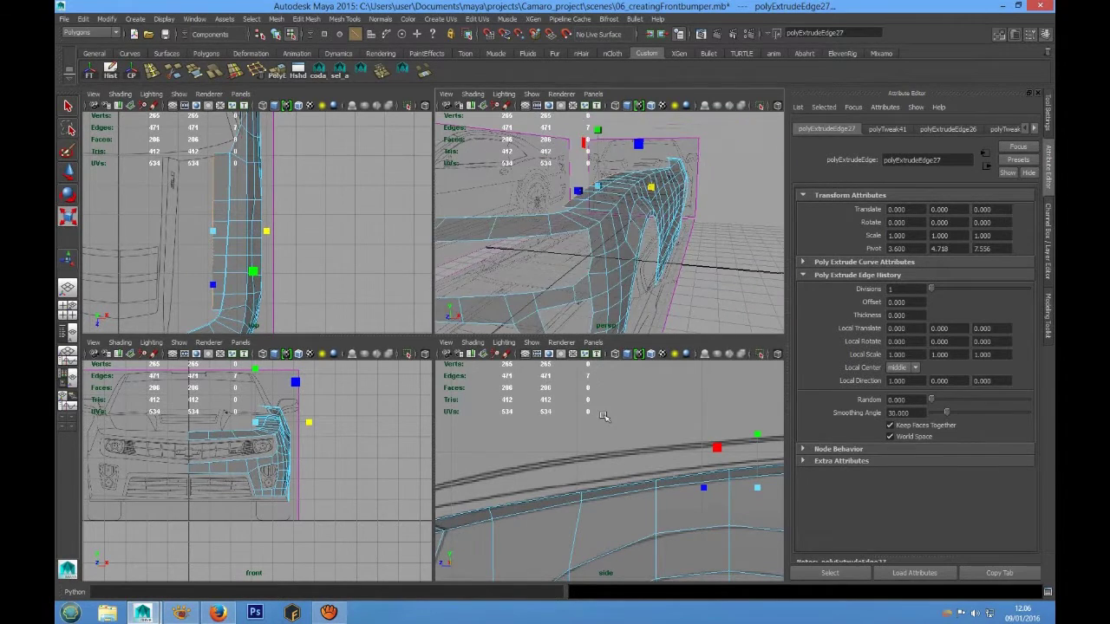
pyautogui.press('space')
pyautogui.keyDown('alt'); pyautogui.moveTo(486, 409); pyautogui.dragTo(504, 394, button='middle'); pyautogui.keyUp('alt')
pyautogui.press('w')
pyautogui.scroll(-6, 504, 394)
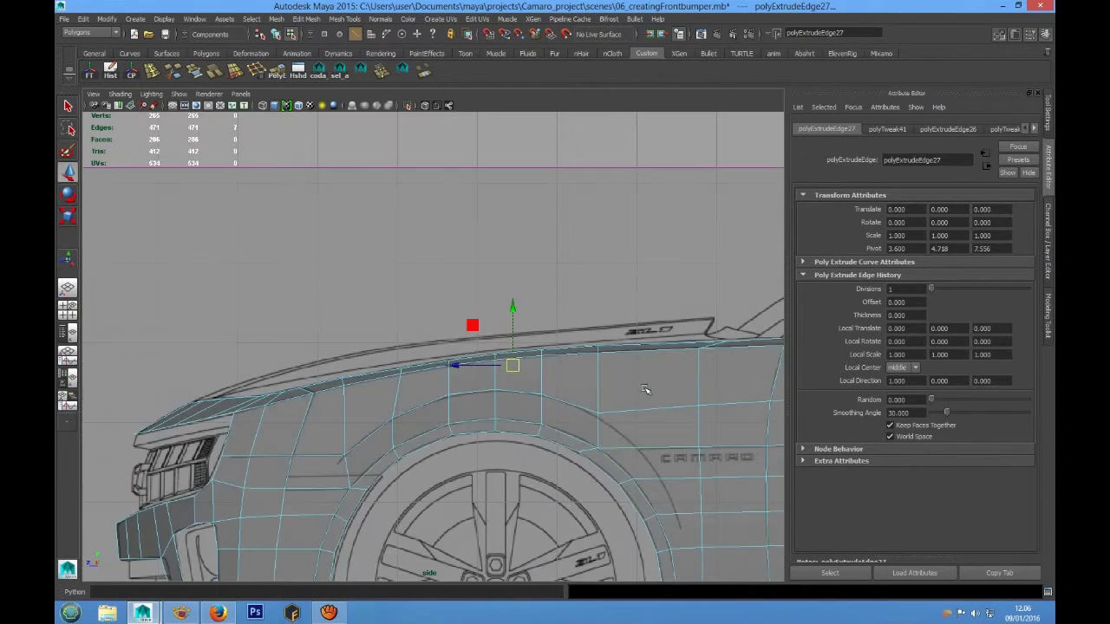
pyautogui.scroll(4, 534, 384)
pyautogui.keyDown('alt'); pyautogui.moveTo(534, 384); pyautogui.dragTo(576, 369, button='middle'); pyautogui.keyUp('alt')
pyautogui.scroll(1, 602, 366)
pyautogui.moveTo(625, 303); pyautogui.dragTo(624, 297)
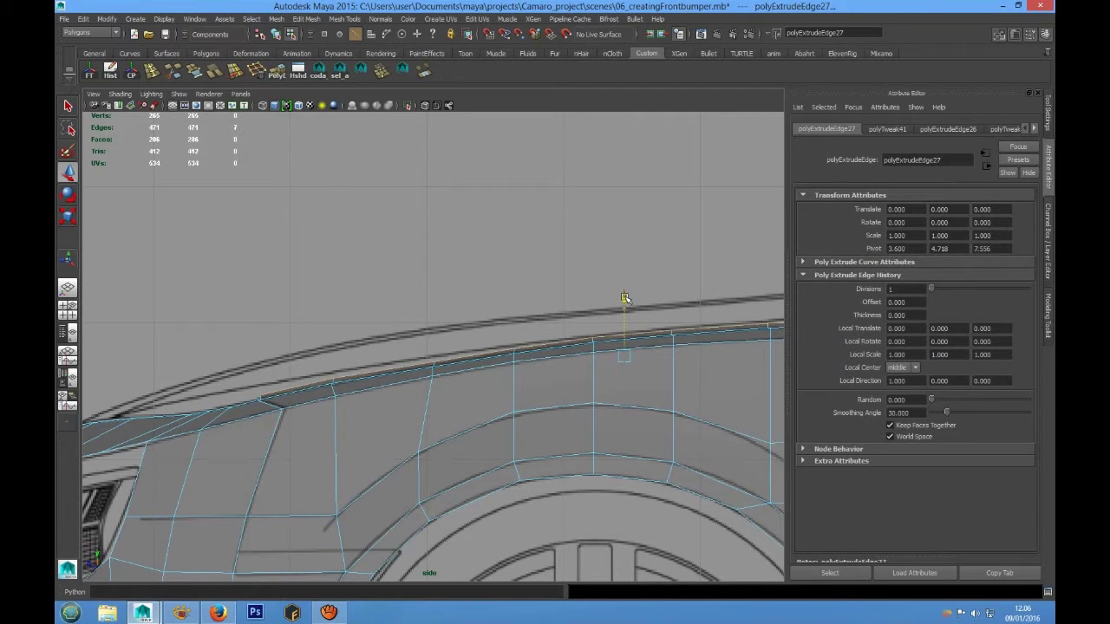
# Move the seven hood border edges slightly farther toward the hood's centre in the top view
pyautogui.press('space')
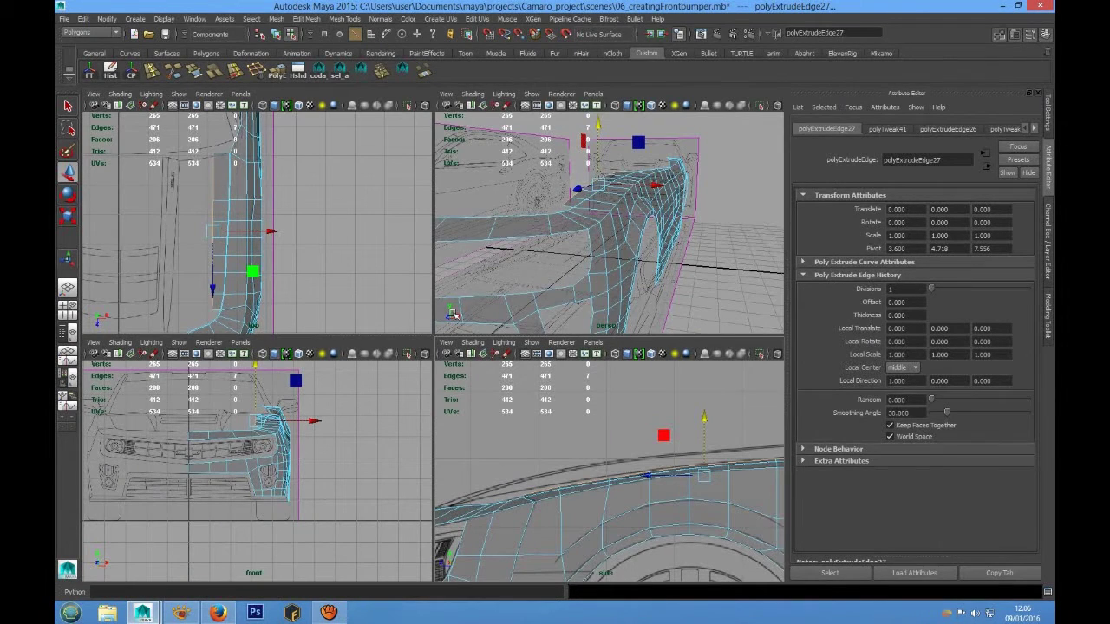
pyautogui.press('space')
pyautogui.keyDown('alt'); pyautogui.moveTo(422, 404); pyautogui.dragTo(469, 297, button='middle'); pyautogui.keyUp('alt')
pyautogui.keyDown('alt'); pyautogui.moveTo(444, 369); pyautogui.dragTo(465, 378, button='middle'); pyautogui.keyUp('alt')
pyautogui.moveTo(466, 269); pyautogui.dragTo(455, 268)
# Select the single inner lip edge at the bumper corner, just in front of the hood strip
pyautogui.scroll(3, 428, 465)
pyautogui.keyDown('alt'); pyautogui.moveTo(427, 465); pyautogui.dragTo(466, 376, button='middle'); pyautogui.keyUp('alt')
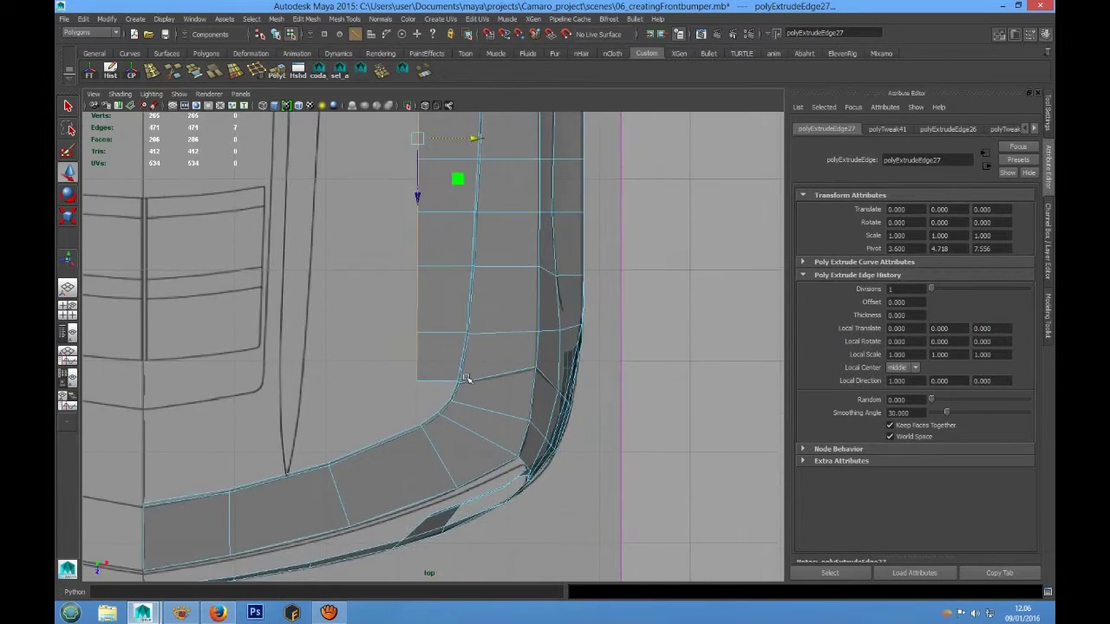
pyautogui.scroll(4, 461, 390)
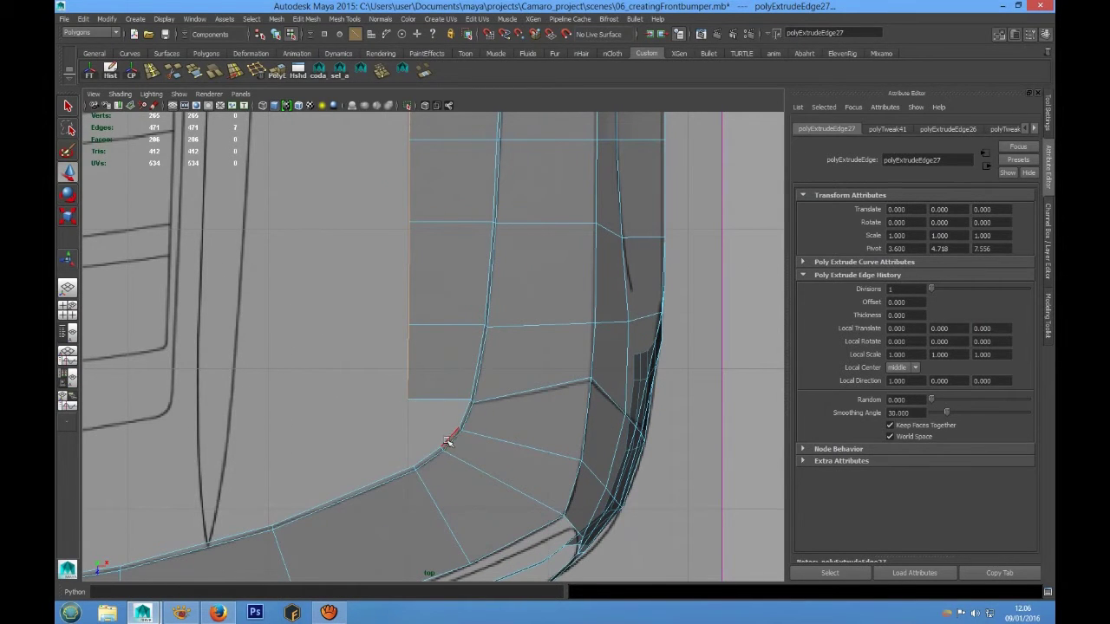
pyautogui.scroll(5, 448, 427)
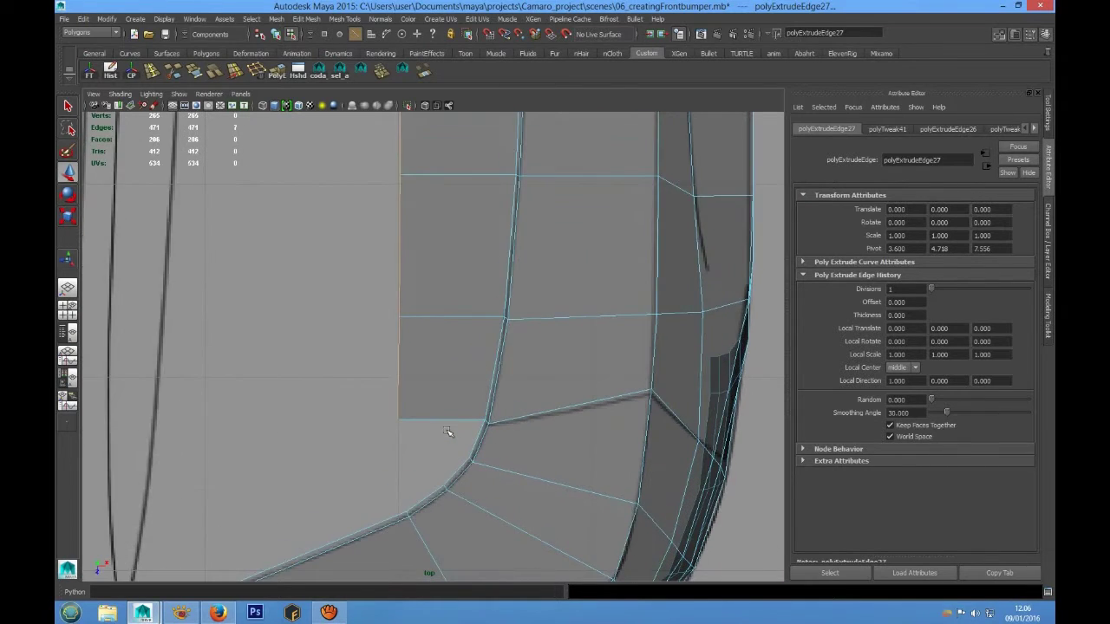
pyautogui.moveTo(467, 387); pyautogui.dragTo(456, 328, button='right')
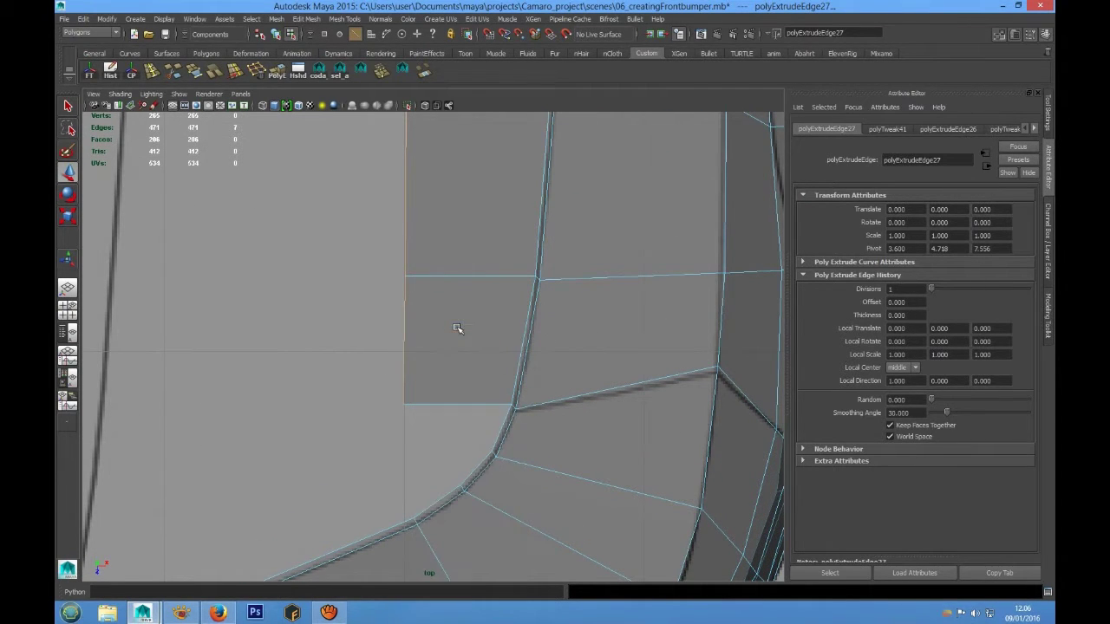
pyautogui.click(498, 439)
pyautogui.keyDown('alt'); pyautogui.moveTo(498, 475); pyautogui.dragTo(464, 457, button='middle'); pyautogui.keyUp('alt')
pyautogui.scroll(1, 457, 427)
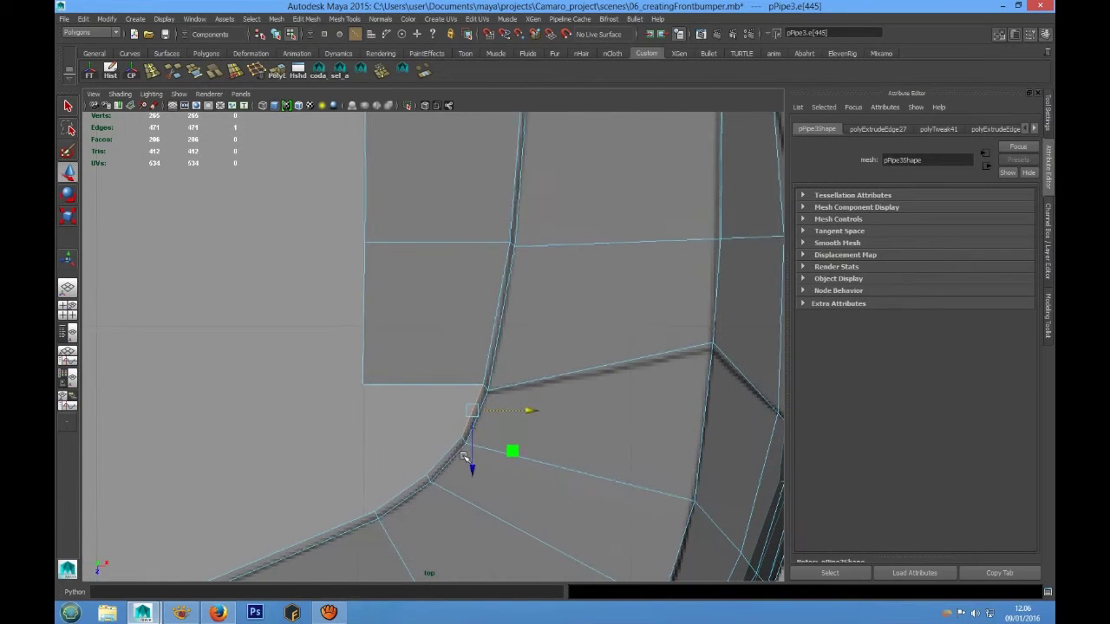
# Extrude the bumper corner lip edge and move it sideways in line with the hood strip's inner border
pyautogui.click(282, 70)
pyautogui.keyDown('alt'); pyautogui.moveTo(530, 408); pyautogui.dragTo(535, 373, button='middle'); pyautogui.keyUp('alt')
pyautogui.scroll(3, 535, 373)
pyautogui.press('w')
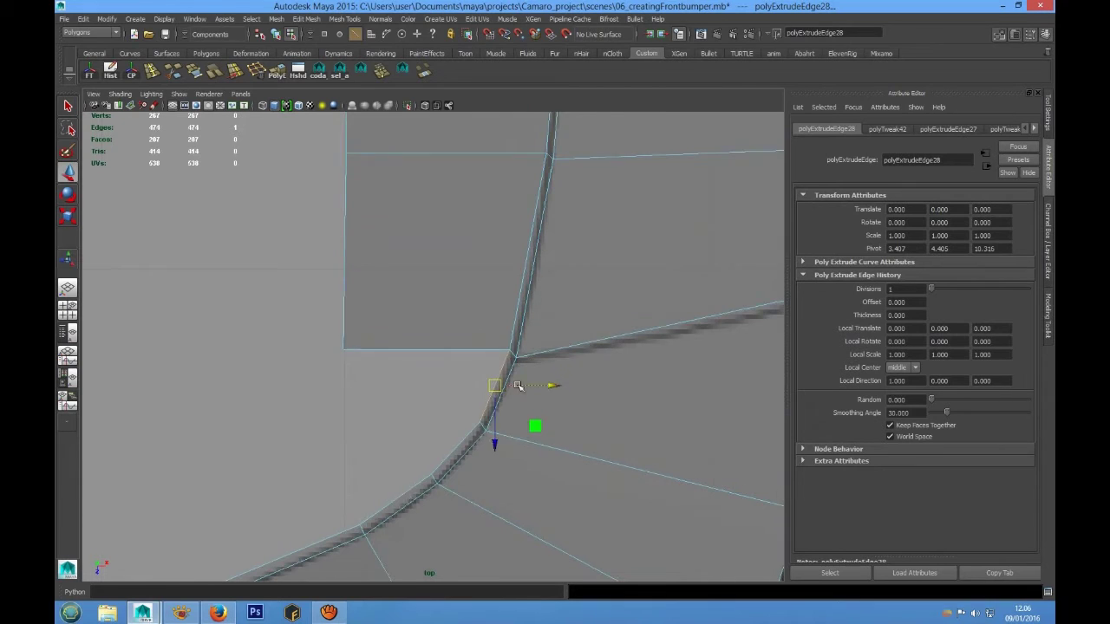
pyautogui.moveTo(542, 390); pyautogui.dragTo(395, 389)
pyautogui.press('r')
pyautogui.press('w')
# Raise the newly extruded corner edge in the side view to the height of the hood strip's border
pyautogui.press('space')
pyautogui.press('space')
pyautogui.keyDown('alt'); pyautogui.moveTo(432, 438); pyautogui.dragTo(648, 410, button='middle'); pyautogui.keyUp('alt')
pyautogui.scroll(5, 531, 437)
pyautogui.scroll(5, 530, 437)
pyautogui.moveTo(546, 398); pyautogui.dragTo(547, 379)
# Merge the two overlapping vertices where the corner face meets the hood strip's inner border, and return to object selection of the body mesh
pyautogui.press('space')
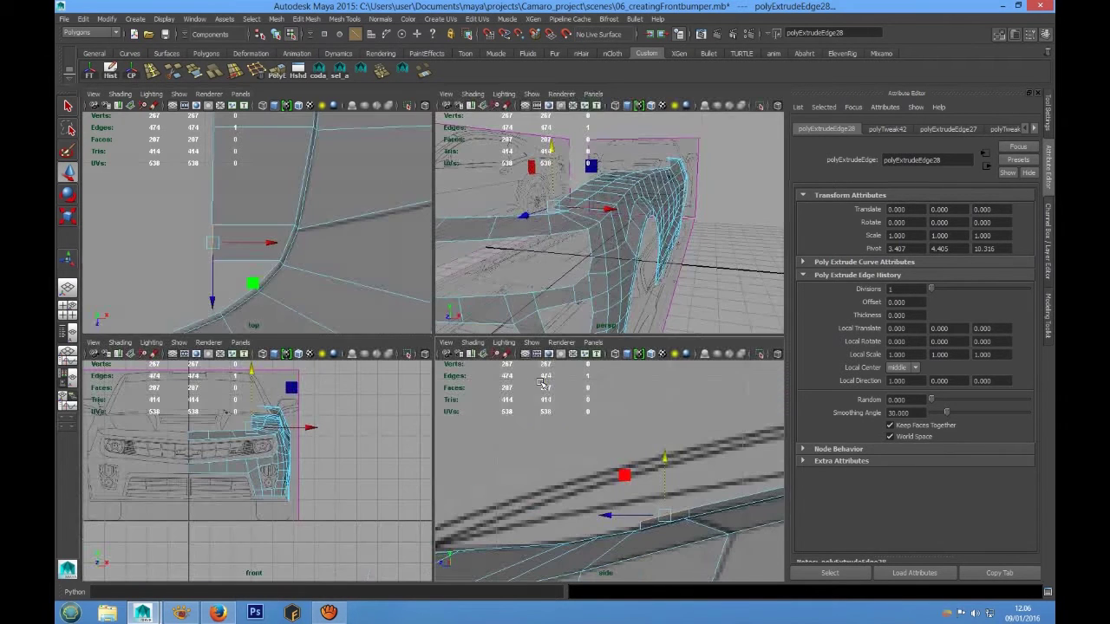
pyautogui.press('space')
pyautogui.keyDown('alt'); pyautogui.moveTo(344, 332); pyautogui.dragTo(364, 324, button='middle'); pyautogui.keyUp('alt')
pyautogui.rightClick(400, 346)
pyautogui.moveTo(400, 346); pyautogui.dragTo(367, 347, button='right')
pyautogui.scroll(5, 369, 353)
pyautogui.keyDown('alt'); pyautogui.moveTo(318, 376); pyautogui.dragTo(386, 368, button='middle'); pyautogui.keyUp('alt')
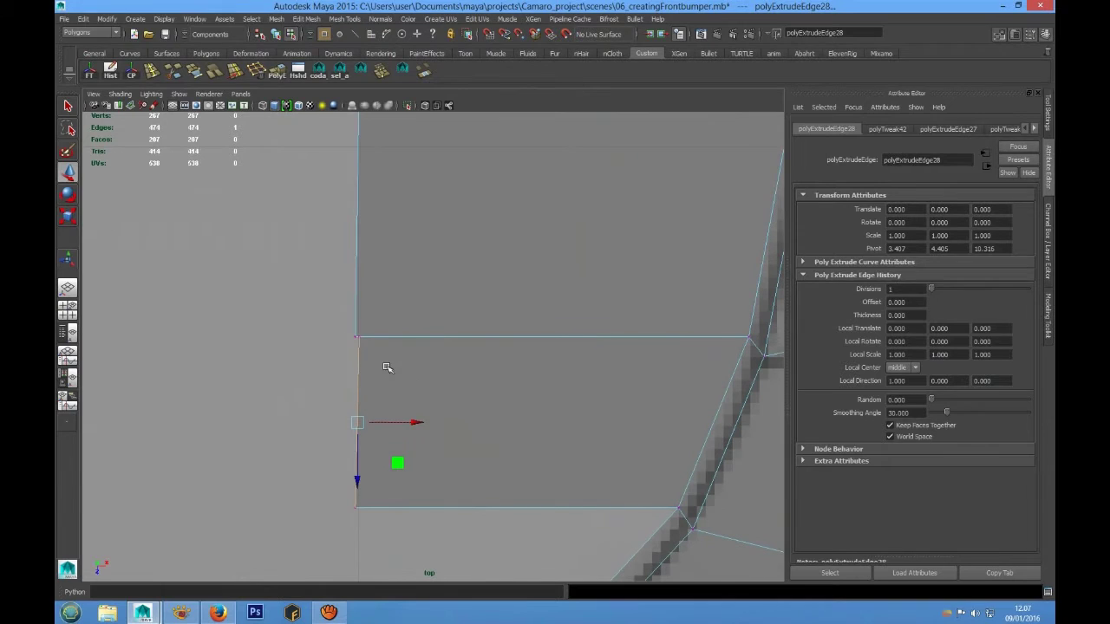
pyautogui.moveTo(386, 363); pyautogui.dragTo(296, 188)
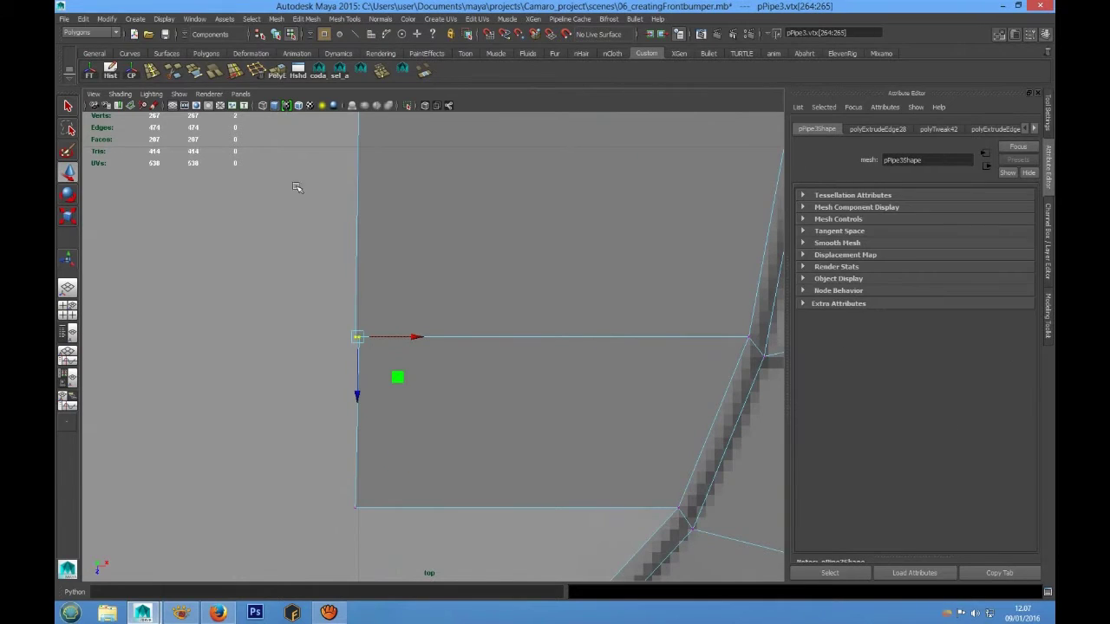
pyautogui.click(383, 75)
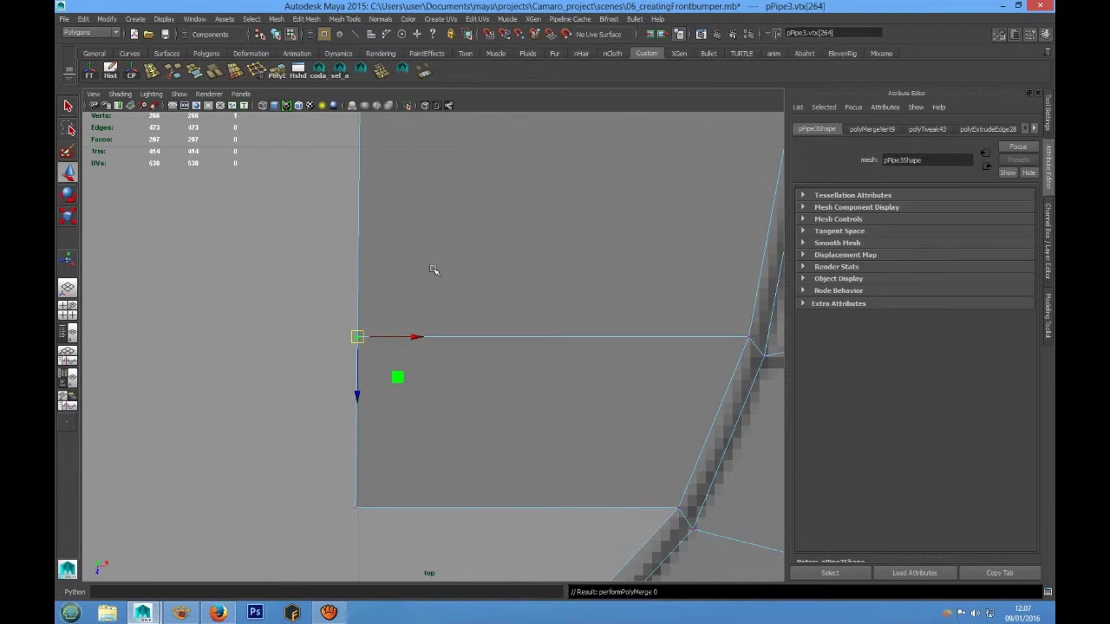
pyautogui.scroll(-5, 428, 326)
pyautogui.scroll(5, 428, 326)
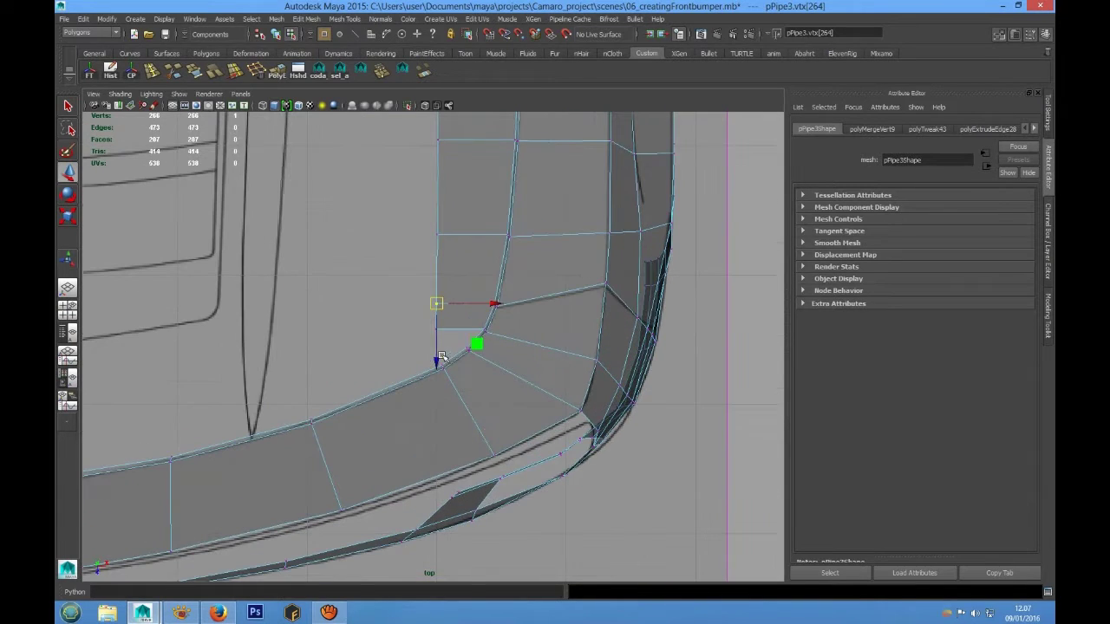
pyautogui.scroll(2, 443, 338)
pyautogui.moveTo(503, 211); pyautogui.dragTo(543, 196, button='right')
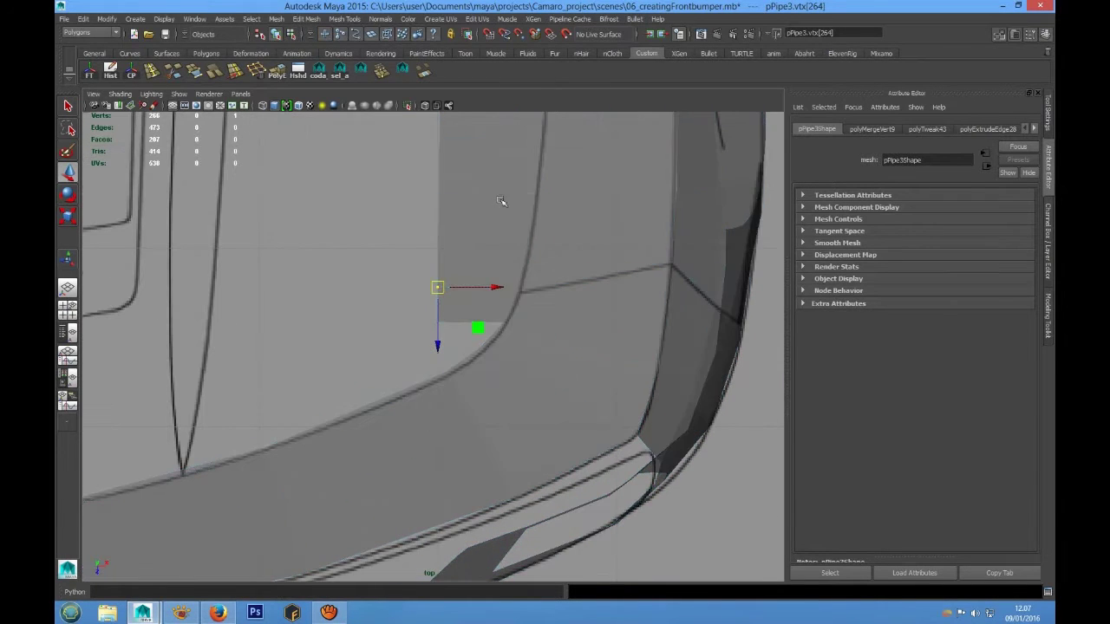
pyautogui.click(501, 200)
# Move the hood strip's rear inner corner vertex forward onto the blueprint's rear hood line in the top view
pyautogui.scroll(-6, 475, 222)
pyautogui.scroll(-3, 474, 221)
pyautogui.keyDown('alt'); pyautogui.moveTo(468, 241); pyautogui.dragTo(438, 347, button='middle'); pyautogui.keyUp('alt')
pyautogui.keyDown('alt'); pyautogui.moveTo(402, 305); pyautogui.dragTo(416, 354, button='middle'); pyautogui.keyUp('alt')
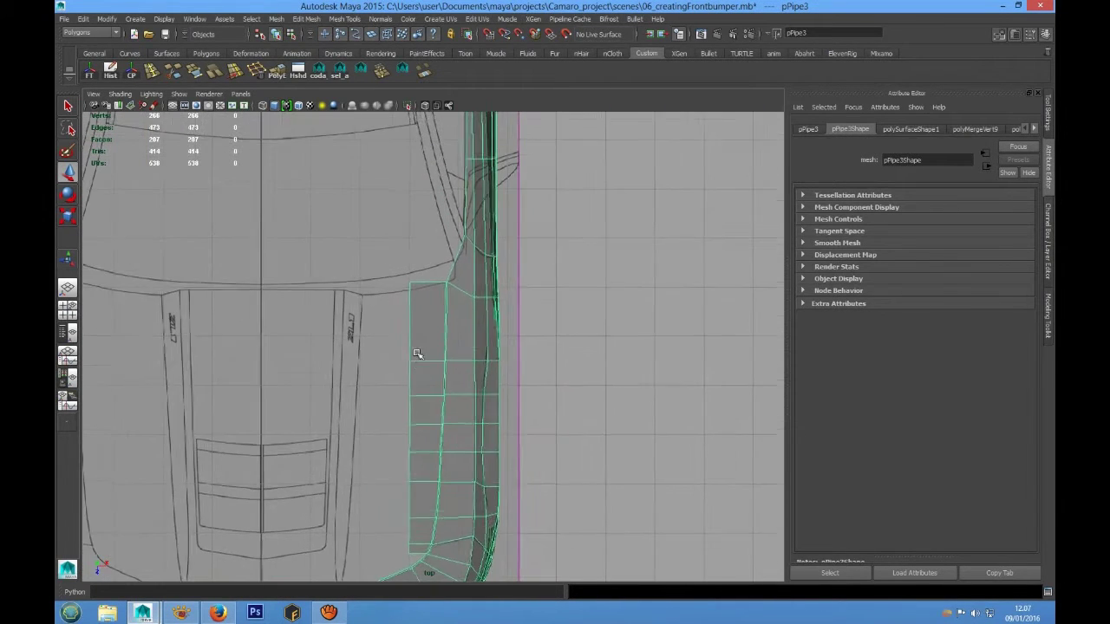
pyautogui.scroll(4, 417, 351)
pyautogui.keyDown('alt'); pyautogui.moveTo(423, 308); pyautogui.dragTo(441, 420, button='middle'); pyautogui.keyUp('alt')
pyautogui.rightClick(428, 350)
pyautogui.moveTo(428, 350); pyautogui.dragTo(380, 350, button='right')
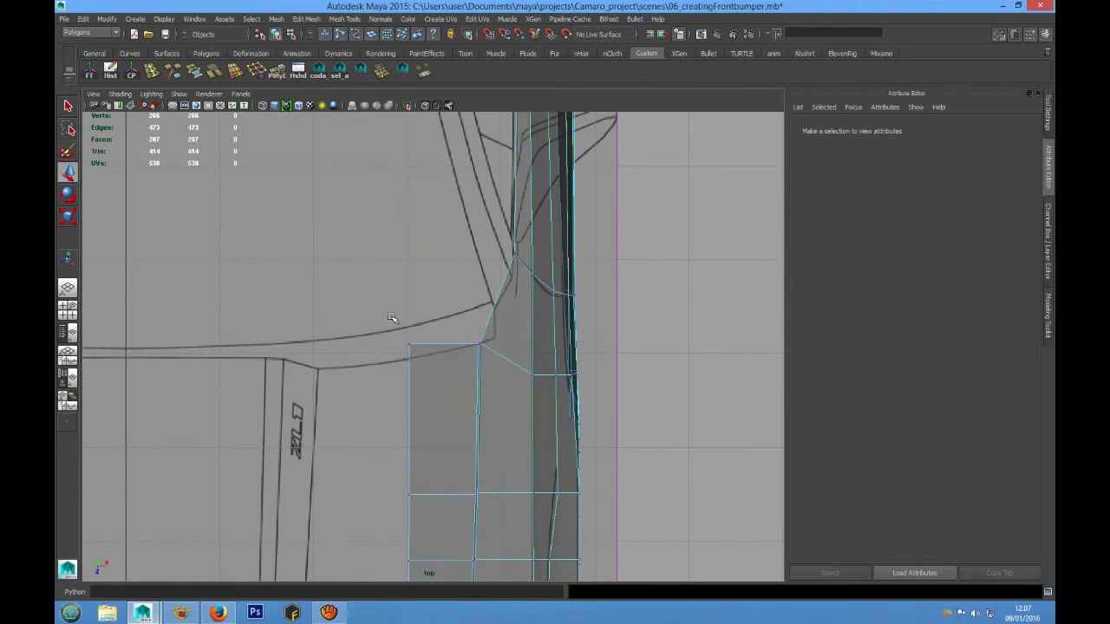
pyautogui.moveTo(393, 318); pyautogui.dragTo(427, 364)
pyautogui.scroll(7, 425, 364)
pyautogui.keyDown('alt'); pyautogui.moveTo(384, 402); pyautogui.dragTo(434, 365, button='middle'); pyautogui.keyUp('alt')
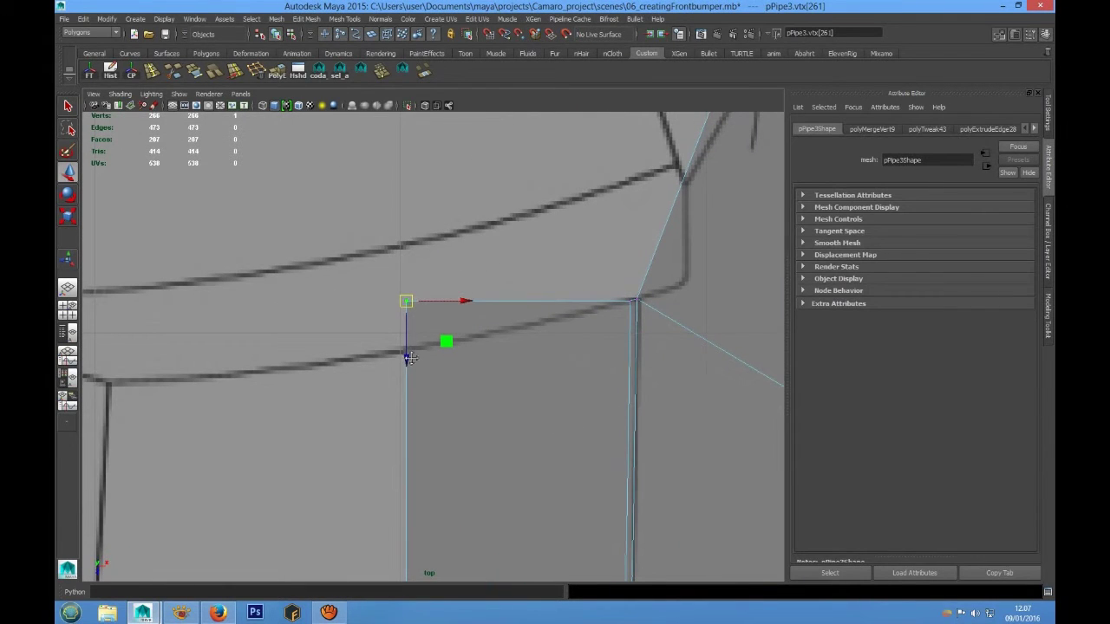
pyautogui.click(409, 350)
pyautogui.click(408, 300)
pyautogui.moveTo(408, 360); pyautogui.dragTo(412, 405)
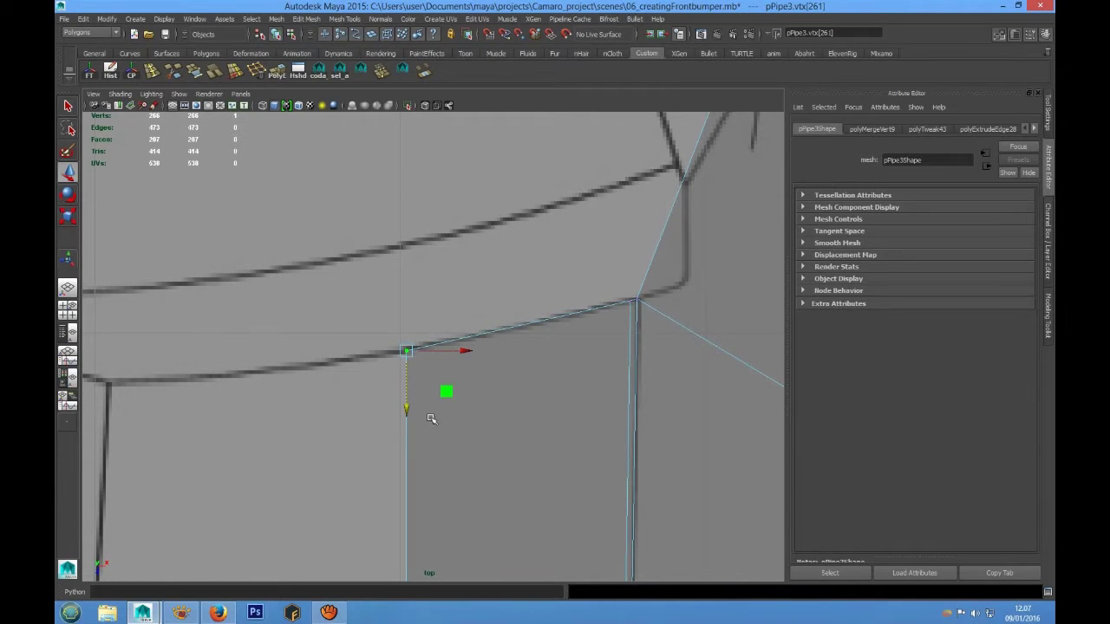
# Select all eight edges along the hood strip's inner border, from the rear corner to the front face
pyautogui.keyDown('alt'); pyautogui.moveTo(454, 451); pyautogui.dragTo(497, 209, button='middle'); pyautogui.keyUp('alt')
pyautogui.scroll(-11, 497, 210)
pyautogui.keyDown('alt'); pyautogui.moveTo(447, 474); pyautogui.dragTo(449, 289, button='middle'); pyautogui.keyUp('alt')
pyautogui.scroll(2, 460, 319)
pyautogui.scroll(2, 460, 350)
pyautogui.moveTo(472, 233); pyautogui.dragTo(482, 207, button='right')
pyautogui.keyDown('alt'); pyautogui.moveTo(479, 208); pyautogui.dragTo(468, 340, button='middle'); pyautogui.keyUp('alt')
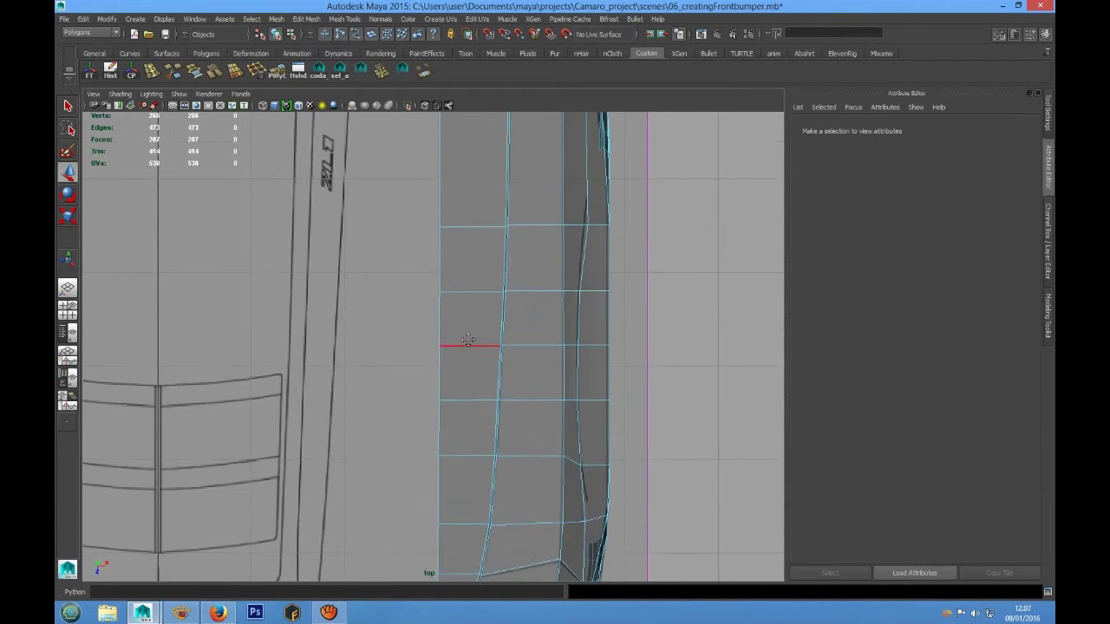
pyautogui.click(440, 156)
pyautogui.scroll(-4, 462, 260)
pyautogui.scroll(3, 456, 319)
pyautogui.keyDown('shift'); pyautogui.click(441, 279); pyautogui.keyUp('shift')
pyautogui.keyDown('shift'); pyautogui.click(438, 326); pyautogui.keyUp('shift')
pyautogui.keyDown('shift'); pyautogui.click(442, 376); pyautogui.keyUp('shift')
pyautogui.keyDown('shift'); pyautogui.click(436, 414); pyautogui.keyUp('shift')
pyautogui.keyDown('shift'); pyautogui.click(436, 460); pyautogui.keyUp('shift')
pyautogui.keyDown('shift'); pyautogui.click(438, 521); pyautogui.keyUp('shift')
pyautogui.keyDown('shift'); pyautogui.click(438, 549); pyautogui.keyUp('shift')
pyautogui.keyDown('alt'); pyautogui.moveTo(437, 473); pyautogui.dragTo(442, 284, button='middle'); pyautogui.keyUp('alt')
pyautogui.scroll(3, 441, 284)
pyautogui.scroll(-6, 490, 224)
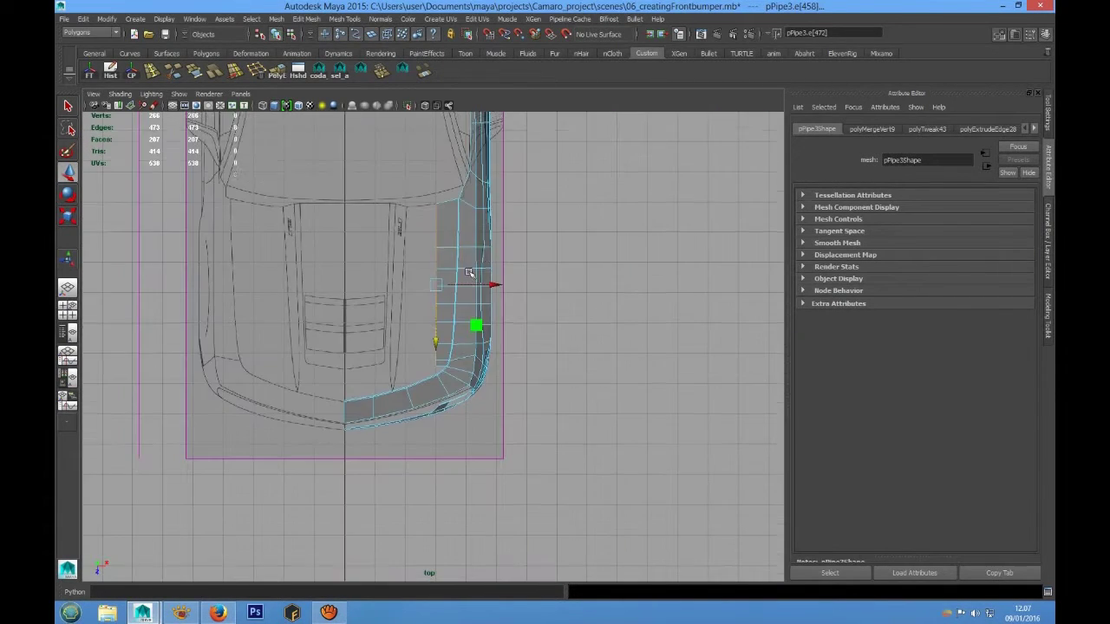
# Extrude the eight inner border edges and move them sideways to the outer line of the hood's raised centre section
pyautogui.click(277, 79)
pyautogui.keyDown('alt'); pyautogui.moveTo(381, 272); pyautogui.dragTo(458, 249, button='middle'); pyautogui.keyUp('alt')
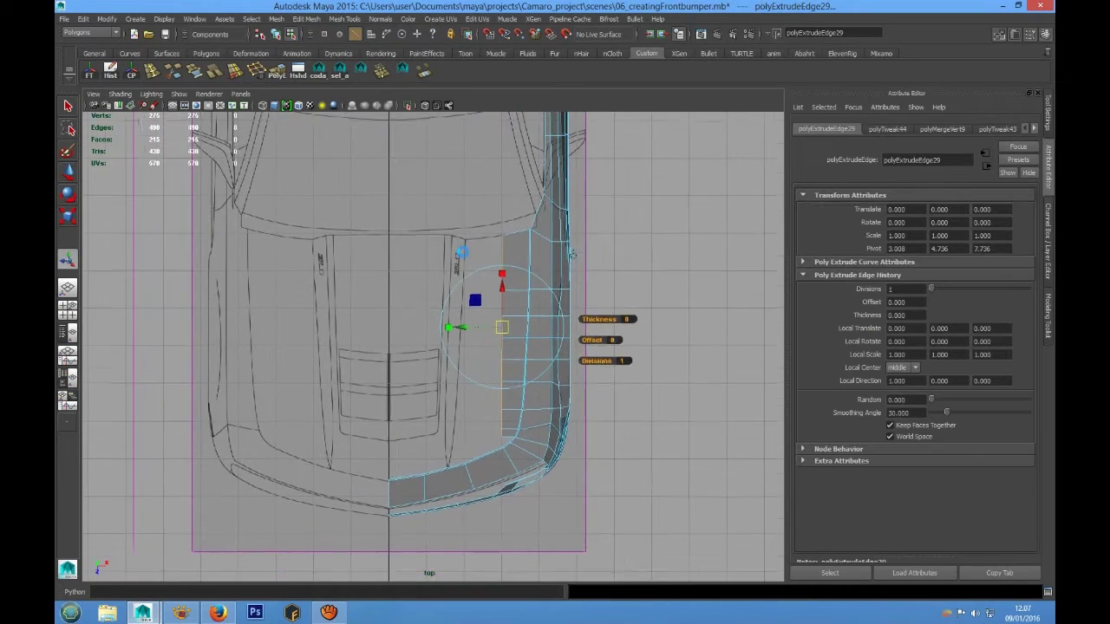
pyautogui.scroll(3, 460, 252)
pyautogui.press('w')
pyautogui.scroll(3, 560, 375)
pyautogui.keyDown('alt'); pyautogui.moveTo(557, 367); pyautogui.dragTo(449, 370, button='middle'); pyautogui.keyUp('alt')
pyautogui.moveTo(511, 328); pyautogui.dragTo(444, 329)
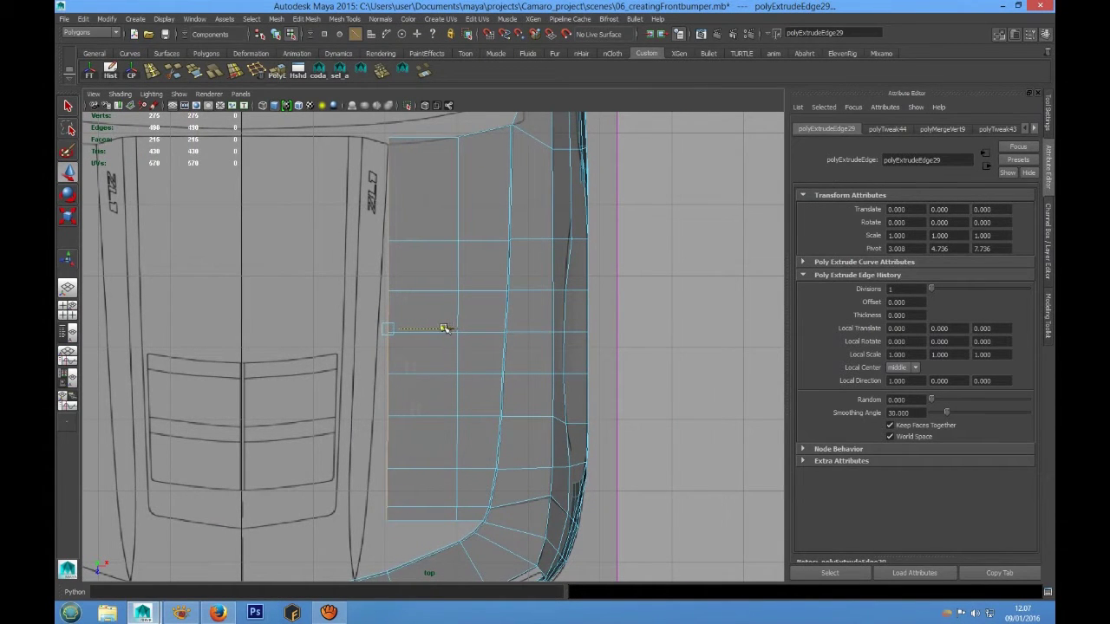
# Move the new strip's rear inner vertex forward onto the blueprint's rear hood line beside the ZL1 badge
pyautogui.keyDown('alt'); pyautogui.moveTo(442, 286); pyautogui.dragTo(450, 463, button='middle'); pyautogui.keyUp('alt')
pyautogui.scroll(3, 419, 347)
pyautogui.moveTo(412, 326); pyautogui.dragTo(374, 322, button='right')
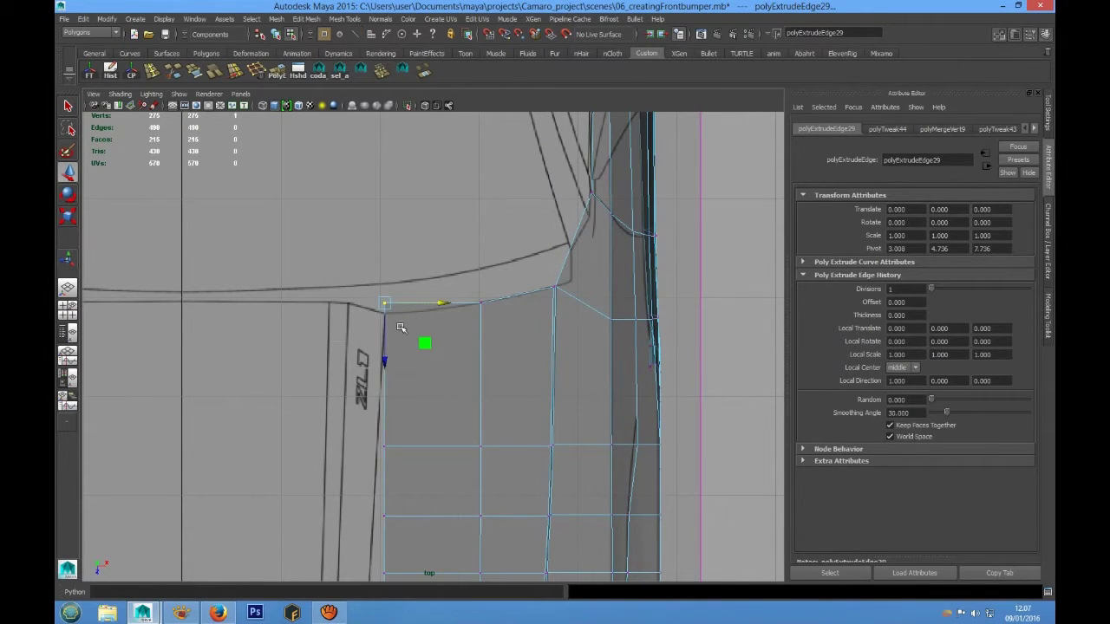
pyautogui.scroll(5, 400, 327)
pyautogui.moveTo(318, 304); pyautogui.dragTo(318, 325)
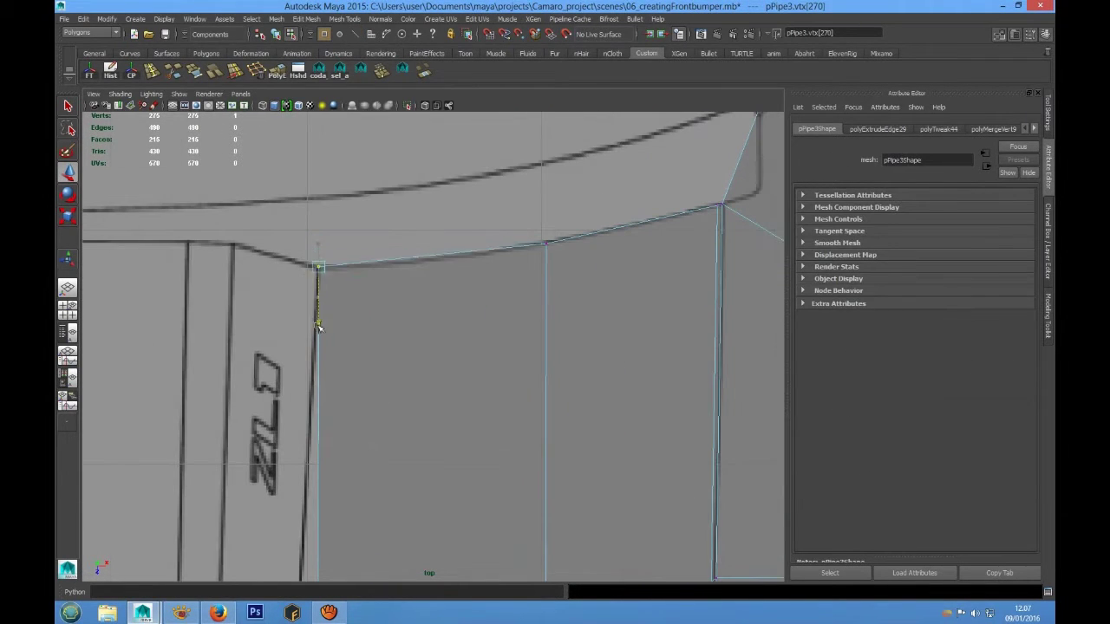
# Move the next three inner border vertices in front of the rear corner sideways onto the raised section's outer blueprint line
pyautogui.keyDown('alt'); pyautogui.moveTo(449, 530); pyautogui.dragTo(557, 174, button='middle'); pyautogui.keyUp('alt')
pyautogui.keyDown('alt'); pyautogui.moveTo(491, 305); pyautogui.dragTo(485, 382, button='middle'); pyautogui.keyUp('alt')
pyautogui.moveTo(410, 292); pyautogui.dragTo(460, 305)
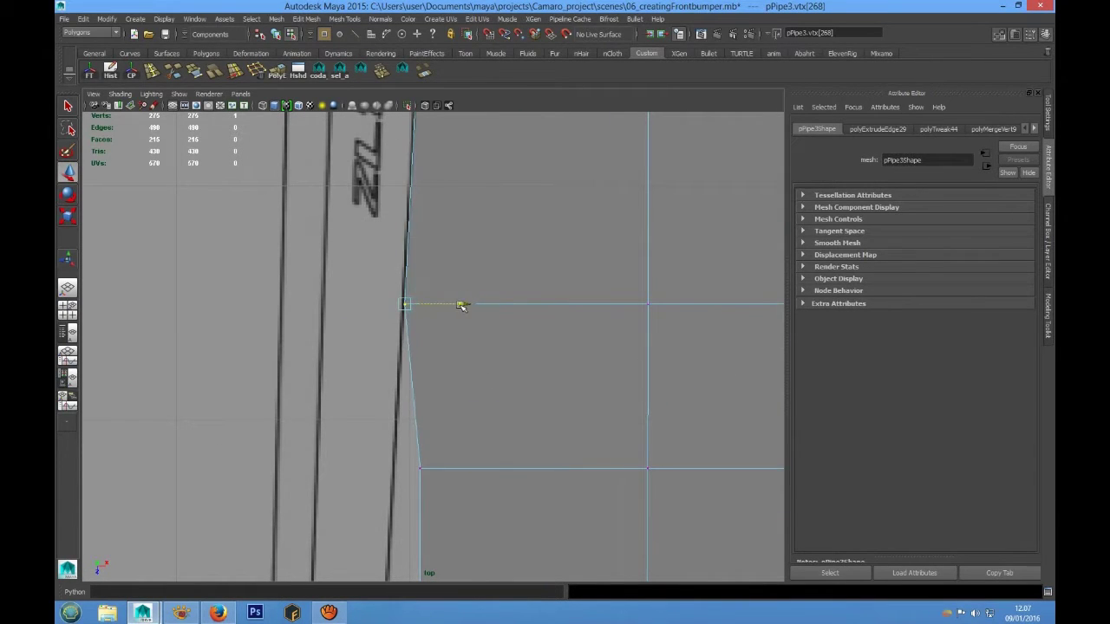
pyautogui.keyDown('alt'); pyautogui.moveTo(406, 442); pyautogui.dragTo(409, 379, button='middle'); pyautogui.keyUp('alt')
pyautogui.moveTo(396, 389); pyautogui.dragTo(451, 408)
pyautogui.keyDown('alt'); pyautogui.moveTo(443, 470); pyautogui.dragTo(451, 341, button='middle'); pyautogui.keyUp('alt')
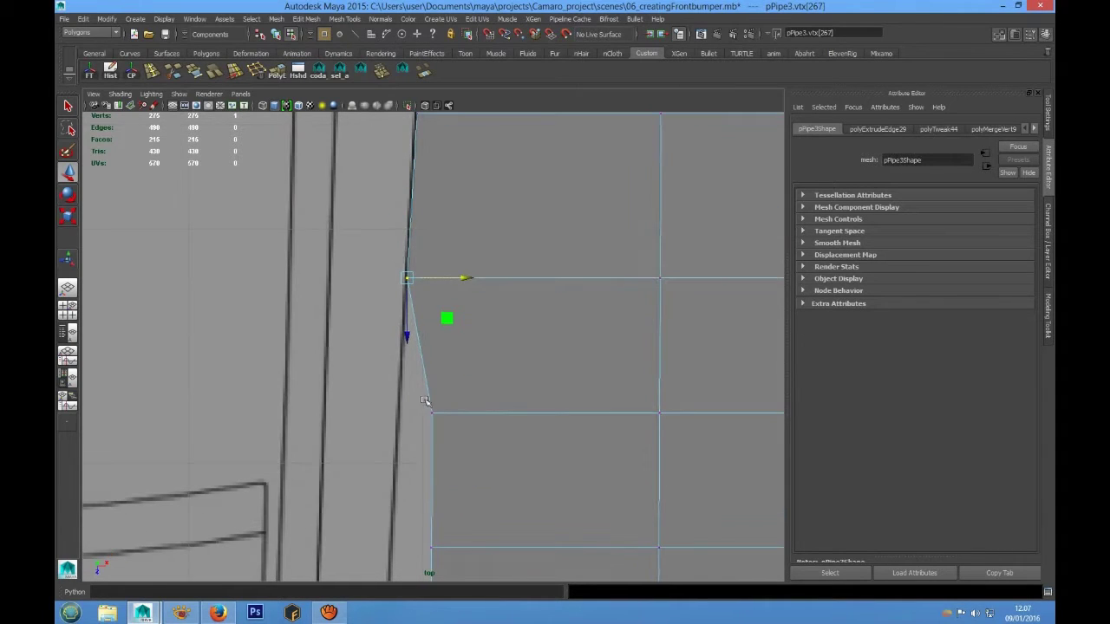
pyautogui.moveTo(422, 400); pyautogui.dragTo(462, 415)
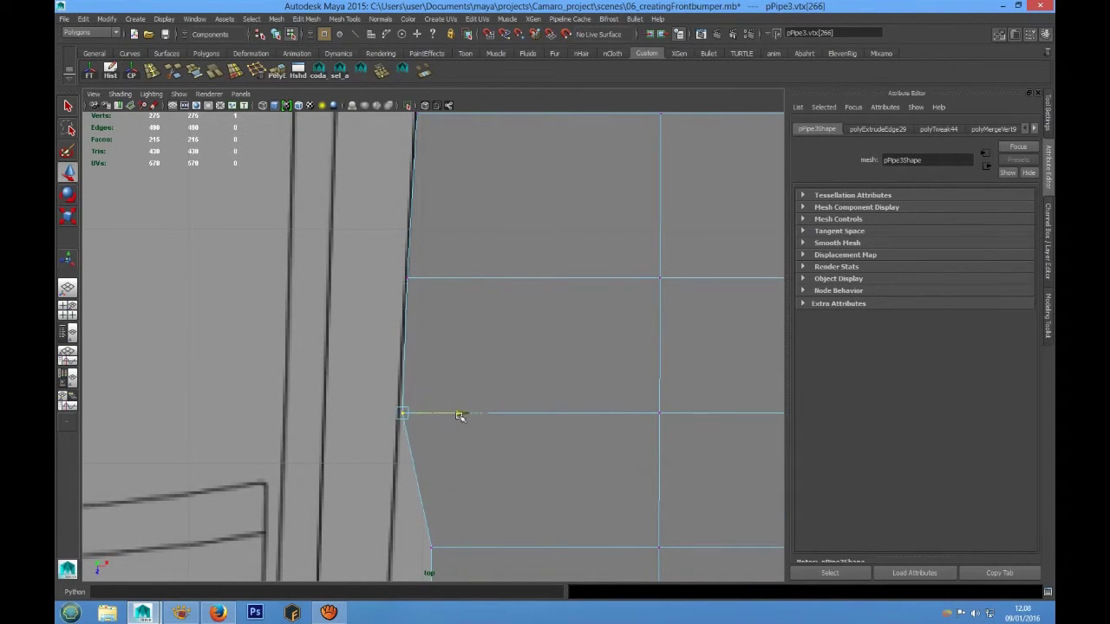
# Move the remaining inner border vertices toward the front sideways onto the raised section's slanted outer line, down to the strip's front corner
pyautogui.keyDown('alt'); pyautogui.moveTo(462, 500); pyautogui.dragTo(499, 341, button='middle'); pyautogui.keyUp('alt')
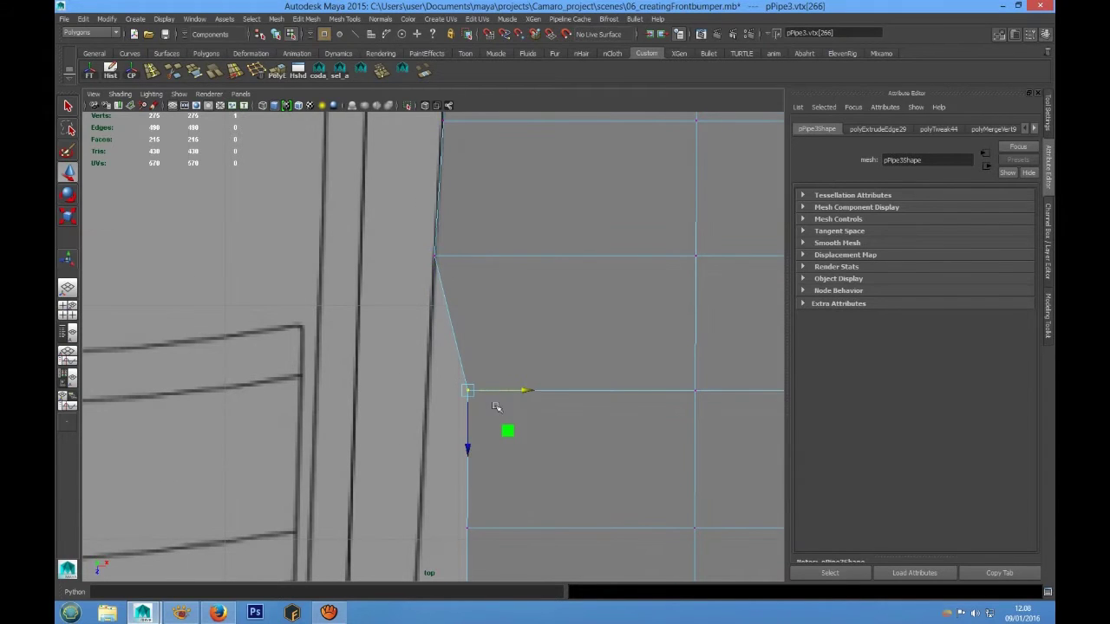
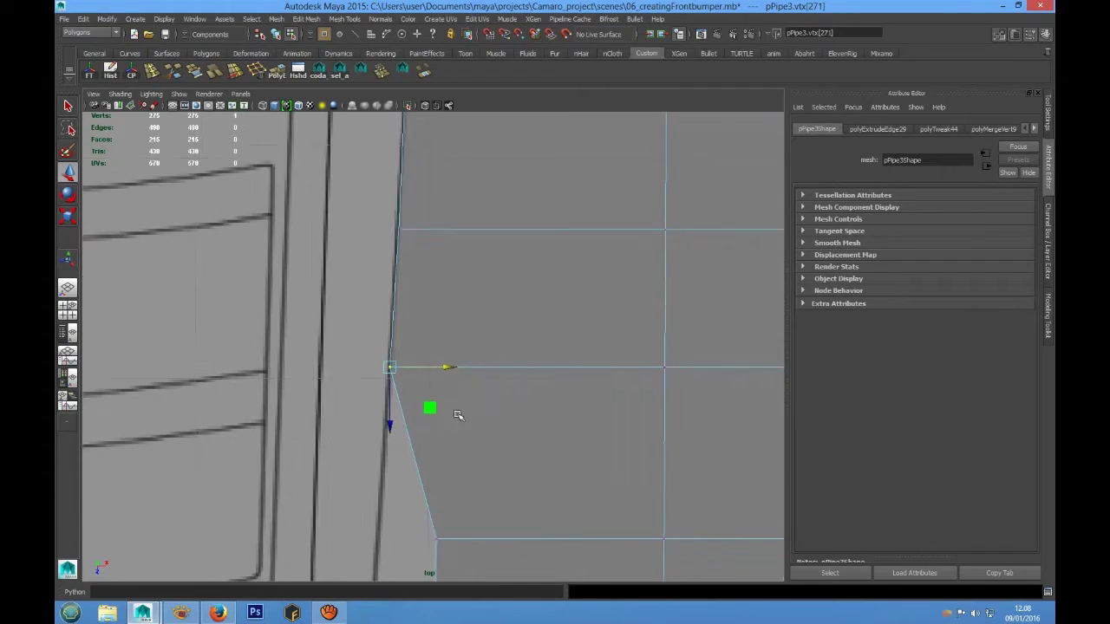
pyautogui.moveTo(432, 345); pyautogui.dragTo(445, 371)
pyautogui.keyDown('alt'); pyautogui.moveTo(436, 471); pyautogui.dragTo(436, 364, button='middle'); pyautogui.keyUp('alt')
pyautogui.moveTo(465, 404); pyautogui.dragTo(469, 471)
pyautogui.hotkey('ctrl', 'z')
pyautogui.moveTo(414, 407); pyautogui.dragTo(463, 454)
pyautogui.click(468, 436)
pyautogui.moveTo(426, 417)
pyautogui.mouseDown()
pyautogui.moveTo(468, 454)
pyautogui.moveTo(469, 435)
pyautogui.moveTo(431, 434)
pyautogui.mouseUp()
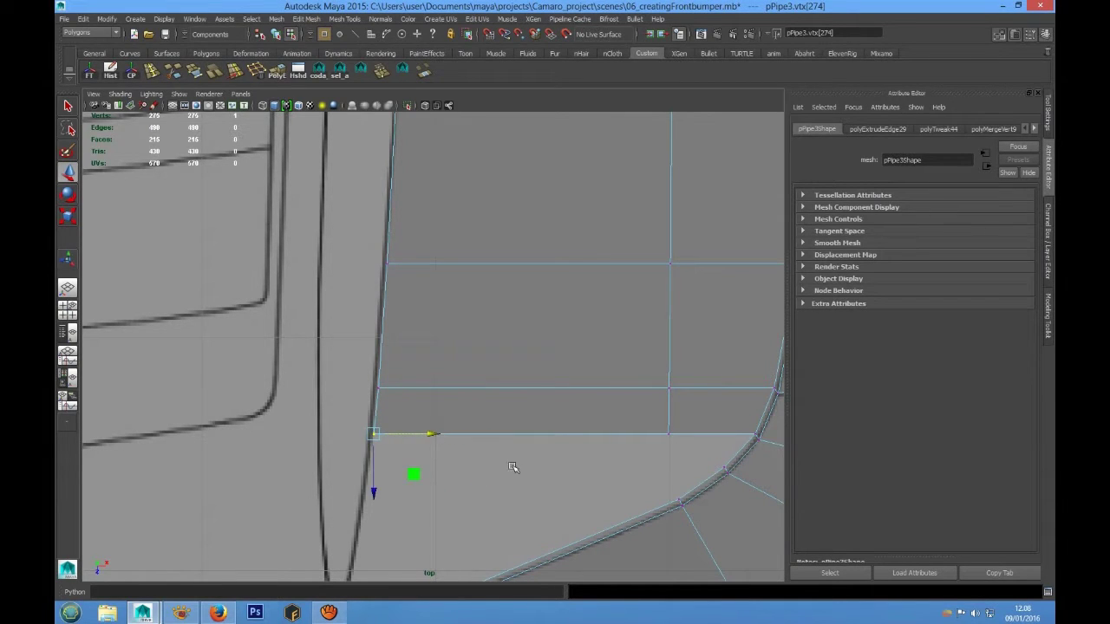
# Examine the open gap between the hood strip's front edge and the bumper lip in the top view, with the mesh in object mode
pyautogui.keyDown('alt'); pyautogui.moveTo(529, 470); pyautogui.dragTo(459, 282, button='middle'); pyautogui.keyUp('alt')
pyautogui.keyDown('alt'); pyautogui.moveTo(487, 336); pyautogui.dragTo(479, 363, button='middle'); pyautogui.keyUp('alt')
pyautogui.scroll(-5, 479, 365)
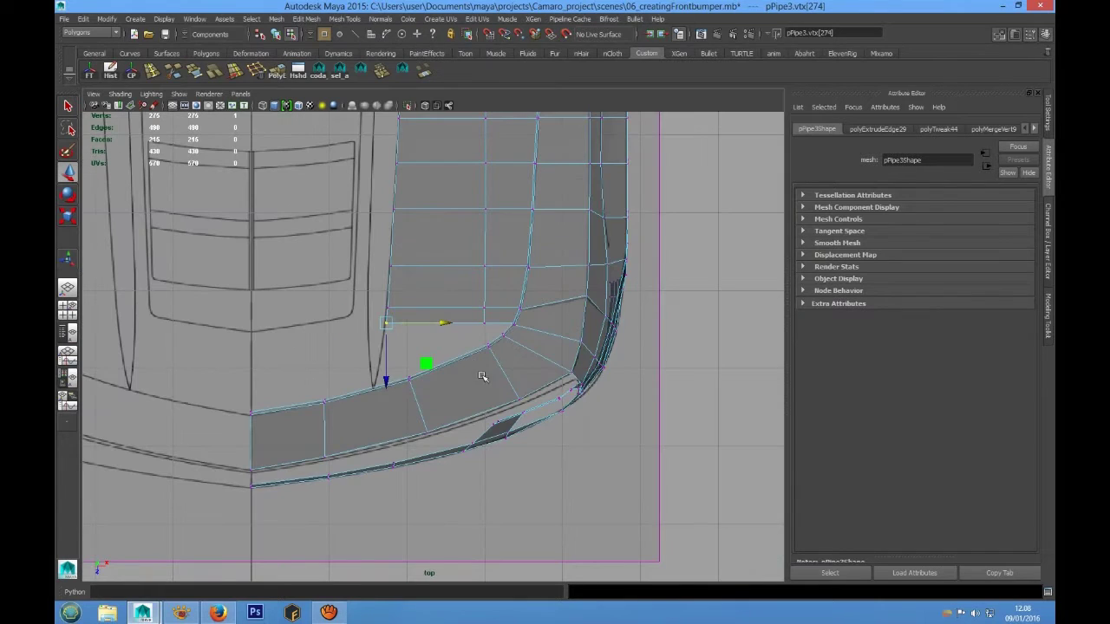
pyautogui.scroll(5, 494, 387)
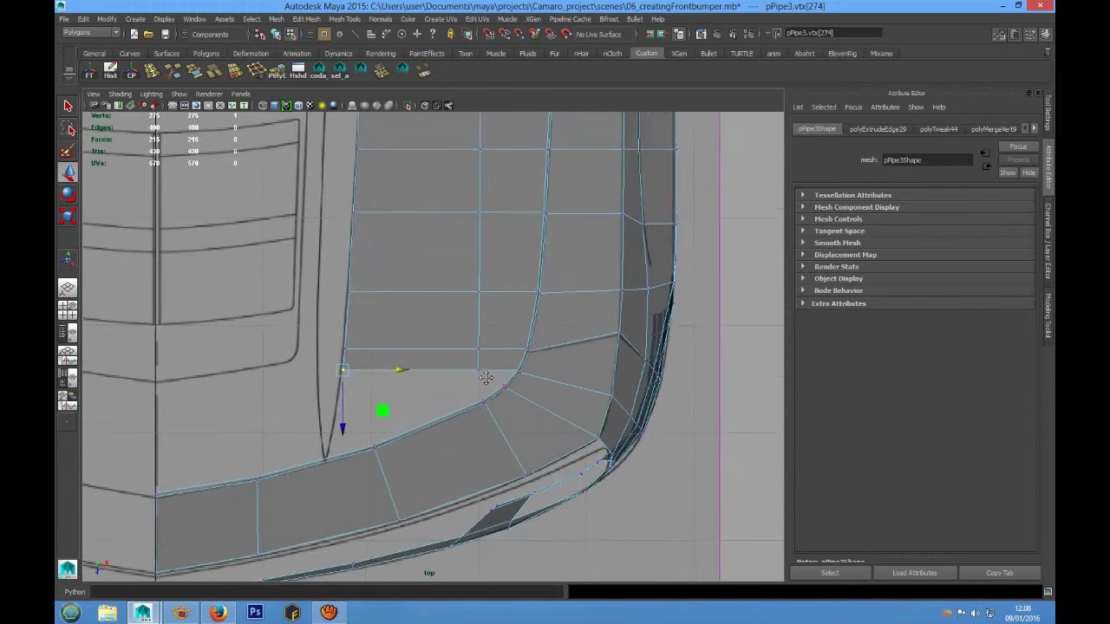
pyautogui.scroll(2, 478, 353)
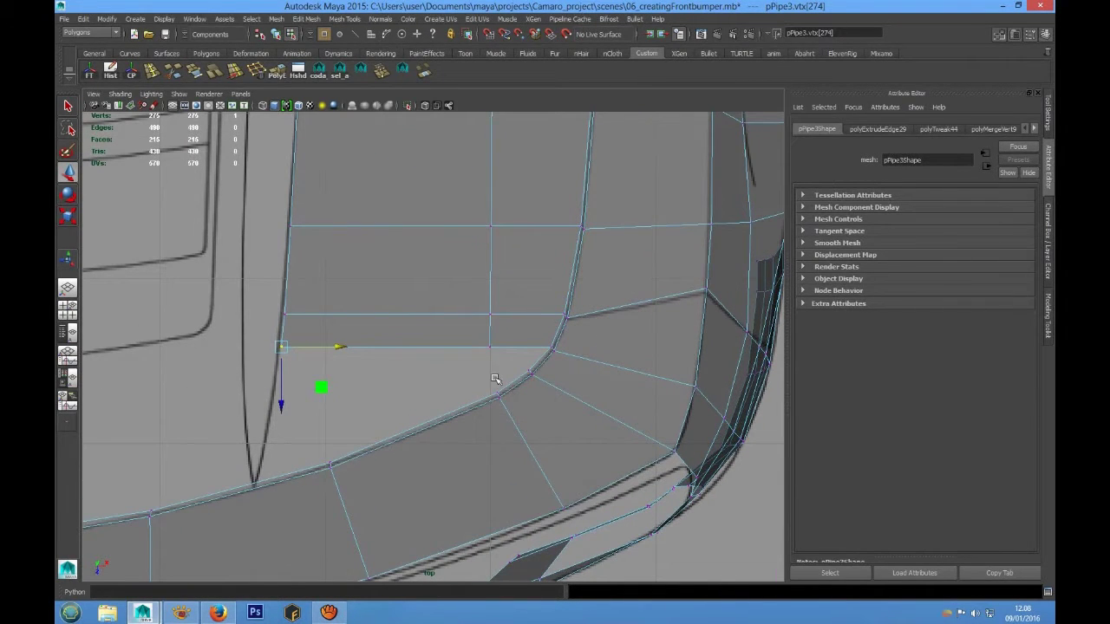
pyautogui.scroll(-4, 492, 367)
pyautogui.keyDown('alt'); pyautogui.moveTo(472, 318); pyautogui.dragTo(470, 366, button='middle'); pyautogui.keyUp('alt')
pyautogui.scroll(5, 479, 338)
pyautogui.keyDown('alt'); pyautogui.moveTo(484, 310); pyautogui.dragTo(483, 302, button='middle'); pyautogui.keyUp('alt')
pyautogui.moveTo(474, 277); pyautogui.dragTo(483, 264, button='right')
pyautogui.click(479, 281)
pyautogui.scroll(3, 471, 313)
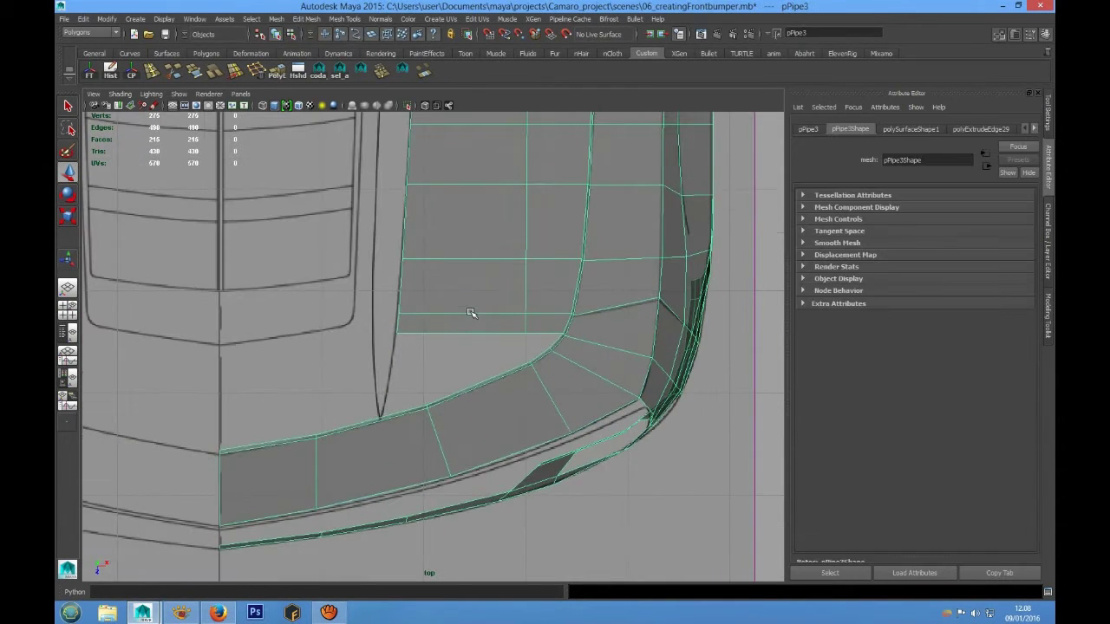
pyautogui.scroll(-7, 459, 305)
pyautogui.keyDown('alt'); pyautogui.moveTo(437, 279); pyautogui.dragTo(445, 318, button='middle'); pyautogui.keyUp('alt')
pyautogui.scroll(3, 446, 302)
# Select the hood strip's nine inner border vertices and raise them together toward the hood line in the side view
pyautogui.moveTo(443, 226); pyautogui.dragTo(409, 227, button='right')
pyautogui.moveTo(456, 400); pyautogui.dragTo(457, 402)
pyautogui.press('space')
pyautogui.press('space')
pyautogui.scroll(-5, 569, 359)
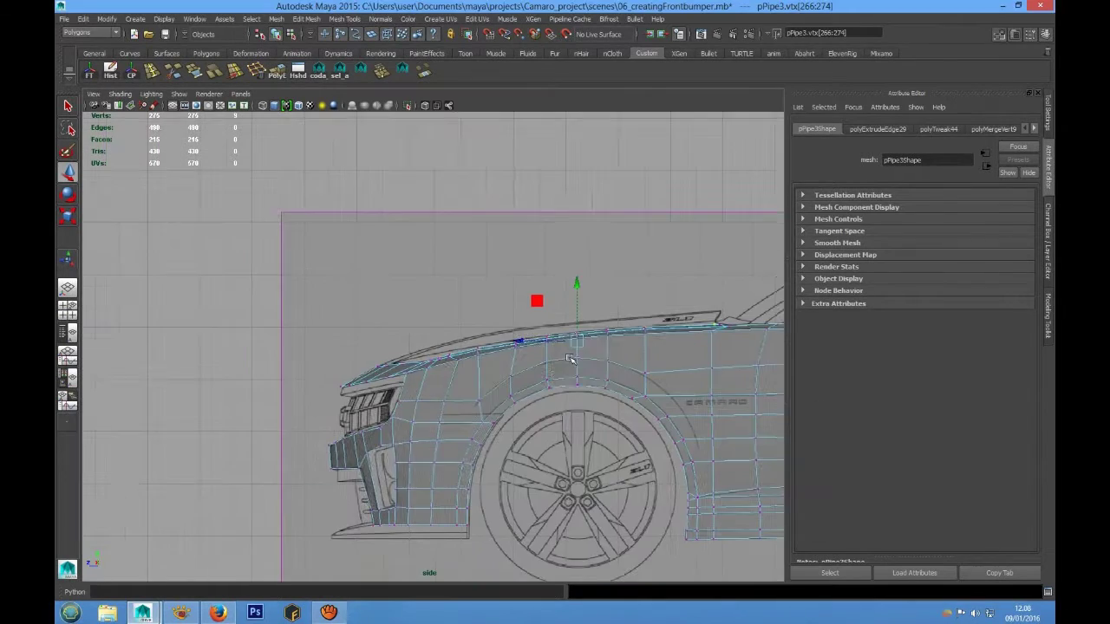
pyautogui.scroll(8, 569, 358)
pyautogui.scroll(-6, 644, 389)
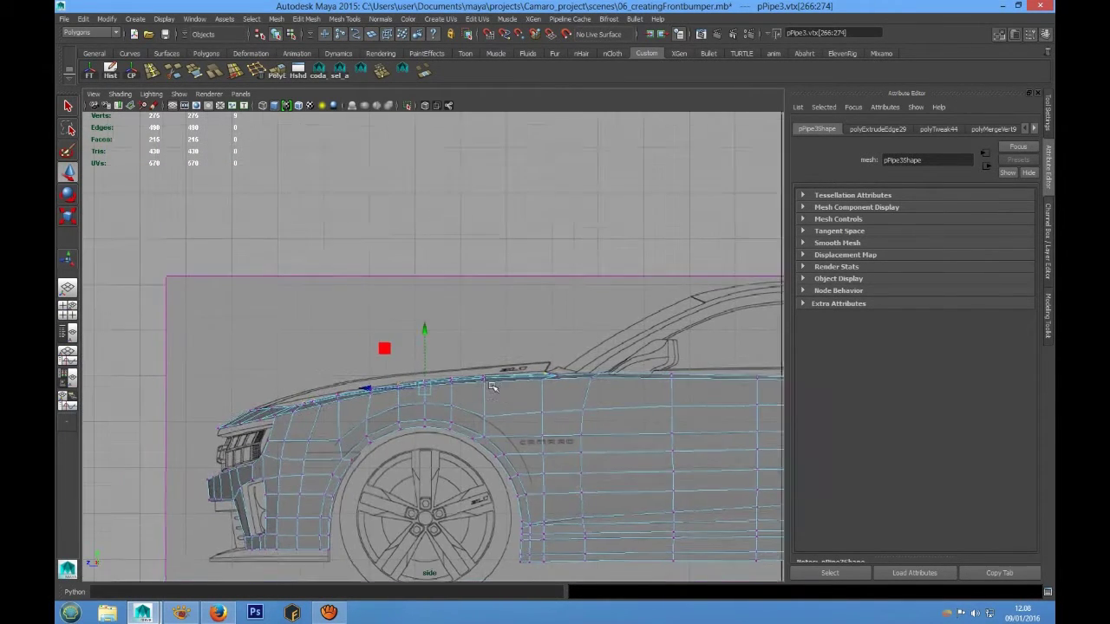
pyautogui.scroll(3, 439, 385)
pyautogui.moveTo(419, 365); pyautogui.dragTo(418, 362)
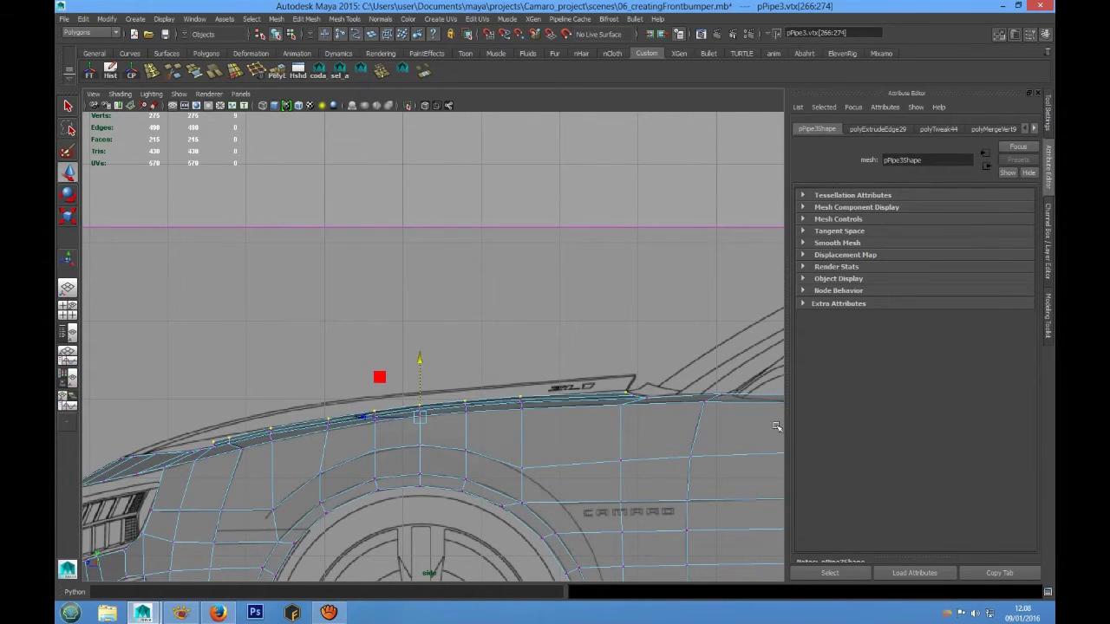
# Adjust the heights of the inner border's rear corner vertex and the vertex ahead of it to the side blueprint's hood line
pyautogui.scroll(5, 500, 367)
pyautogui.scroll(2, 558, 421)
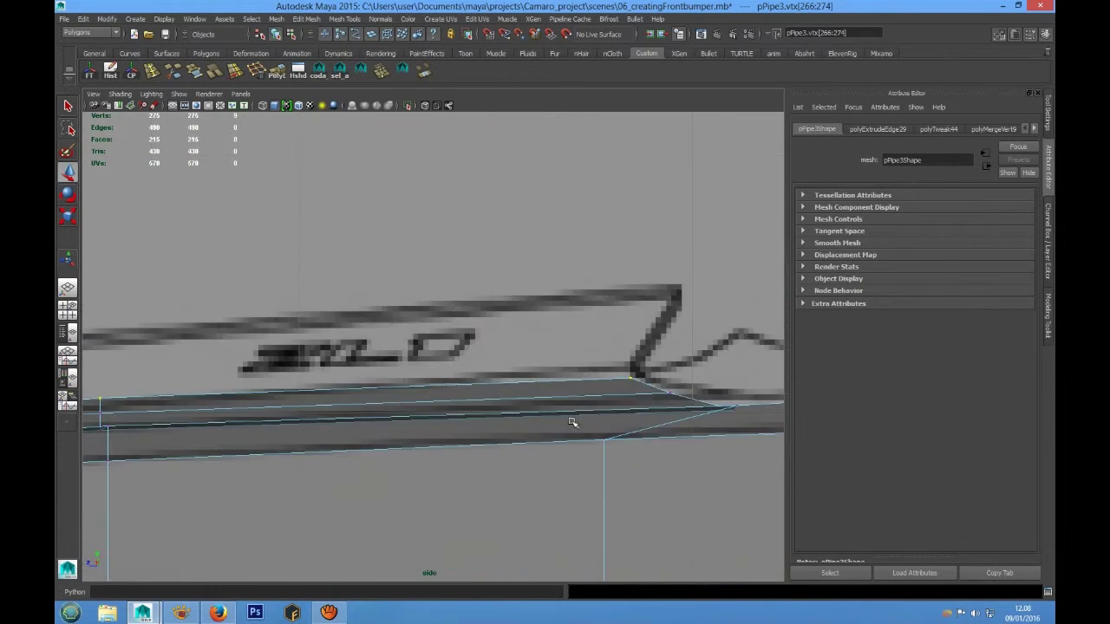
pyautogui.moveTo(632, 381); pyautogui.dragTo(675, 399)
pyautogui.moveTo(622, 351); pyautogui.dragTo(641, 385)
pyautogui.moveTo(632, 323); pyautogui.dragTo(631, 315)
pyautogui.keyDown('alt'); pyautogui.moveTo(356, 390); pyautogui.dragTo(714, 397, button='middle'); pyautogui.keyUp('alt')
pyautogui.click(464, 397)
pyautogui.moveTo(457, 348); pyautogui.dragTo(458, 352)
# Check the inner border vertices toward the front and raise the one behind the front corner onto the side blueprint's hood line
pyautogui.keyDown('alt'); pyautogui.moveTo(239, 409); pyautogui.dragTo(521, 390, button='middle'); pyautogui.keyUp('alt')
pyautogui.click(473, 407)
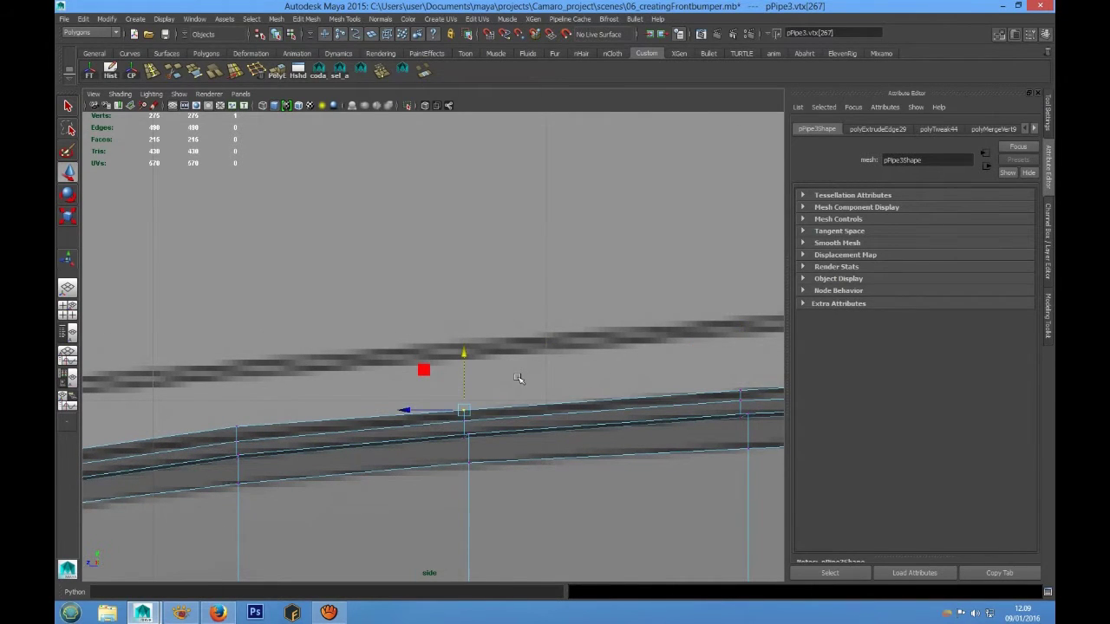
pyautogui.keyDown('alt'); pyautogui.moveTo(485, 409); pyautogui.dragTo(701, 361, button='middle'); pyautogui.keyUp('alt')
pyautogui.keyDown('alt'); pyautogui.moveTo(428, 403); pyautogui.dragTo(645, 384, button='middle'); pyautogui.keyUp('alt')
pyautogui.click(468, 366)
pyautogui.keyDown('alt'); pyautogui.moveTo(315, 408); pyautogui.dragTo(564, 380, button='middle'); pyautogui.keyUp('alt')
pyautogui.keyDown('alt'); pyautogui.moveTo(328, 409); pyautogui.dragTo(547, 376, button='middle'); pyautogui.keyUp('alt')
pyautogui.keyDown('alt'); pyautogui.moveTo(295, 420); pyautogui.dragTo(458, 390, button='middle'); pyautogui.keyUp('alt')
pyautogui.click(358, 398)
pyautogui.moveTo(355, 341); pyautogui.dragTo(355, 331)
# Raise the strip's front inner corner vertex toward the hood line in the side view
pyautogui.click(278, 419)
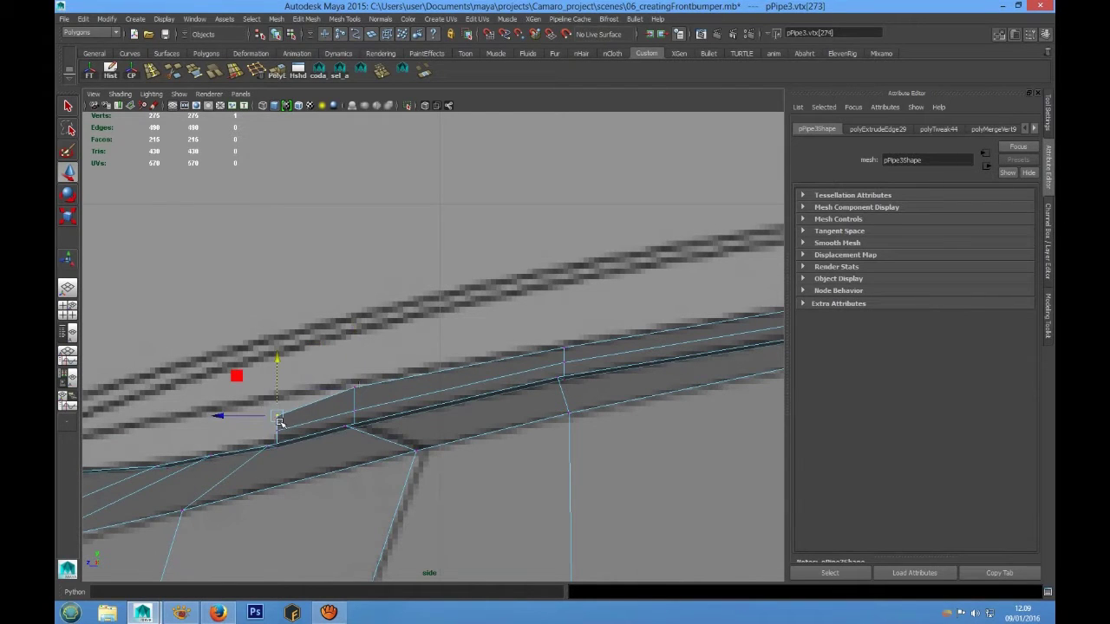
pyautogui.click(273, 361)
pyautogui.click(284, 416)
pyautogui.click(275, 354)
pyautogui.click(278, 419)
pyautogui.moveTo(278, 364); pyautogui.dragTo(277, 351)
# Return to the top view and examine the bumper lip ahead of the strip's front corner, with the mesh in object mode
pyautogui.scroll(-10, 425, 372)
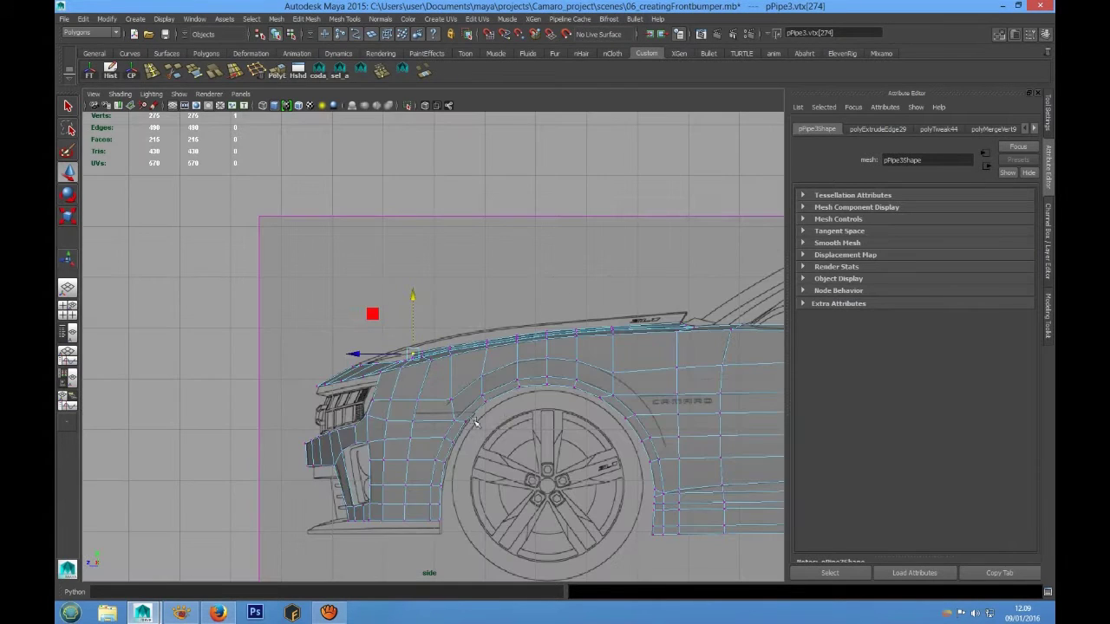
pyautogui.scroll(2, 565, 392)
pyautogui.keyDown('alt'); pyautogui.moveTo(494, 382); pyautogui.dragTo(482, 384, button='middle'); pyautogui.keyUp('alt')
pyautogui.press('space')
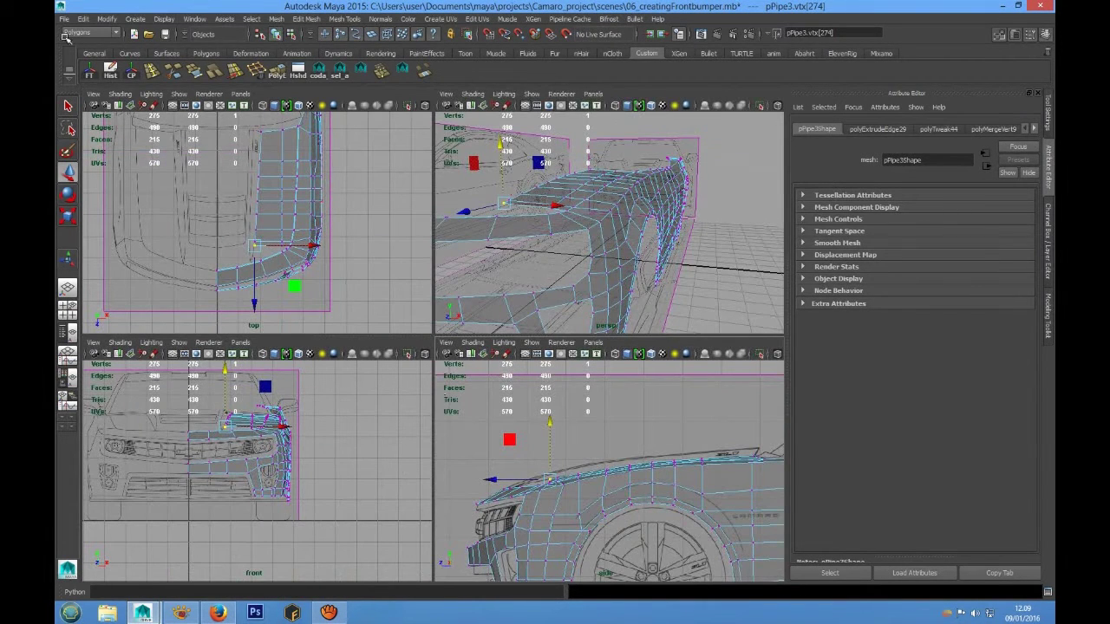
pyautogui.press('space')
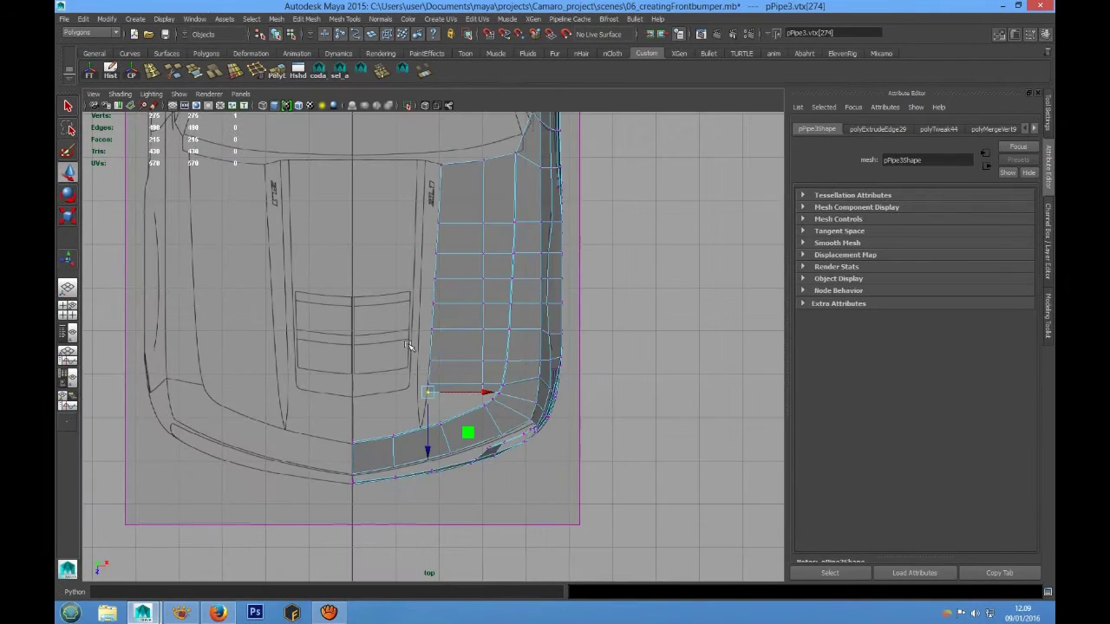
pyautogui.scroll(4, 434, 327)
pyautogui.keyDown('alt'); pyautogui.moveTo(435, 331); pyautogui.dragTo(439, 332, button='middle'); pyautogui.keyUp('alt')
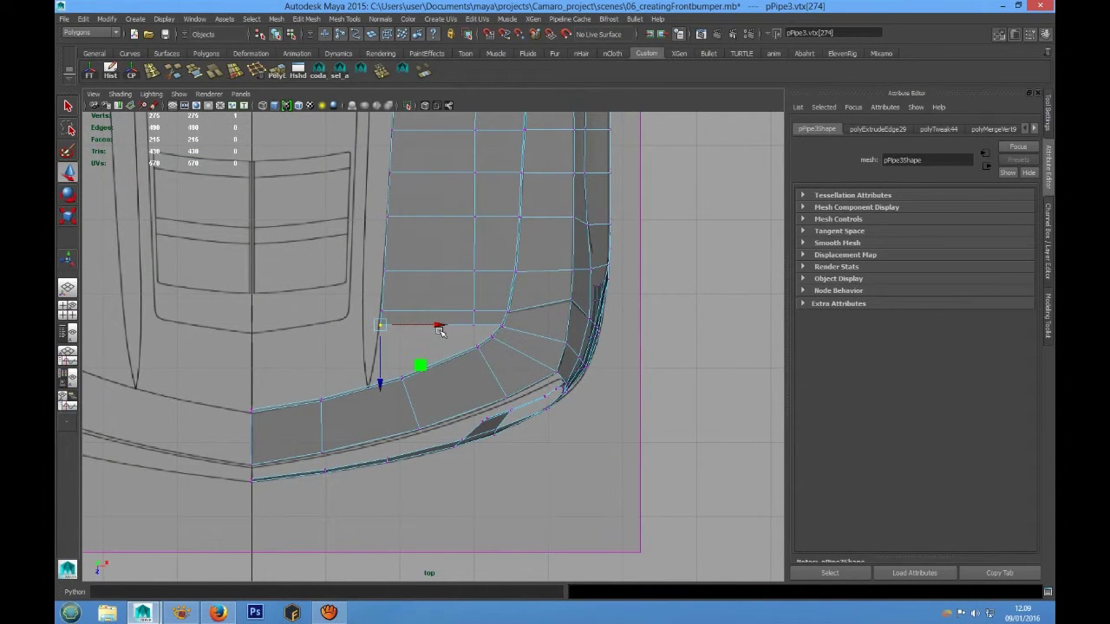
pyautogui.scroll(4, 441, 329)
pyautogui.rightClick(450, 332)
pyautogui.moveTo(450, 333); pyautogui.dragTo(497, 320, button='right')
pyautogui.click(473, 324)
pyautogui.scroll(2, 451, 330)
pyautogui.keyDown('alt'); pyautogui.moveTo(451, 329); pyautogui.dragTo(522, 313, button='middle'); pyautogui.keyUp('alt')
pyautogui.scroll(1, 511, 334)
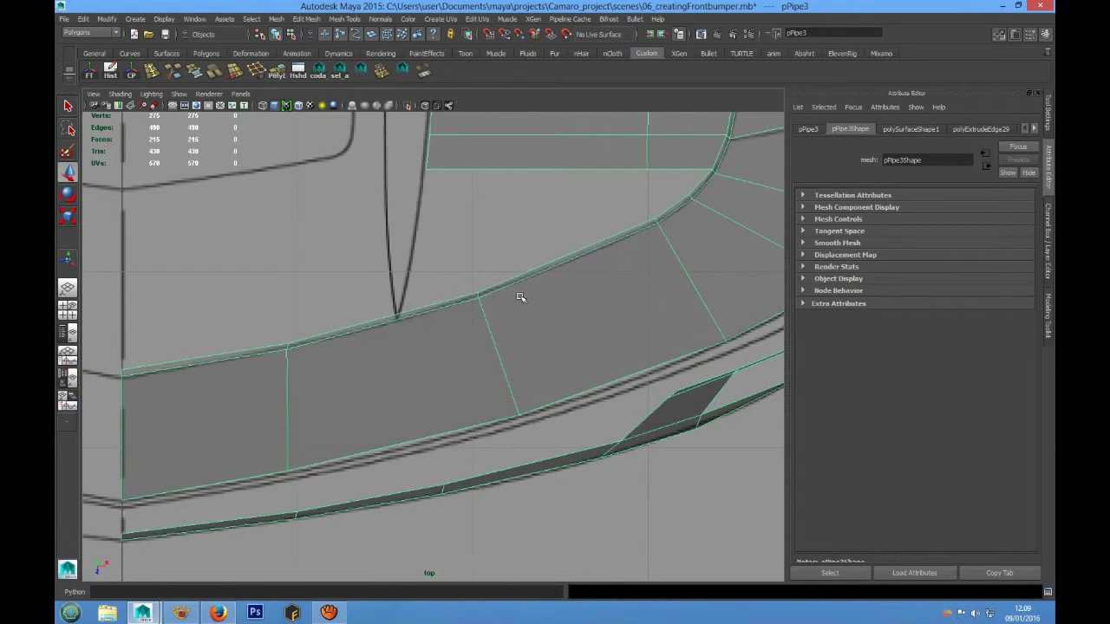
pyautogui.keyDown('shift'); pyautogui.moveTo(520, 297); pyautogui.dragTo(468, 299, button='right'); pyautogui.keyUp('shift')
pyautogui.keyDown('alt'); pyautogui.moveTo(566, 283); pyautogui.dragTo(489, 300, button='middle'); pyautogui.keyUp('alt')
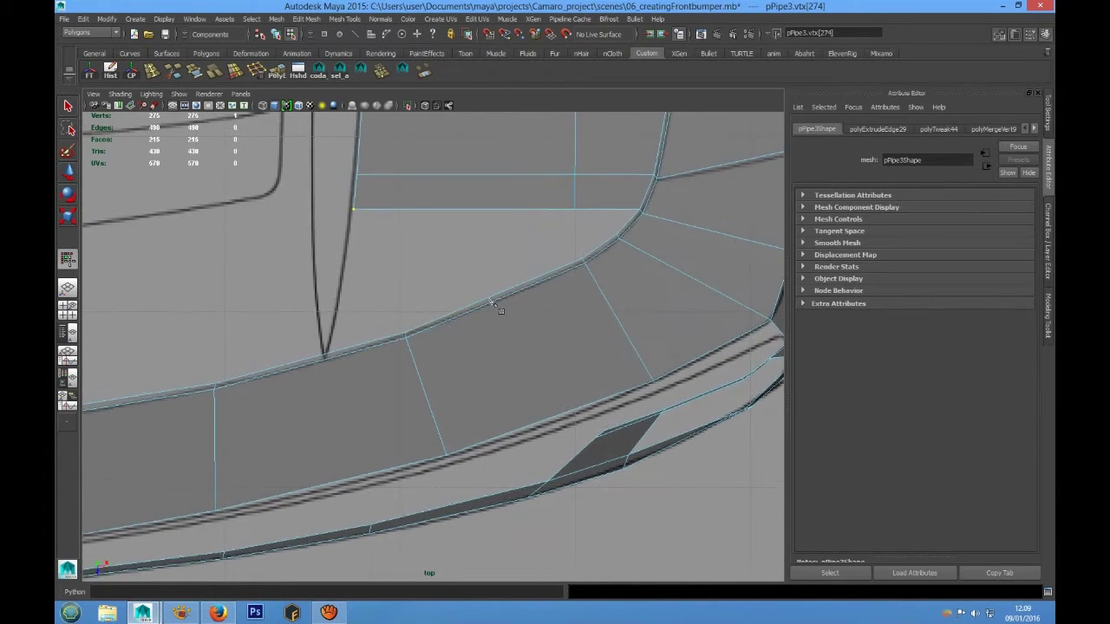
pyautogui.click(69, 109)
pyautogui.keyDown('alt'); pyautogui.moveTo(591, 328); pyautogui.dragTo(546, 333, button='middle'); pyautogui.keyUp('alt')
pyautogui.moveTo(546, 332); pyautogui.dragTo(563, 316, button='right')
pyautogui.click(476, 300)
pyautogui.scroll(-5, 474, 302)
pyautogui.keyDown('alt'); pyautogui.moveTo(471, 302); pyautogui.dragTo(467, 336, button='middle'); pyautogui.keyUp('alt')
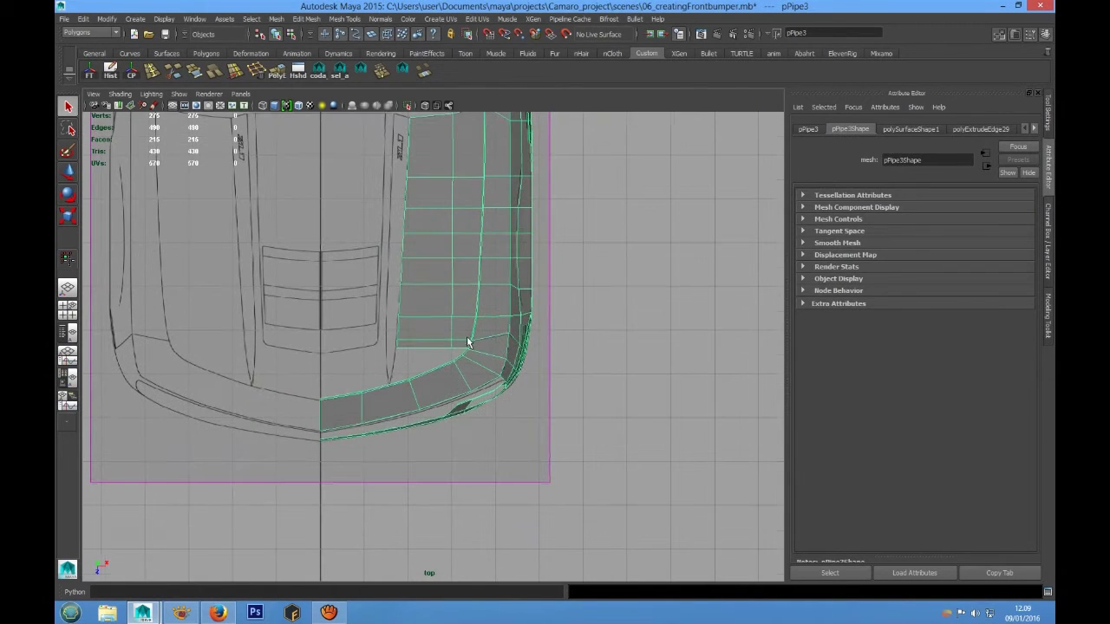
# Insert an edge loop across the middle of the bumper lip segment just outboard of the raised section's pointed tip
pyautogui.click(154, 71)
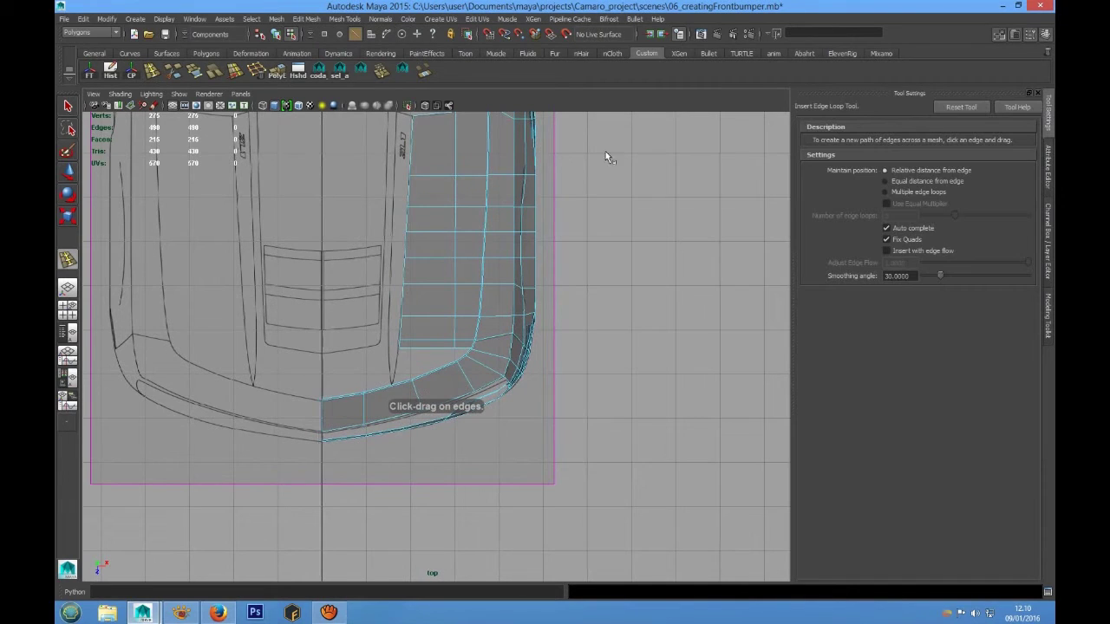
pyautogui.scroll(3, 428, 288)
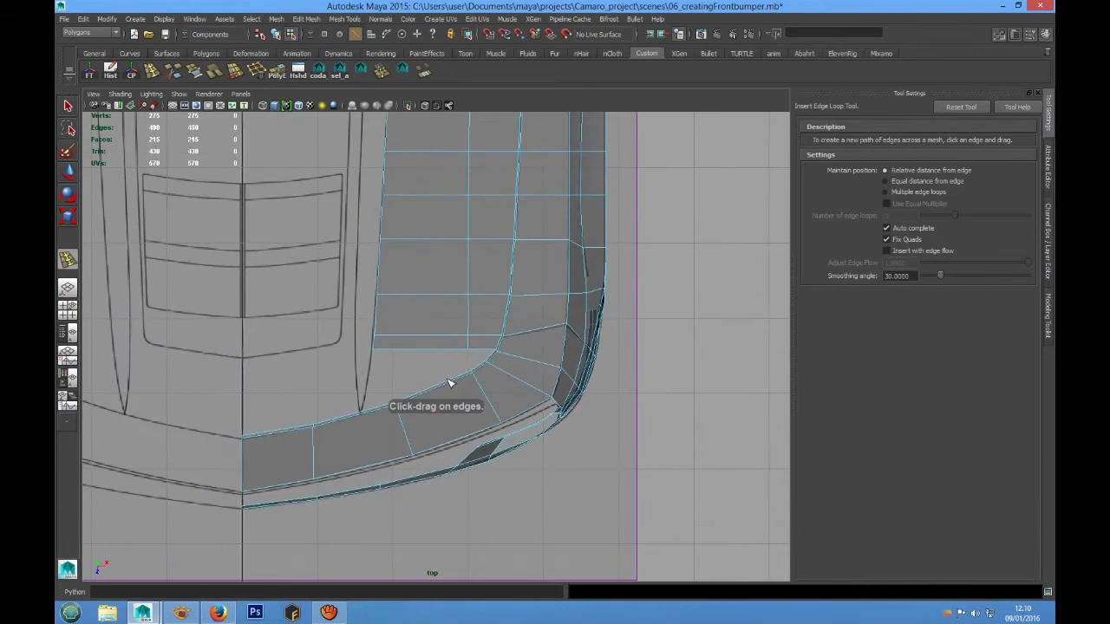
pyautogui.scroll(4, 450, 383)
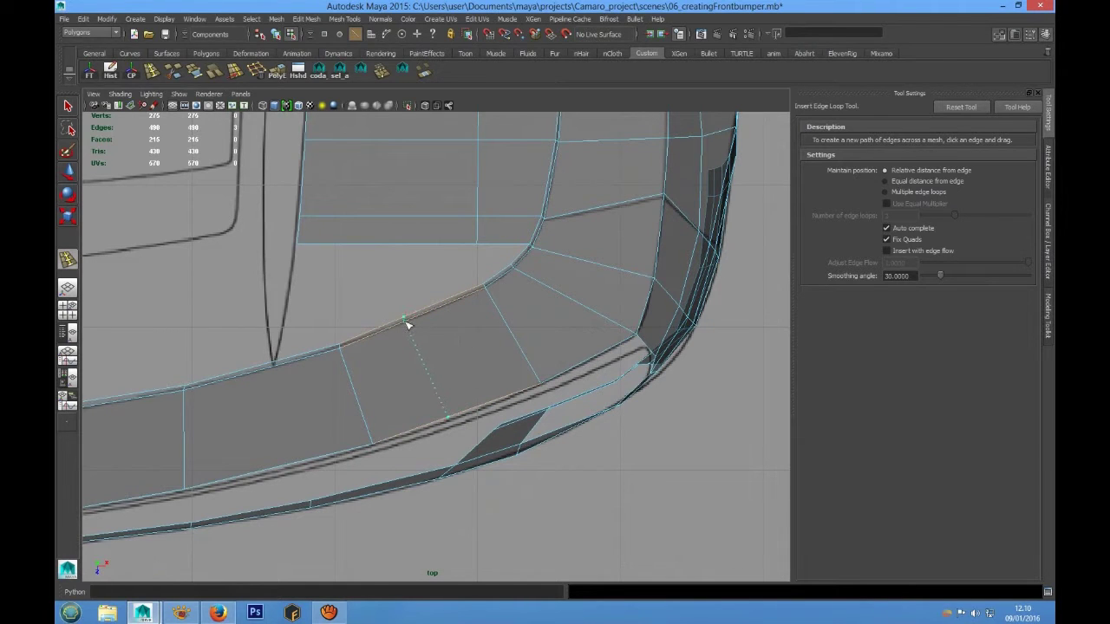
pyautogui.click(405, 321)
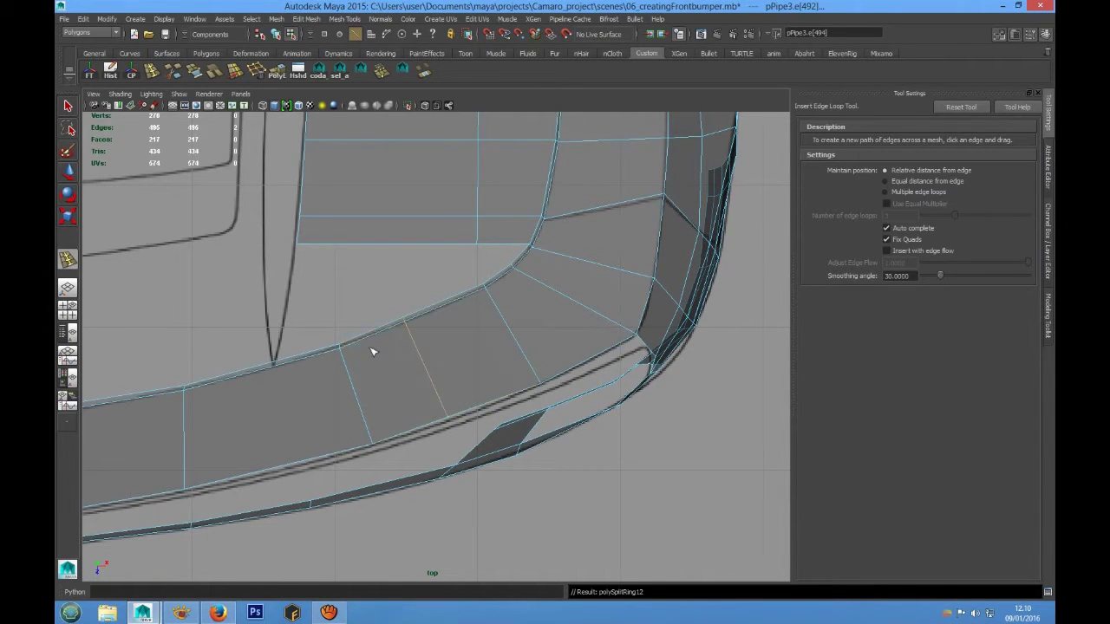
# Shift the lip's cross edge beside the raised section inward, placing its rear end on the tip of the blueprint line
pyautogui.keyDown('alt'); pyautogui.moveTo(372, 349); pyautogui.dragTo(425, 329, button='middle'); pyautogui.keyUp('alt')
pyautogui.press('w')
pyautogui.scroll(3, 402, 345)
pyautogui.moveTo(400, 299); pyautogui.dragTo(363, 302, button='right')
pyautogui.keyDown('alt'); pyautogui.moveTo(363, 302); pyautogui.dragTo(468, 320, button='middle'); pyautogui.keyUp('alt')
pyautogui.click(410, 322)
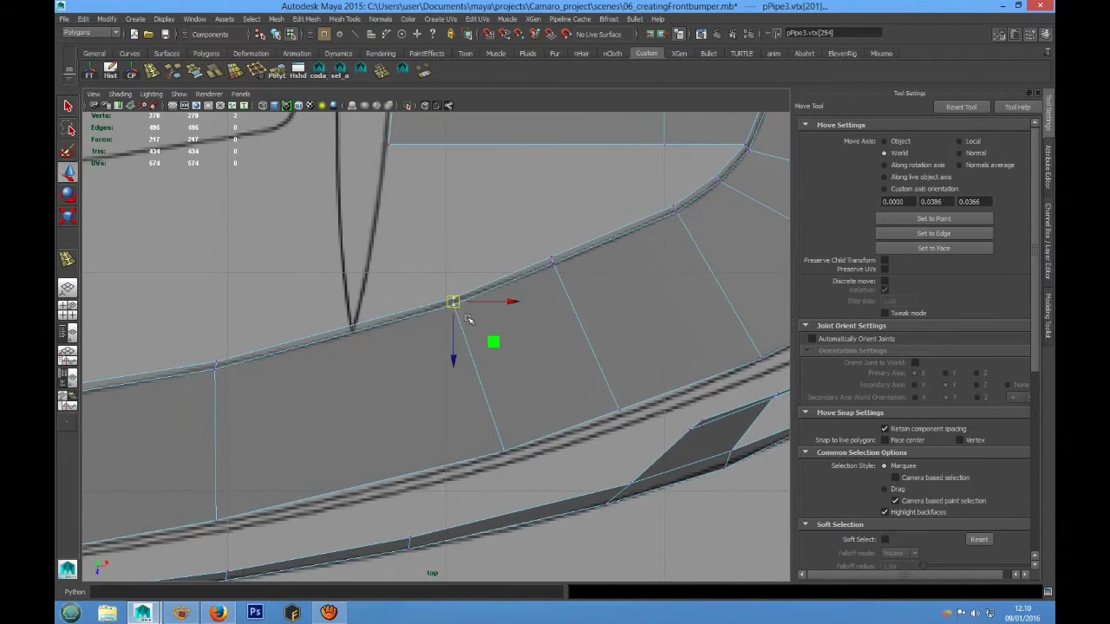
pyautogui.moveTo(455, 303); pyautogui.dragTo(360, 332)
pyautogui.keyDown('alt'); pyautogui.moveTo(473, 389); pyautogui.dragTo(471, 336, button='middle'); pyautogui.keyUp('alt')
pyautogui.moveTo(472, 362); pyautogui.dragTo(403, 428)
# Slide both ends of the newly inserted lip edge inward along the lip to even out the spacing, and return to object mode
pyautogui.keyDown('alt'); pyautogui.moveTo(534, 221); pyautogui.dragTo(462, 346, button='middle'); pyautogui.keyUp('alt')
pyautogui.moveTo(465, 297); pyautogui.dragTo(511, 378)
pyautogui.moveTo(477, 333); pyautogui.dragTo(445, 347)
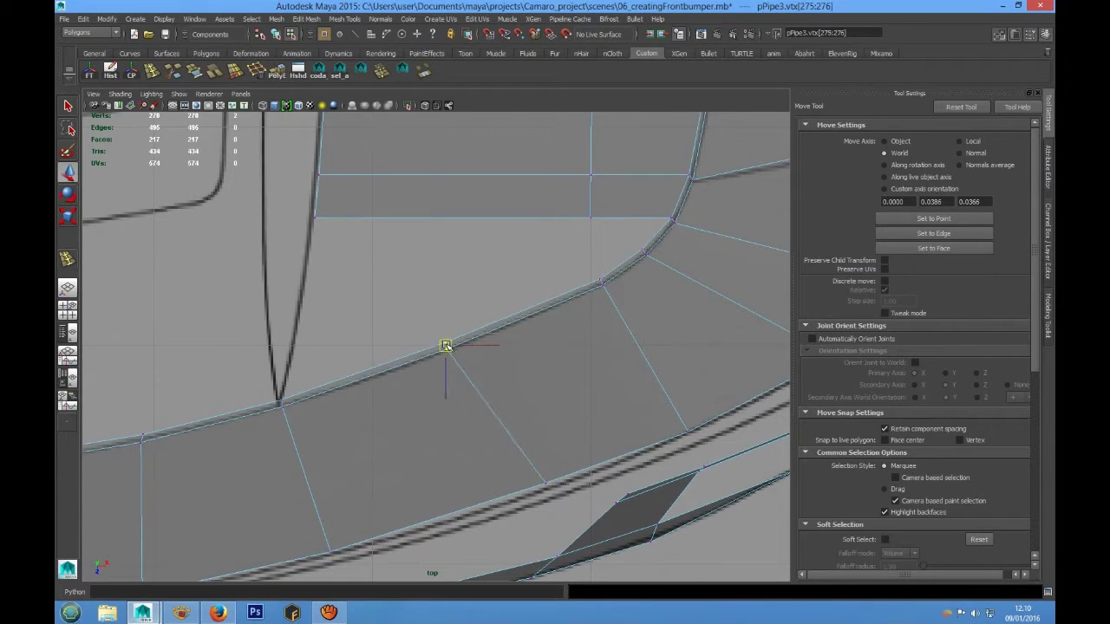
pyautogui.keyDown('alt'); pyautogui.moveTo(522, 411); pyautogui.dragTo(513, 329, button='middle'); pyautogui.keyUp('alt')
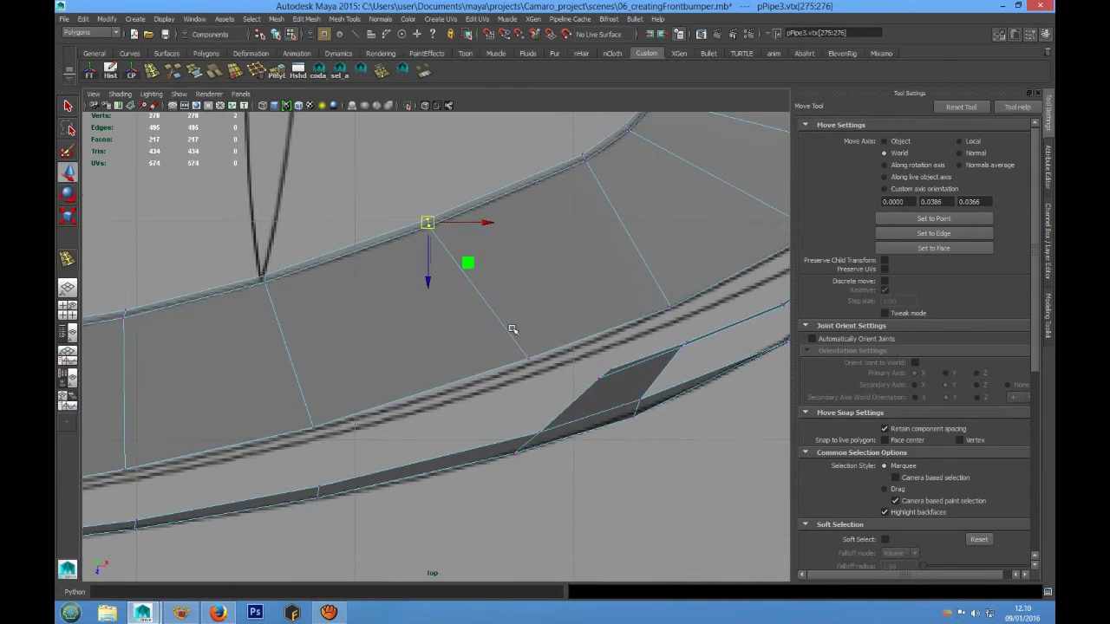
pyautogui.click(527, 359)
pyautogui.moveTo(526, 359); pyautogui.dragTo(493, 372)
pyautogui.keyDown('alt'); pyautogui.moveTo(520, 226); pyautogui.dragTo(496, 392, button='middle'); pyautogui.keyUp('alt')
pyautogui.moveTo(466, 251); pyautogui.dragTo(484, 232, button='right')
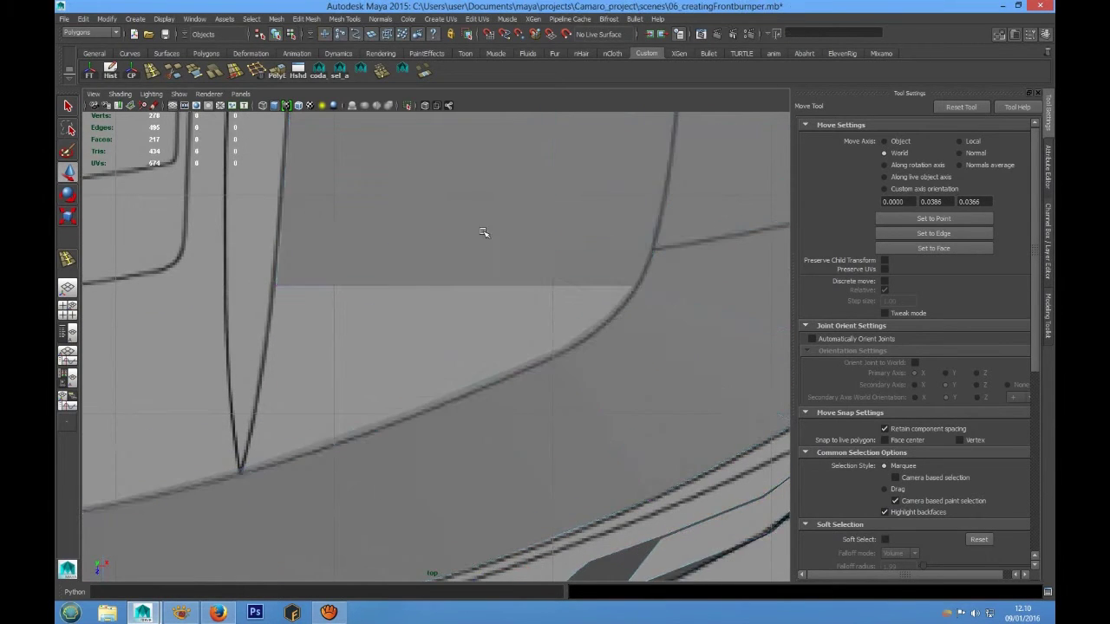
pyautogui.click(482, 233)
# Insert a lengthwise edge loop through the middle of the hood's inner strip, from its rear edge to its front edge
pyautogui.scroll(-9, 444, 249)
pyautogui.scroll(3, 450, 338)
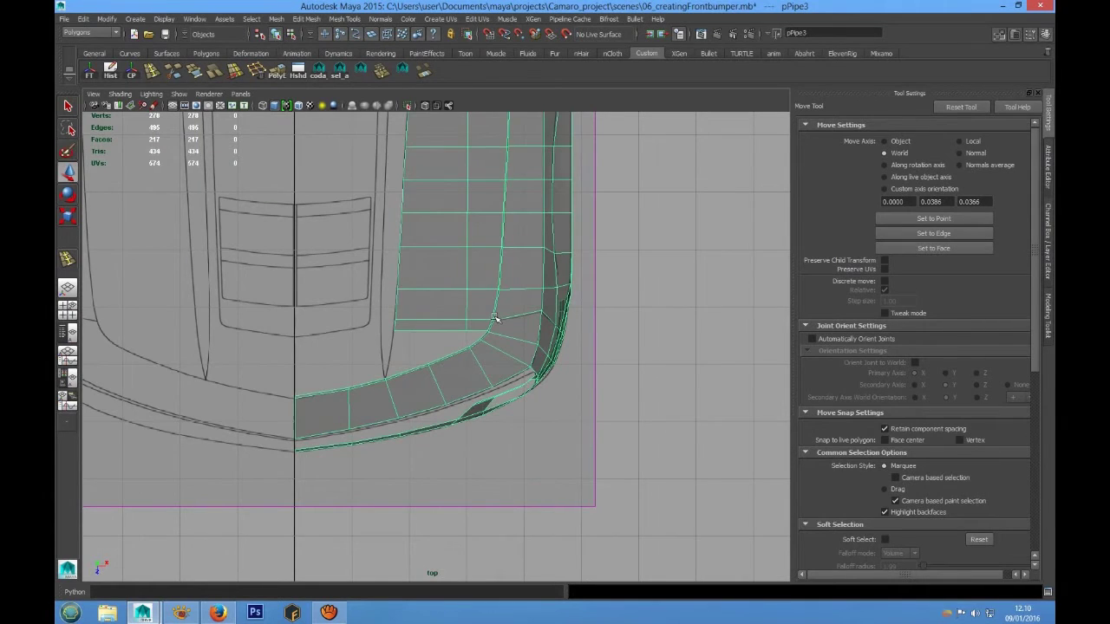
pyautogui.scroll(5, 496, 319)
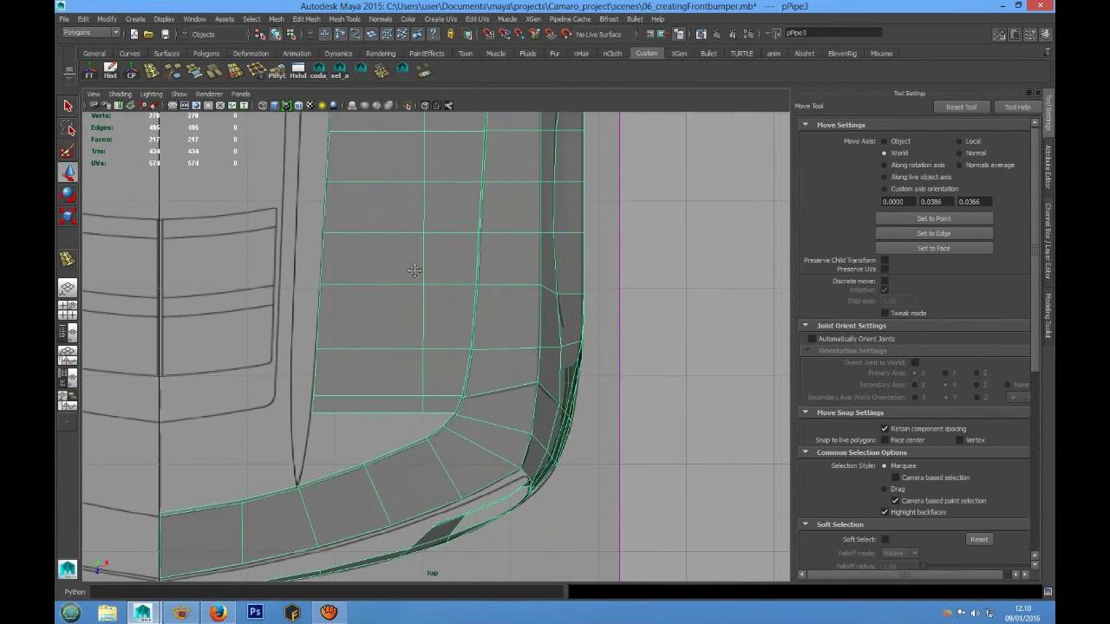
pyautogui.scroll(-3, 427, 293)
pyautogui.keyDown('alt'); pyautogui.moveTo(431, 300); pyautogui.dragTo(439, 354, button='middle'); pyautogui.keyUp('alt')
pyautogui.scroll(2, 437, 331)
pyautogui.keyDown('alt'); pyautogui.moveTo(433, 300); pyautogui.dragTo(481, 307, button='middle'); pyautogui.keyUp('alt')
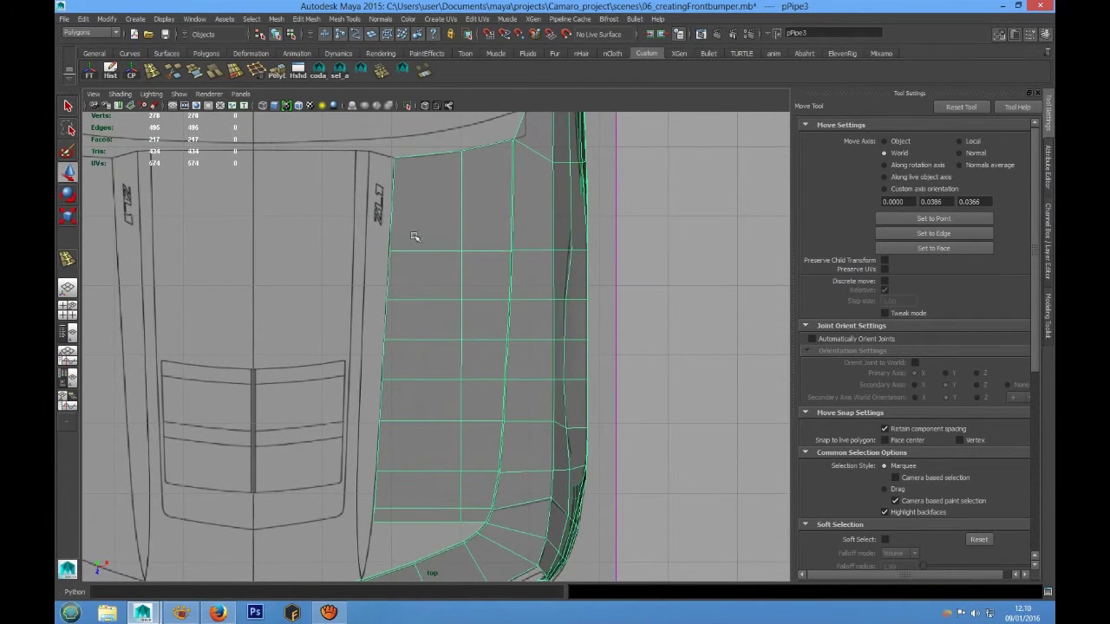
pyautogui.click(67, 258)
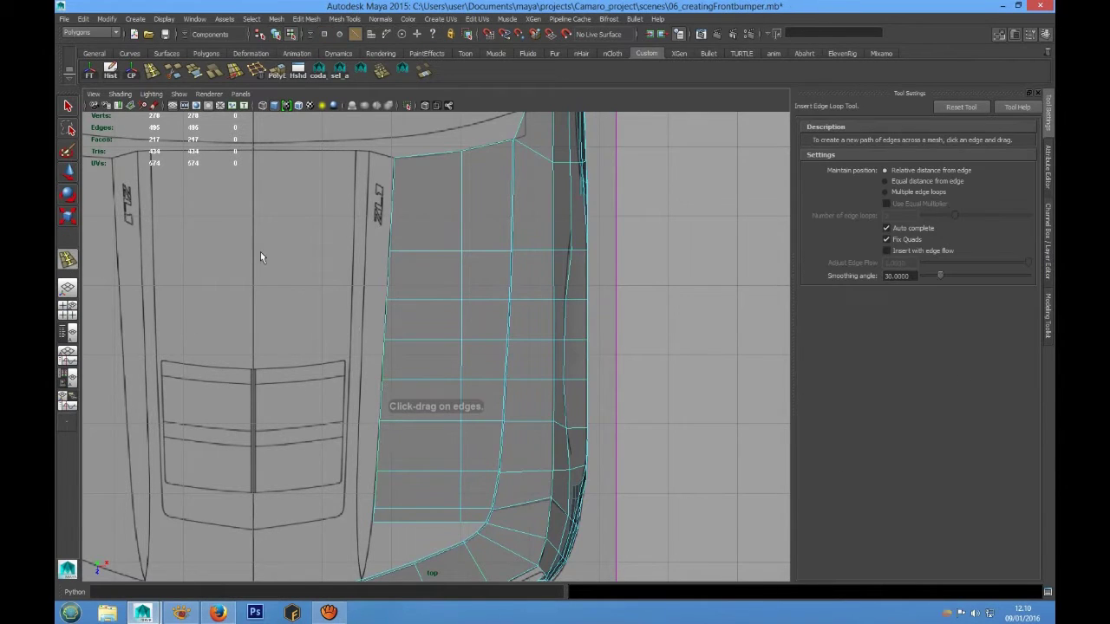
pyautogui.click(428, 253)
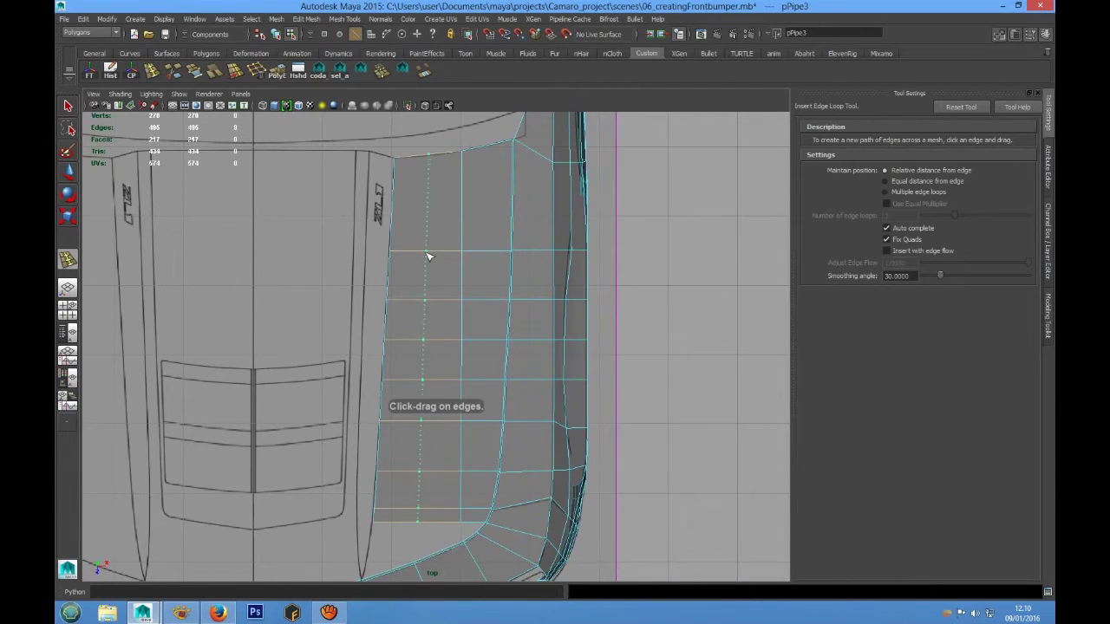
pyautogui.moveTo(424, 256); pyautogui.dragTo(425, 255)
# Move the new loop's rear end vertex slightly forward onto the blueprint's rear hood line near the ZL1 badge
pyautogui.scroll(4, 440, 266)
pyautogui.moveTo(444, 262); pyautogui.dragTo(418, 266, button='right')
pyautogui.press('w')
pyautogui.scroll(5, 445, 230)
pyautogui.keyDown('alt'); pyautogui.moveTo(443, 230); pyautogui.dragTo(447, 398, button='middle'); pyautogui.keyUp('alt')
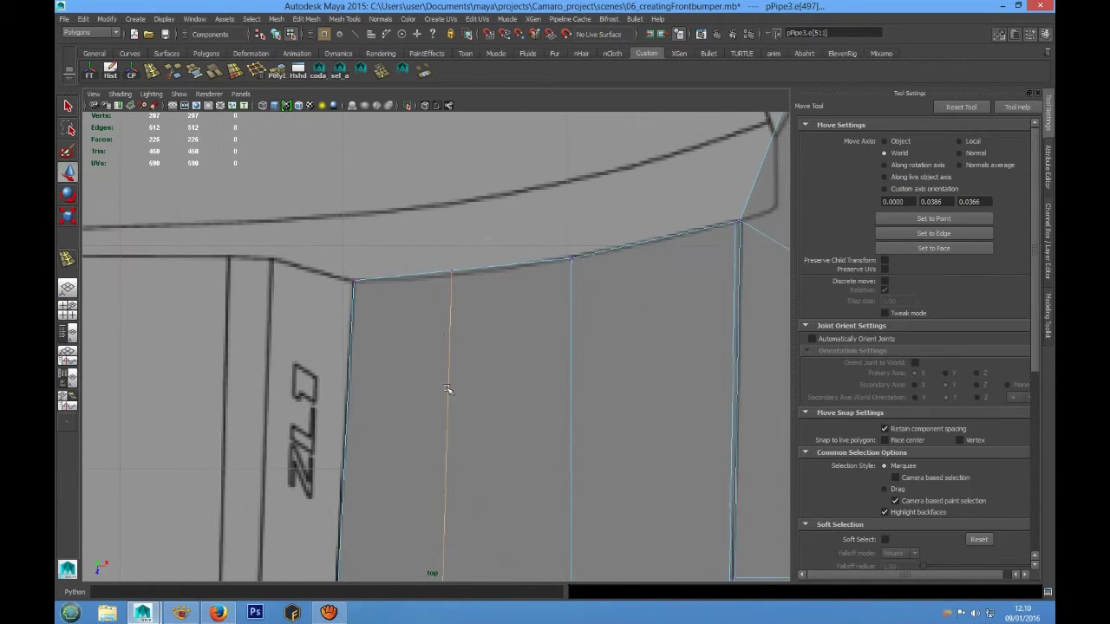
pyautogui.moveTo(461, 281); pyautogui.dragTo(463, 285)
pyautogui.moveTo(450, 326); pyautogui.dragTo(450, 329)
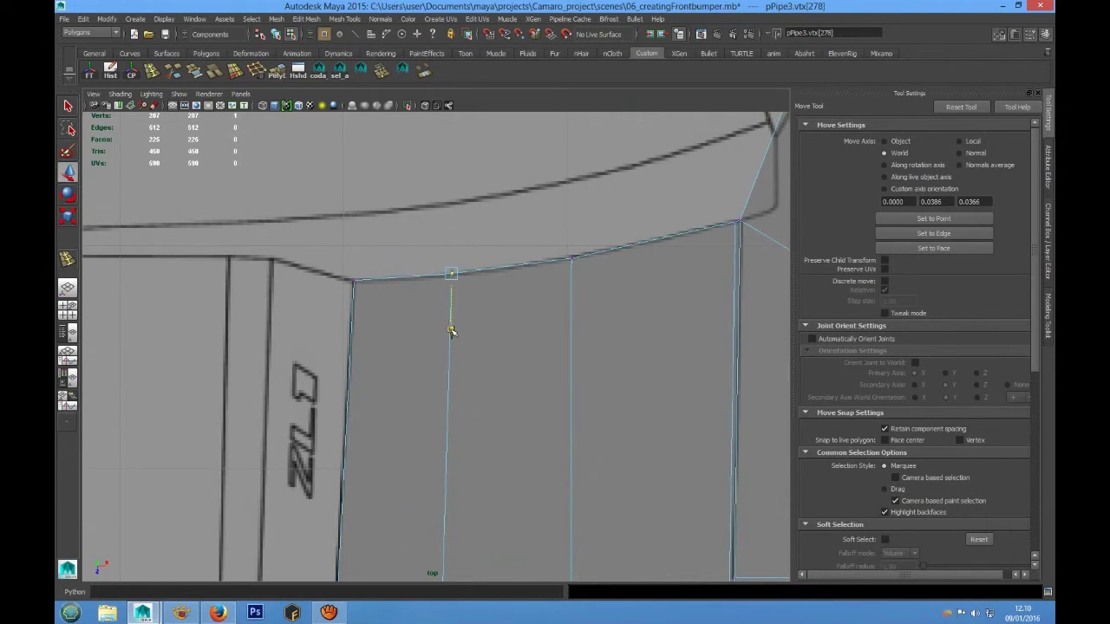
# Examine the new lengthwise loop down to the strip's front edge and the hood's shape in the perspective view
pyautogui.keyDown('alt'); pyautogui.moveTo(489, 482); pyautogui.dragTo(488, 188, button='middle'); pyautogui.keyUp('alt')
pyautogui.keyDown('alt'); pyautogui.moveTo(507, 538); pyautogui.dragTo(488, 210, button='middle'); pyautogui.keyUp('alt')
pyautogui.keyDown('alt'); pyautogui.moveTo(468, 436); pyautogui.dragTo(490, 130, button='middle'); pyautogui.keyUp('alt')
pyautogui.scroll(-5, 479, 347)
pyautogui.scroll(4, 482, 334)
pyautogui.press('space')
pyautogui.press('space')
pyautogui.keyDown('alt'); pyautogui.moveTo(617, 202); pyautogui.dragTo(504, 258); pyautogui.keyUp('alt')
# Return to the top view in object mode and inspect how the strip's front edge lines up with the bumper lip's cross edges
pyautogui.press('space')
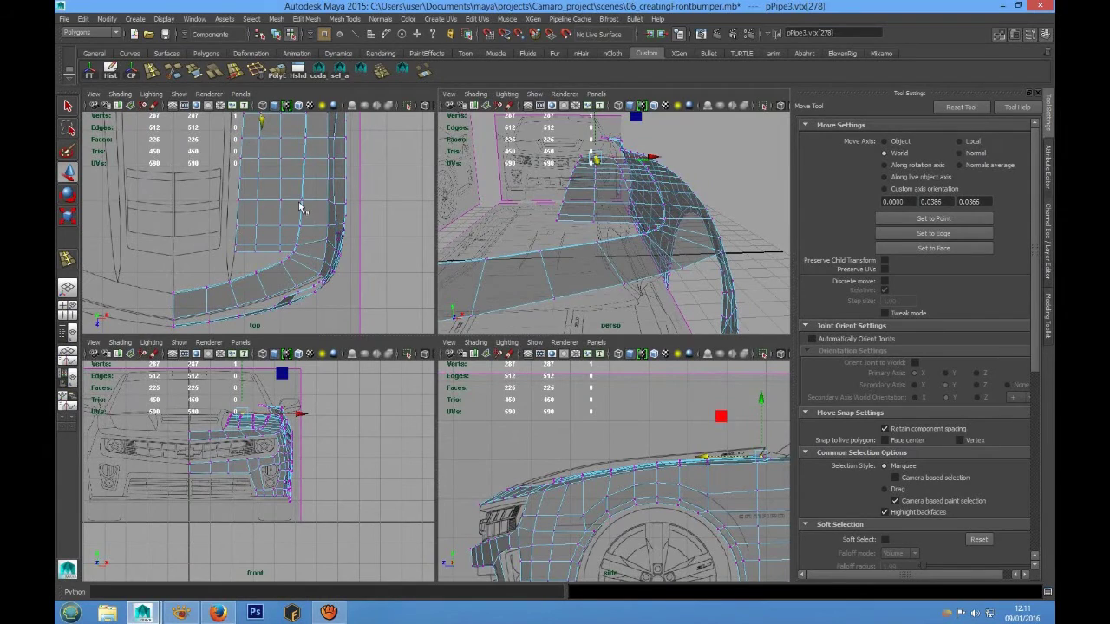
pyautogui.press('space')
pyautogui.scroll(2, 424, 303)
pyautogui.keyDown('alt'); pyautogui.moveTo(424, 293); pyautogui.dragTo(421, 265, button='middle'); pyautogui.keyUp('alt')
pyautogui.moveTo(449, 225); pyautogui.dragTo(481, 209, button='right')
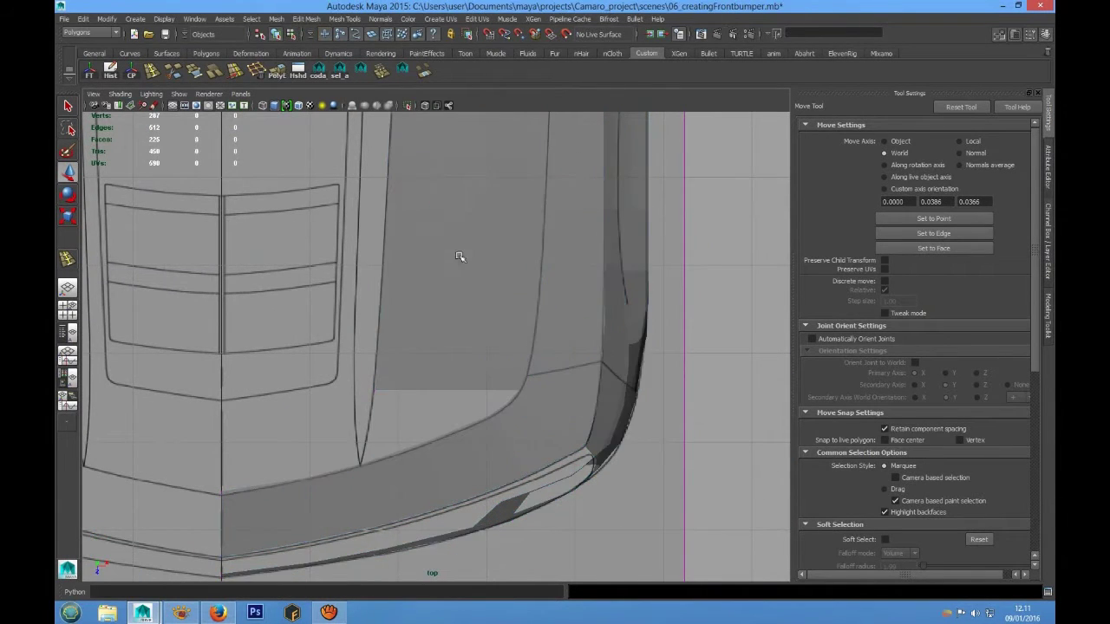
pyautogui.click(460, 256)
pyautogui.scroll(3, 447, 361)
pyautogui.keyDown('alt'); pyautogui.moveTo(446, 365); pyautogui.dragTo(448, 262, button='middle'); pyautogui.keyUp('alt')
pyautogui.scroll(2, 450, 306)
pyautogui.keyDown('alt'); pyautogui.moveTo(474, 325); pyautogui.dragTo(588, 323, button='middle'); pyautogui.keyUp('alt')
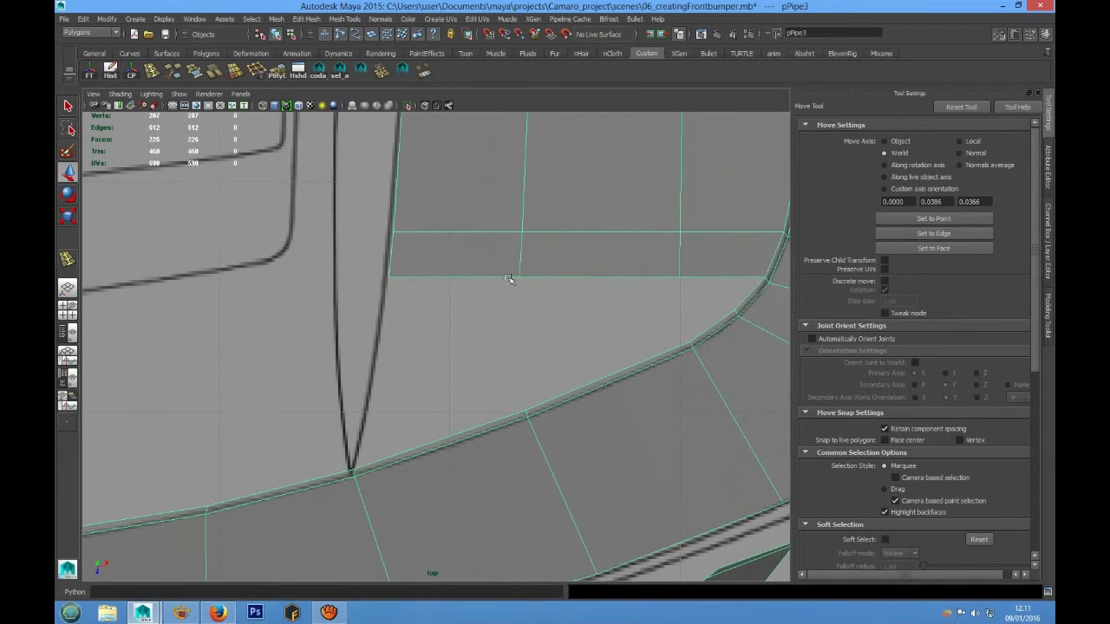
# Examine the gap between the hood strip's front edge and the bumper lip in the top view
pyautogui.keyDown('alt'); pyautogui.moveTo(509, 279); pyautogui.dragTo(463, 326, button='middle'); pyautogui.keyUp('alt')
pyautogui.moveTo(441, 286); pyautogui.dragTo(411, 264, button='right')
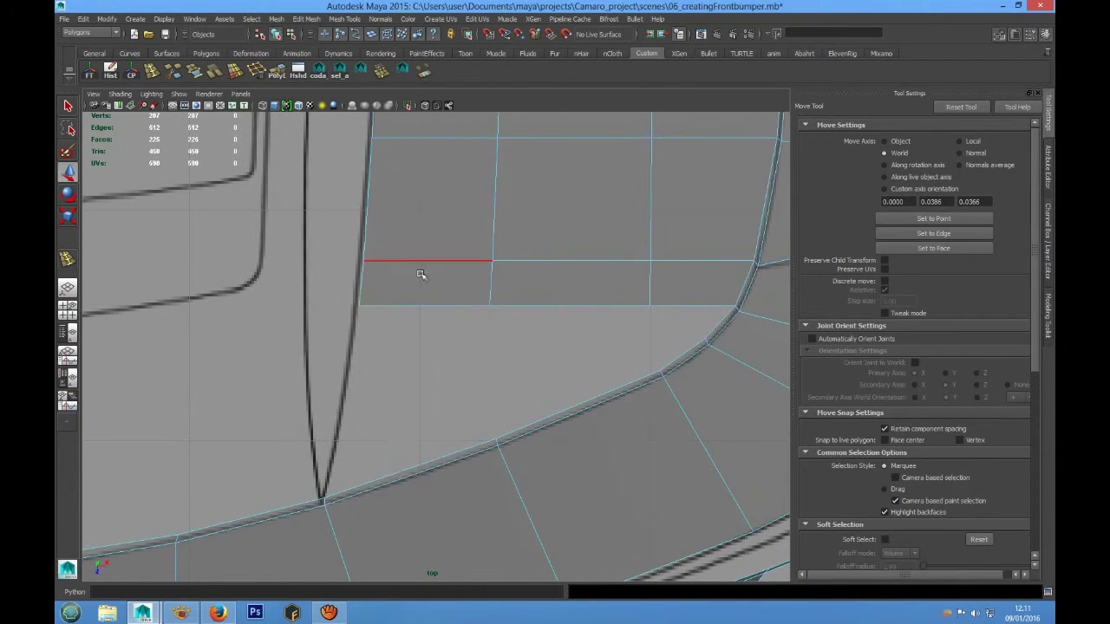
pyautogui.scroll(1, 422, 276)
pyautogui.keyDown('alt'); pyautogui.moveTo(425, 300); pyautogui.dragTo(410, 282, button='middle'); pyautogui.keyUp('alt')
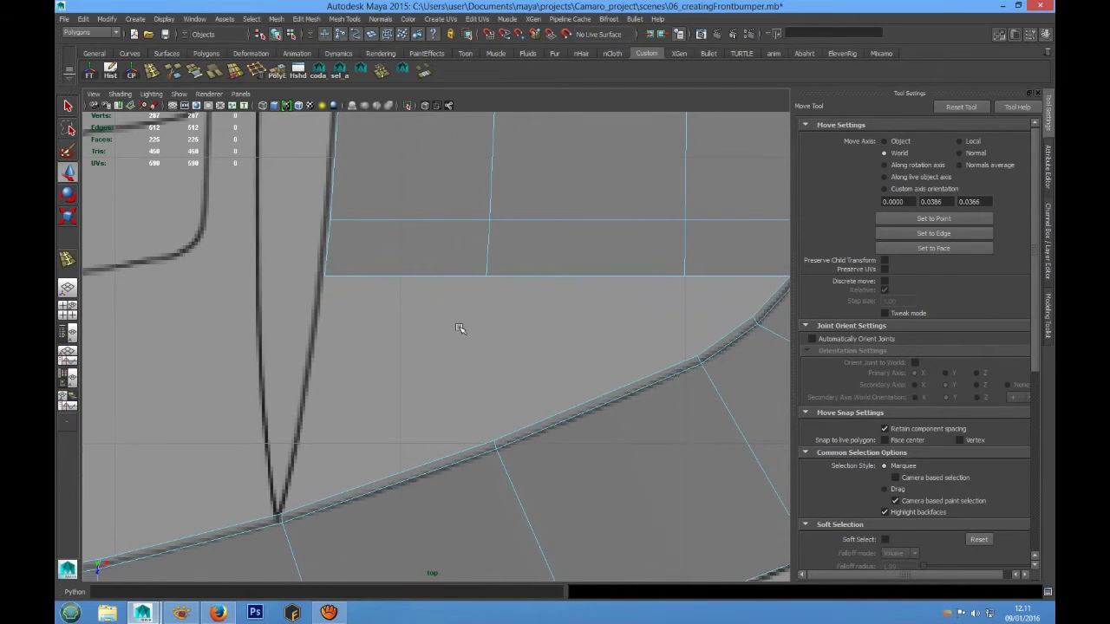
pyautogui.scroll(-4, 460, 327)
pyautogui.scroll(2, 439, 367)
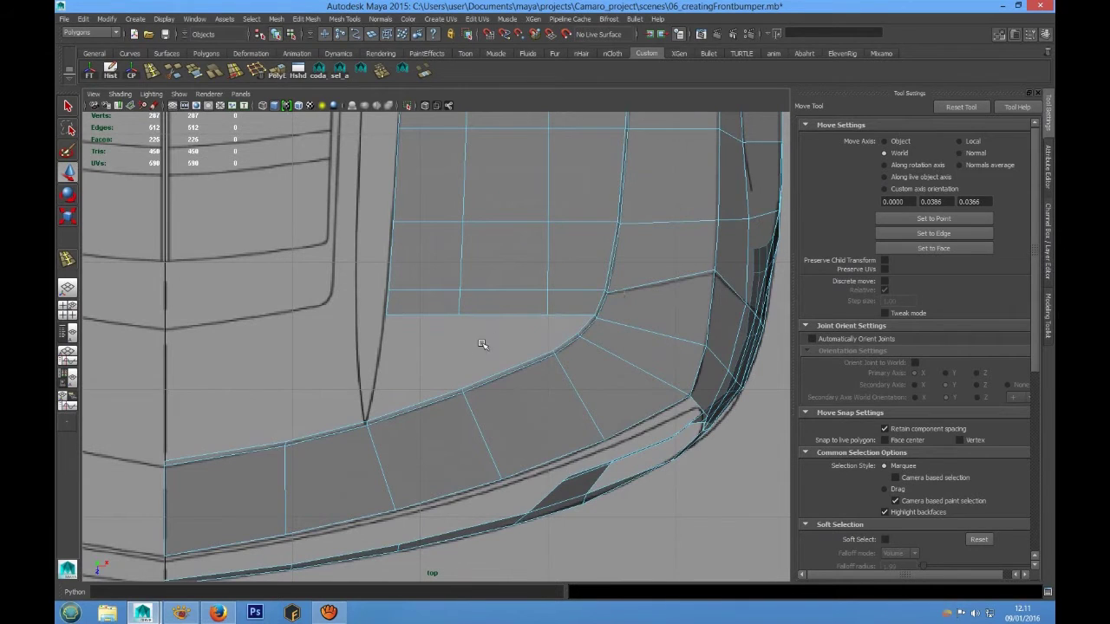
pyautogui.scroll(2, 445, 364)
pyautogui.moveTo(437, 336)
pyautogui.keyDown('alt'); pyautogui.mouseDown(button='middle')
pyautogui.moveTo(413, 347)
pyautogui.moveTo(406, 310)
pyautogui.moveTo(422, 331)
pyautogui.mouseUp(button='middle'); pyautogui.keyUp('alt')
# Append a polygon face between the bumper lip's inner edge and the innermost segment of the hood strip's front edge
pyautogui.moveTo(418, 283); pyautogui.dragTo(418, 258, button='right')
pyautogui.click(408, 299)
pyautogui.click(306, 19)
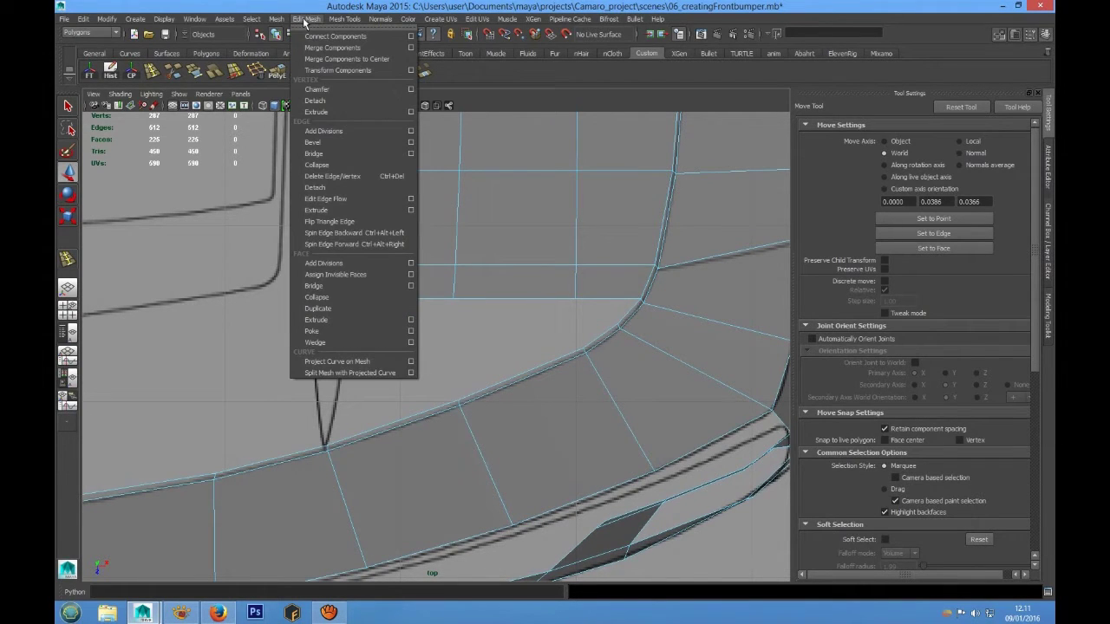
pyautogui.moveTo(274, 23)
pyautogui.moveTo(344, 19)
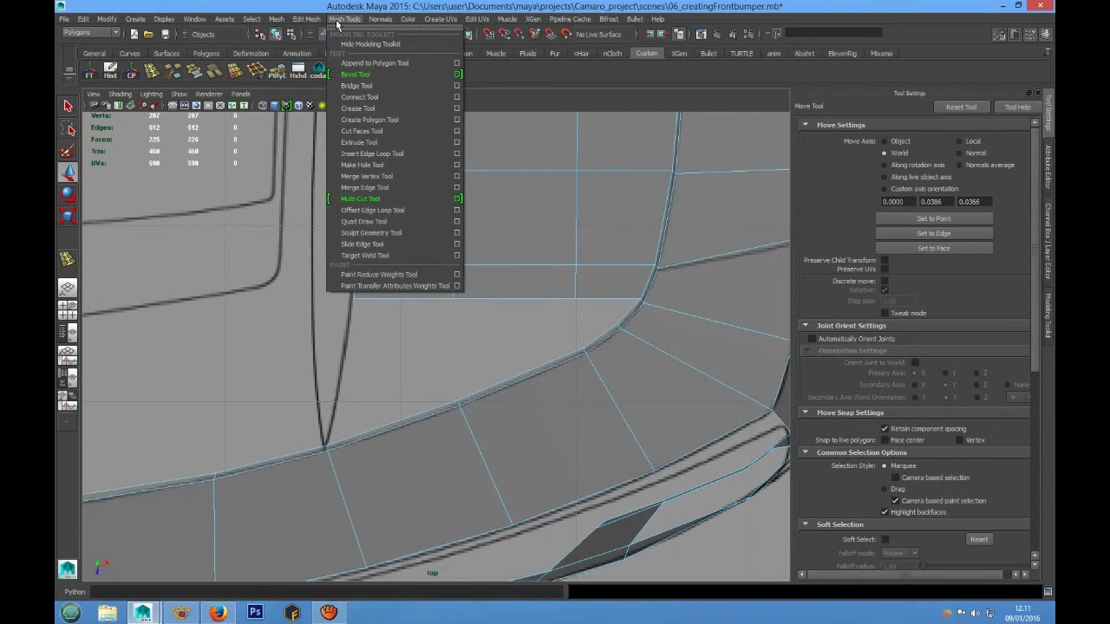
pyautogui.click(355, 67)
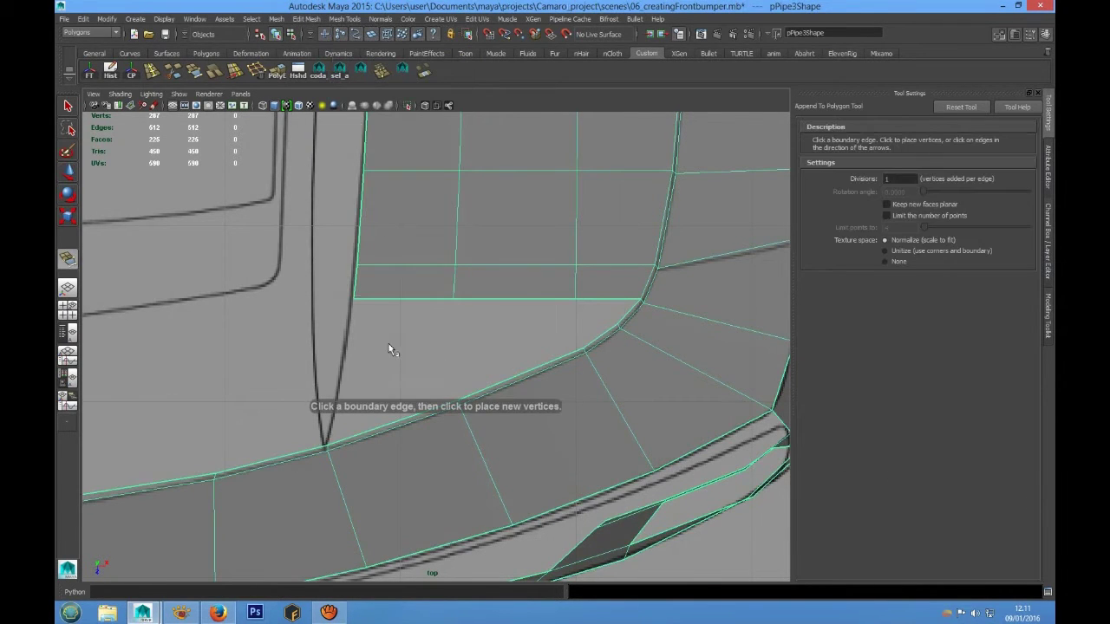
pyautogui.scroll(2, 388, 347)
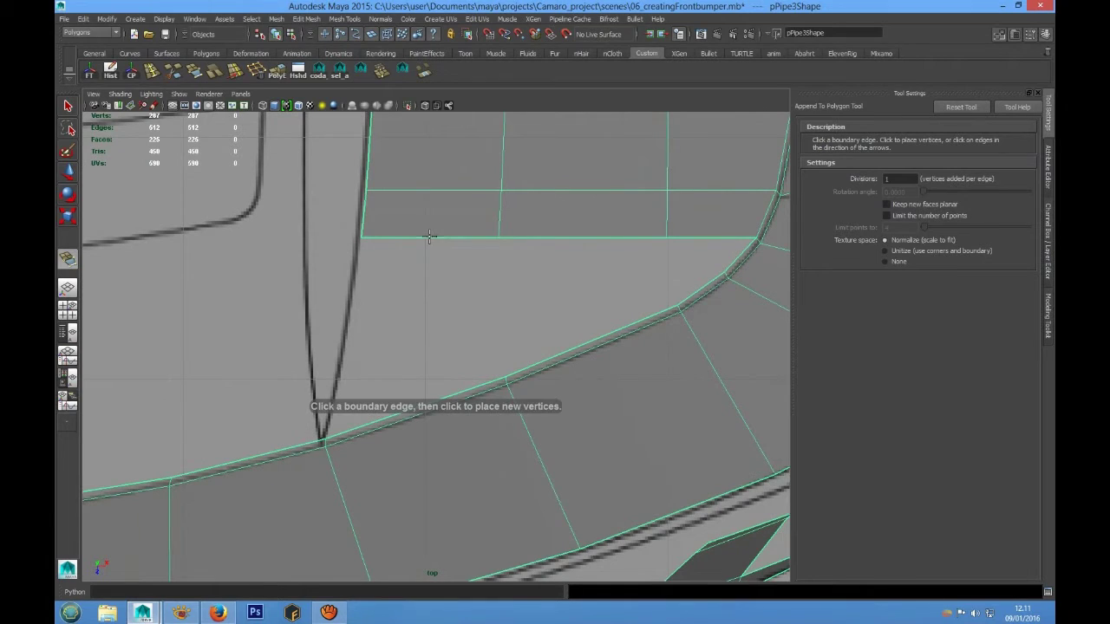
pyautogui.click(409, 410)
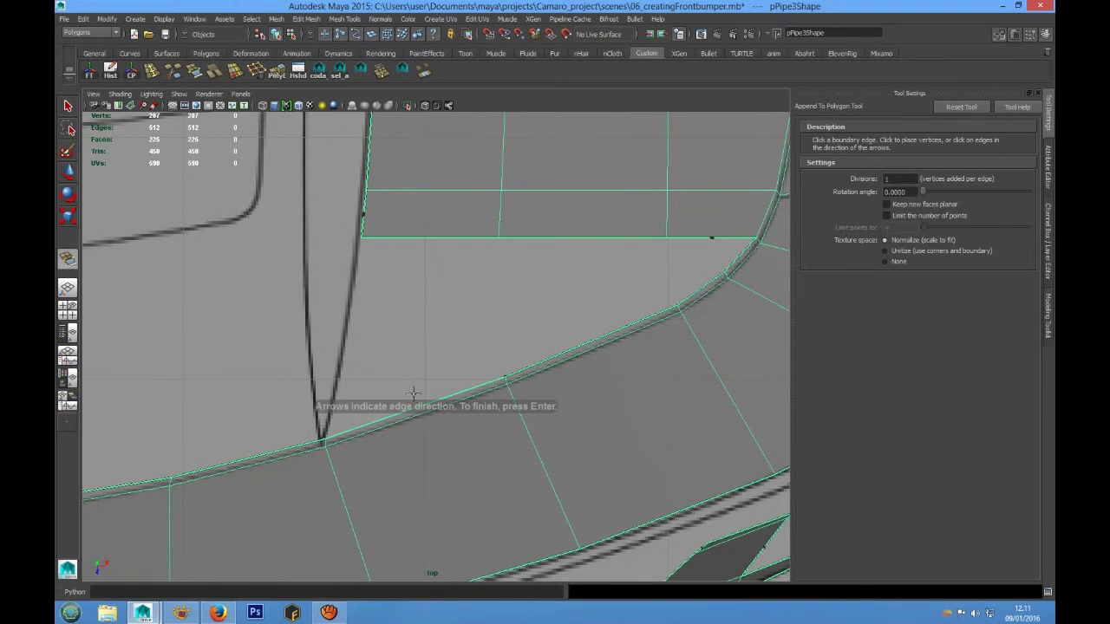
pyautogui.click(432, 238)
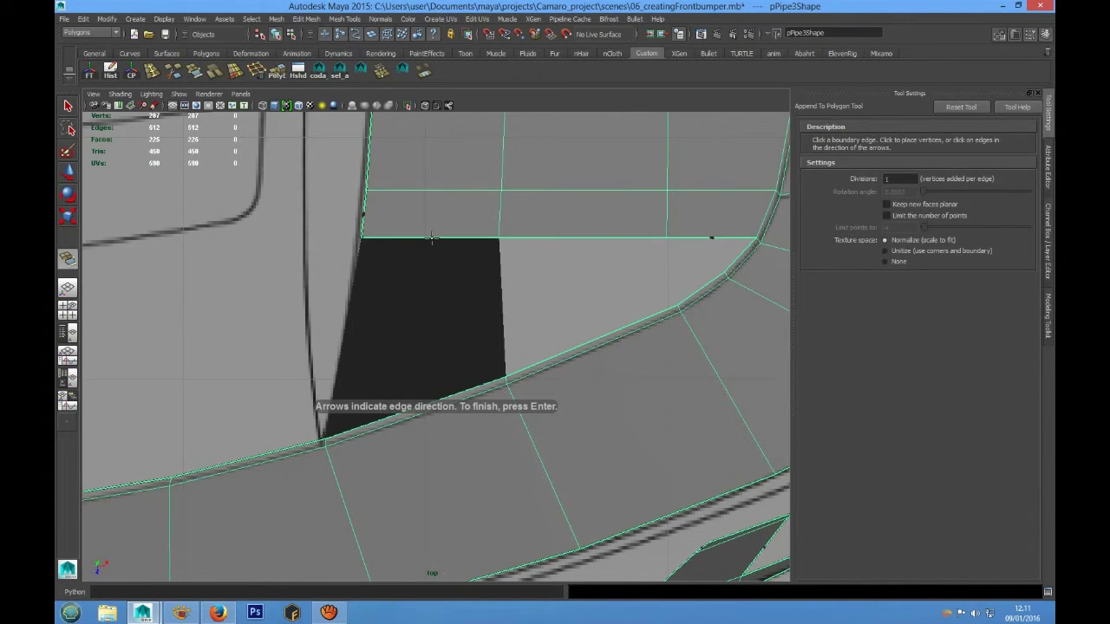
pyautogui.press('Return')
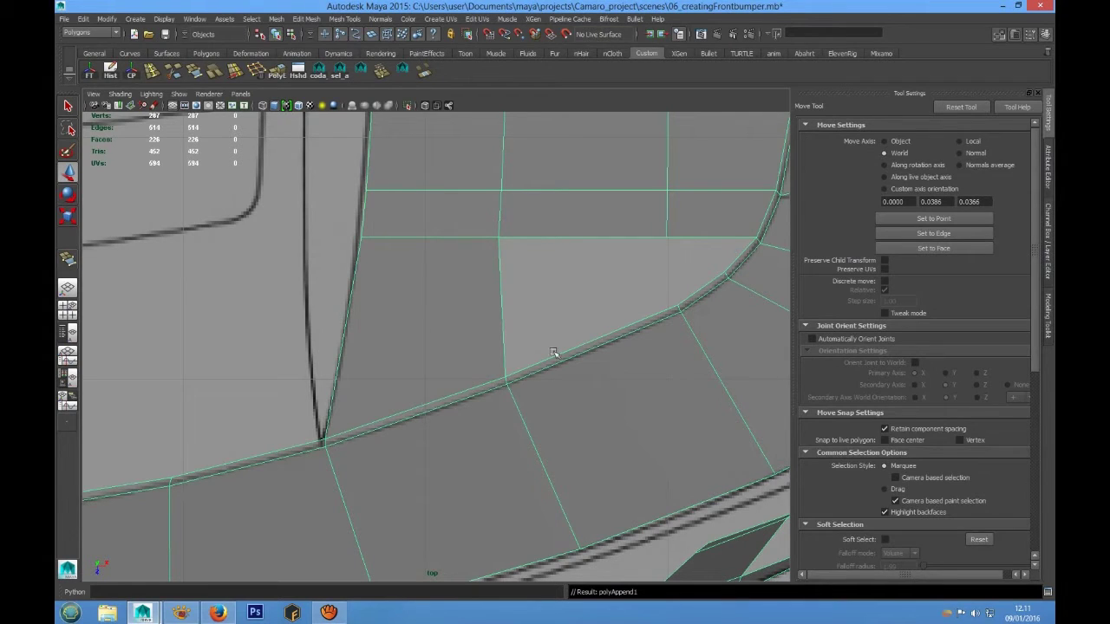
# Append a second face joining the next lip edge to the middle segment of the hood strip's front edge
pyautogui.press('y')
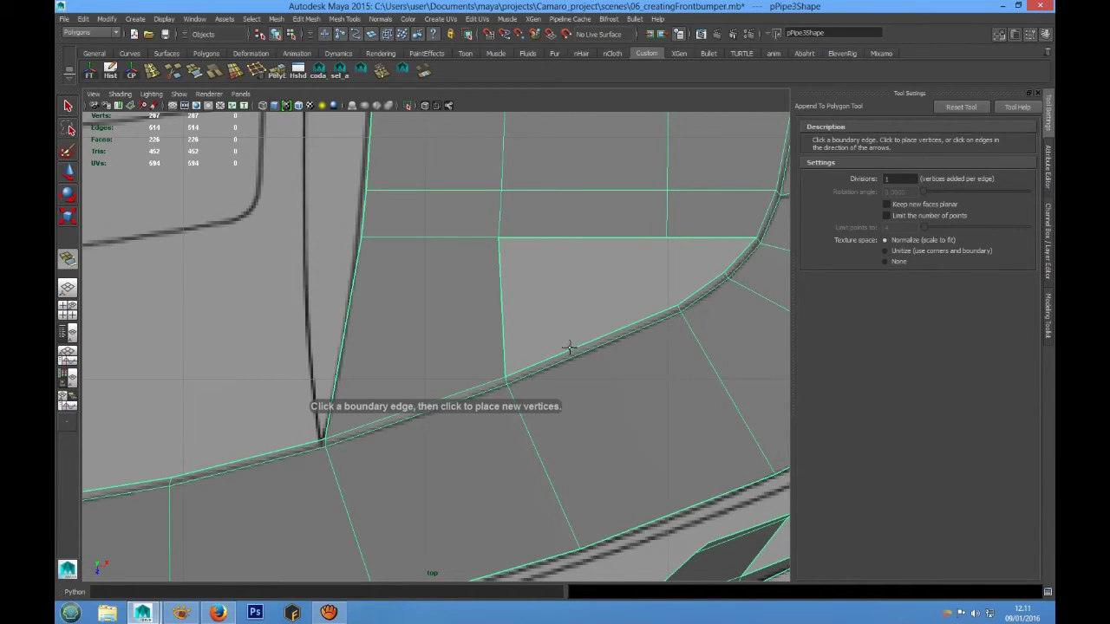
pyautogui.click(572, 347)
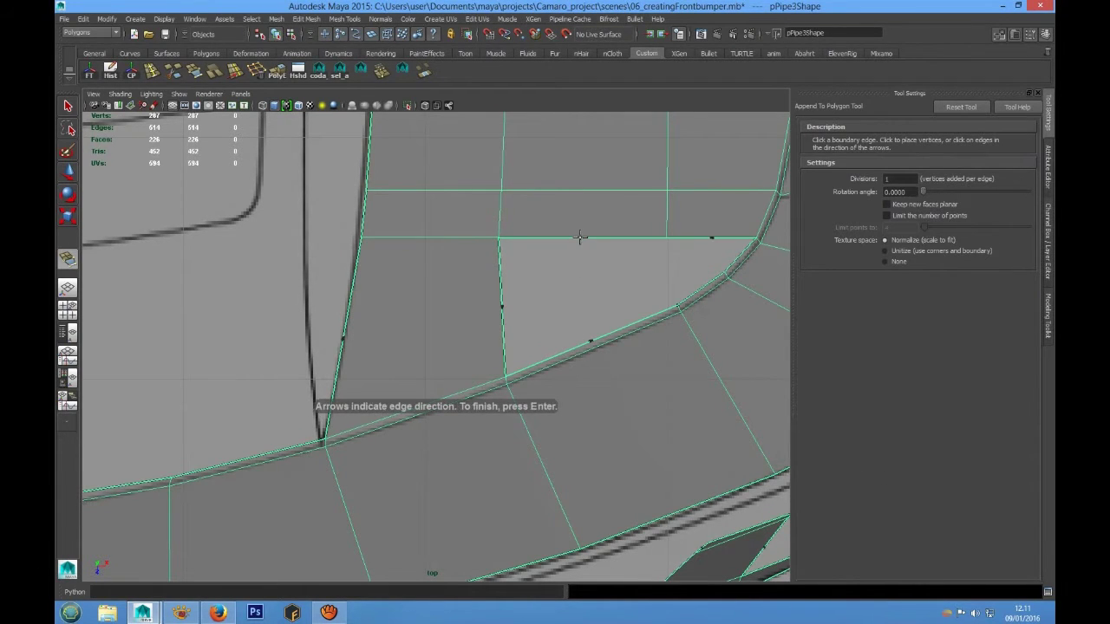
pyautogui.click(580, 237)
pyautogui.keyDown('alt'); pyautogui.moveTo(573, 297); pyautogui.dragTo(396, 337, button='middle'); pyautogui.keyUp('alt')
pyautogui.keyDown('alt'); pyautogui.moveTo(396, 337); pyautogui.dragTo(503, 310, button='right'); pyautogui.keyUp('alt')
pyautogui.keyDown('alt'); pyautogui.moveTo(503, 309); pyautogui.dragTo(359, 371, button='middle'); pyautogui.keyUp('alt')
pyautogui.press('w')
# Fill the remaining corner gap with an appended four-sided face between the hood strip and the curved bumper lip
pyautogui.scroll(2, 423, 328)
pyautogui.press('y')
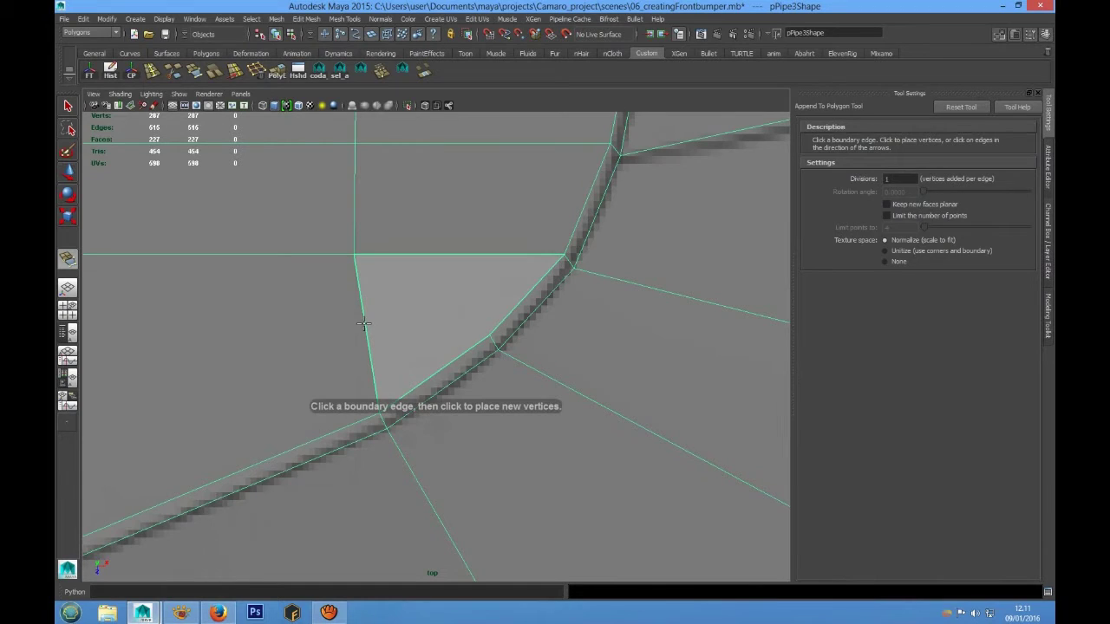
pyautogui.click(364, 323)
pyautogui.click(434, 372)
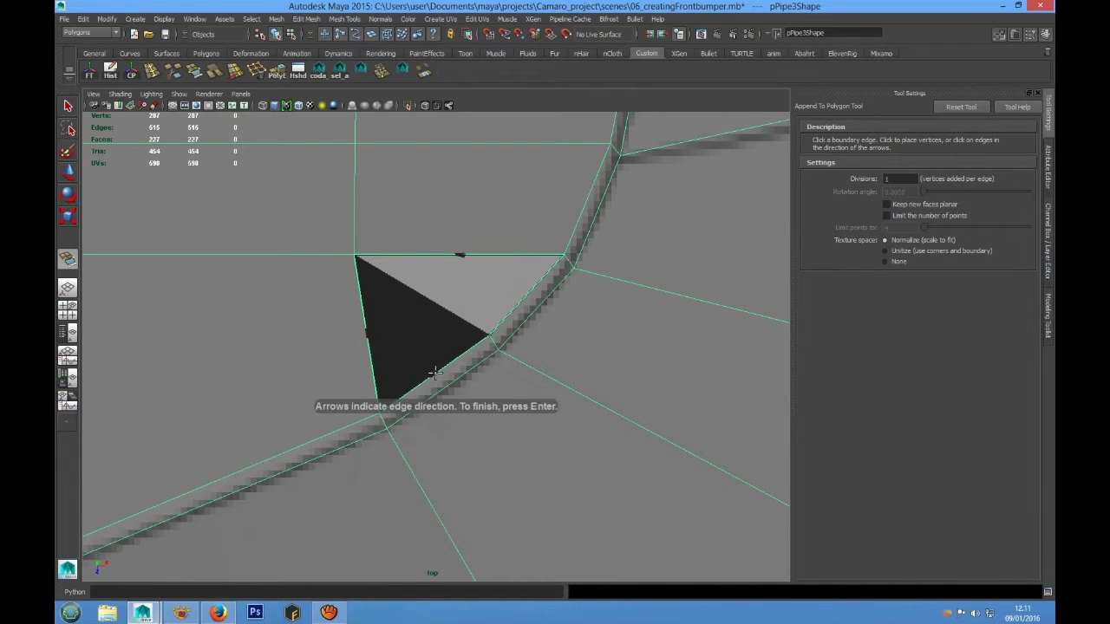
pyautogui.click(515, 306)
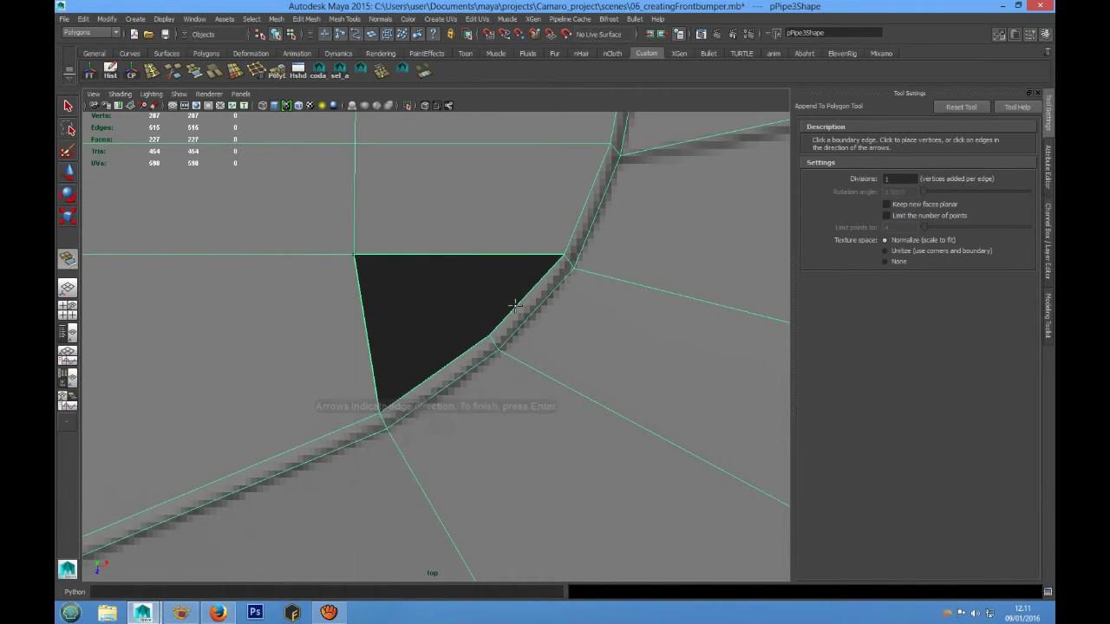
pyautogui.press('Return')
pyautogui.keyDown('alt'); pyautogui.moveTo(365, 273); pyautogui.dragTo(384, 372, button='right'); pyautogui.keyUp('alt')
pyautogui.scroll(3, 386, 381)
pyautogui.keyDown('alt'); pyautogui.moveTo(389, 404); pyautogui.dragTo(415, 328, button='middle'); pyautogui.keyUp('alt')
pyautogui.scroll(3, 425, 396)
pyautogui.moveTo(421, 322); pyautogui.dragTo(422, 323, button='right')
pyautogui.moveTo(422, 322); pyautogui.dragTo(373, 320, button='right')
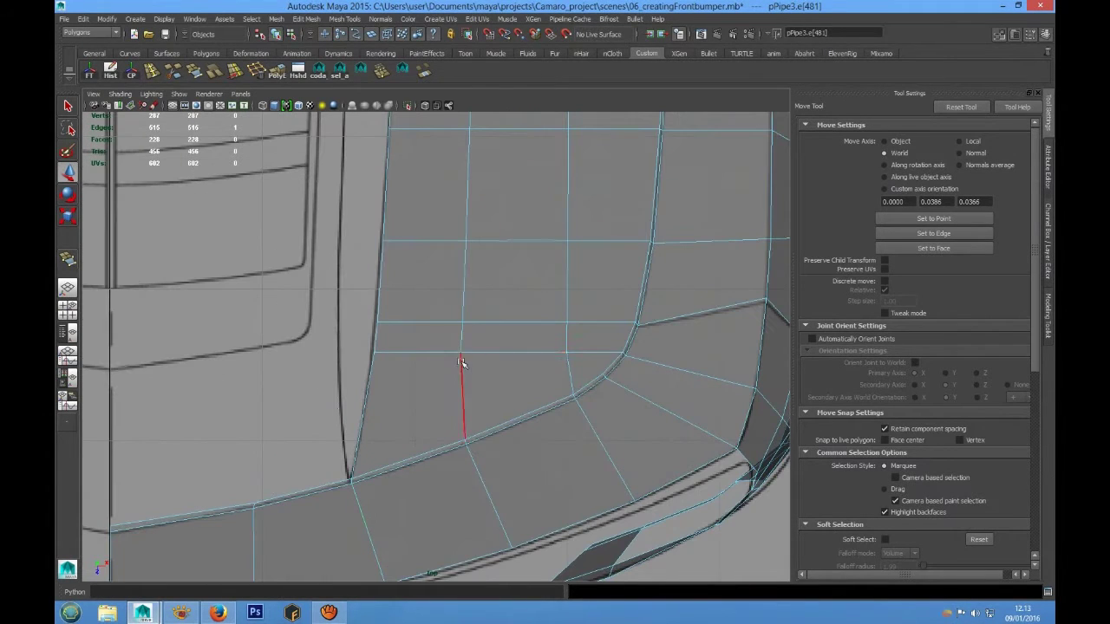
# Slide the front-row hood vertex nearest the curved corner forward along its edge toward the bumper lip in the perspective view
pyautogui.moveTo(469, 352); pyautogui.dragTo(427, 351, button='right')
pyautogui.scroll(2, 559, 362)
pyautogui.keyDown('alt'); pyautogui.moveTo(544, 367); pyautogui.dragTo(460, 378, button='middle'); pyautogui.keyUp('alt')
pyautogui.moveTo(495, 347); pyautogui.dragTo(527, 379)
pyautogui.scroll(3, 513, 378)
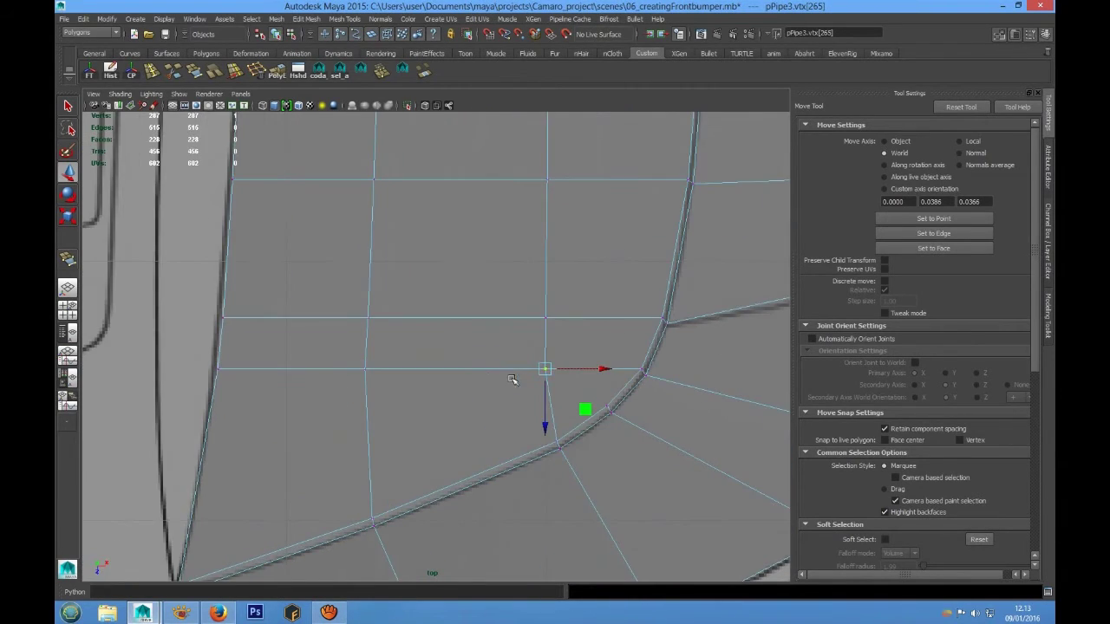
pyautogui.press('space')
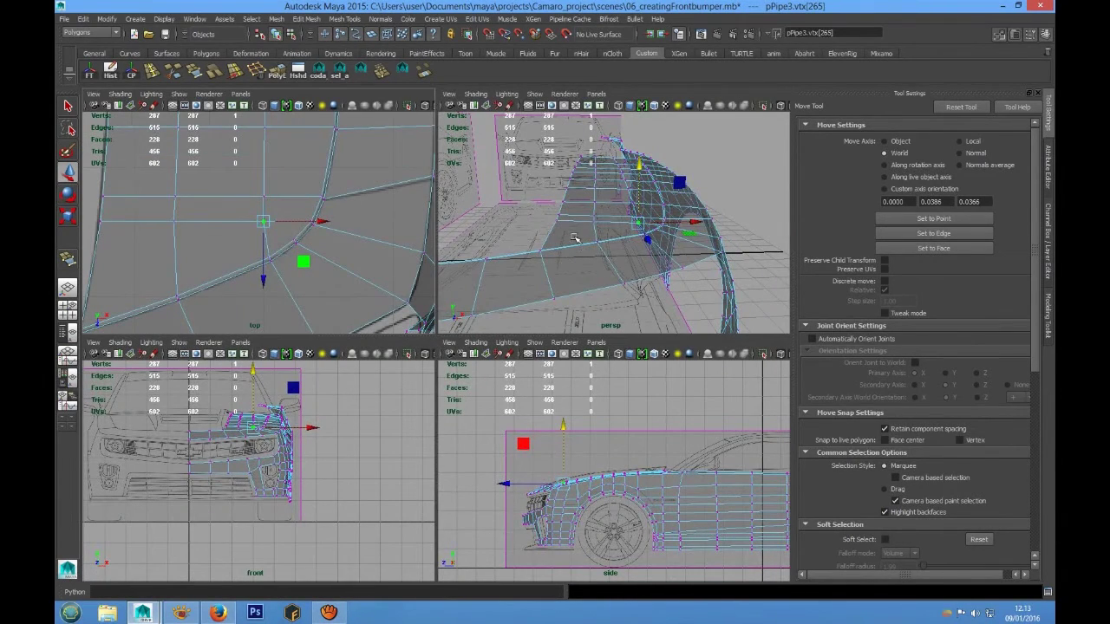
pyautogui.press('space')
pyautogui.scroll(3, 532, 312)
pyautogui.keyDown('alt'); pyautogui.moveTo(516, 295); pyautogui.dragTo(459, 275, button='middle'); pyautogui.keyUp('alt')
pyautogui.keyDown('alt'); pyautogui.moveTo(460, 325); pyautogui.dragTo(375, 349); pyautogui.keyUp('alt')
pyautogui.keyDown('alt'); pyautogui.moveTo(375, 348); pyautogui.dragTo(443, 314, button='middle'); pyautogui.keyUp('alt')
pyautogui.scroll(3, 475, 330)
pyautogui.keyDown('alt'); pyautogui.moveTo(476, 331); pyautogui.dragTo(527, 299); pyautogui.keyUp('alt')
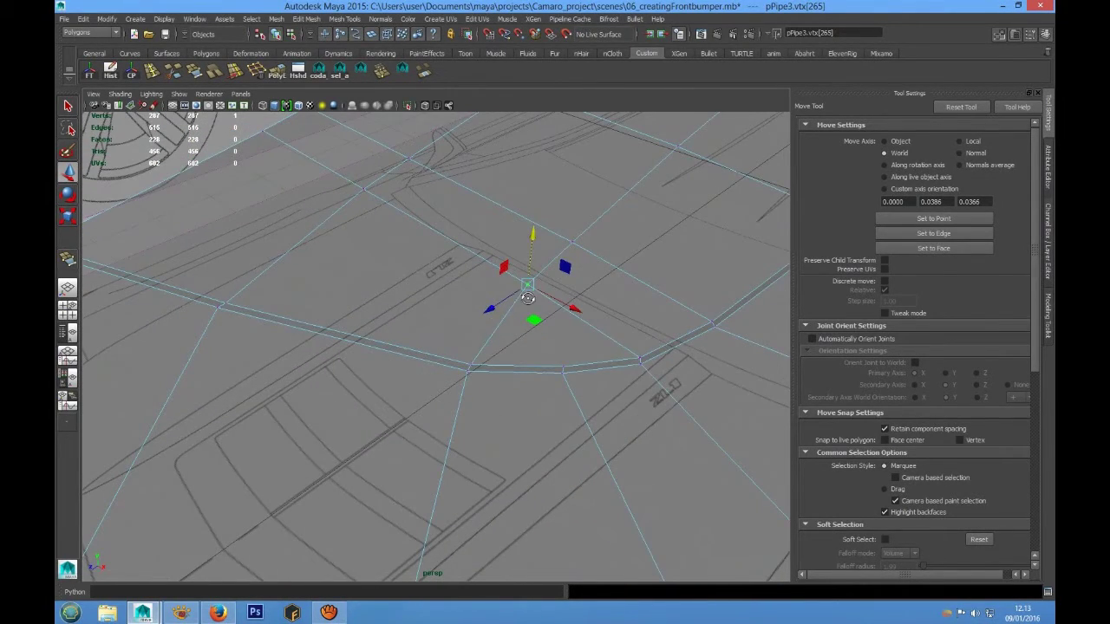
pyautogui.moveTo(500, 327)
pyautogui.mouseDown(button='middle')
pyautogui.moveTo(508, 308)
pyautogui.moveTo(500, 328)
pyautogui.mouseUp(button='middle')
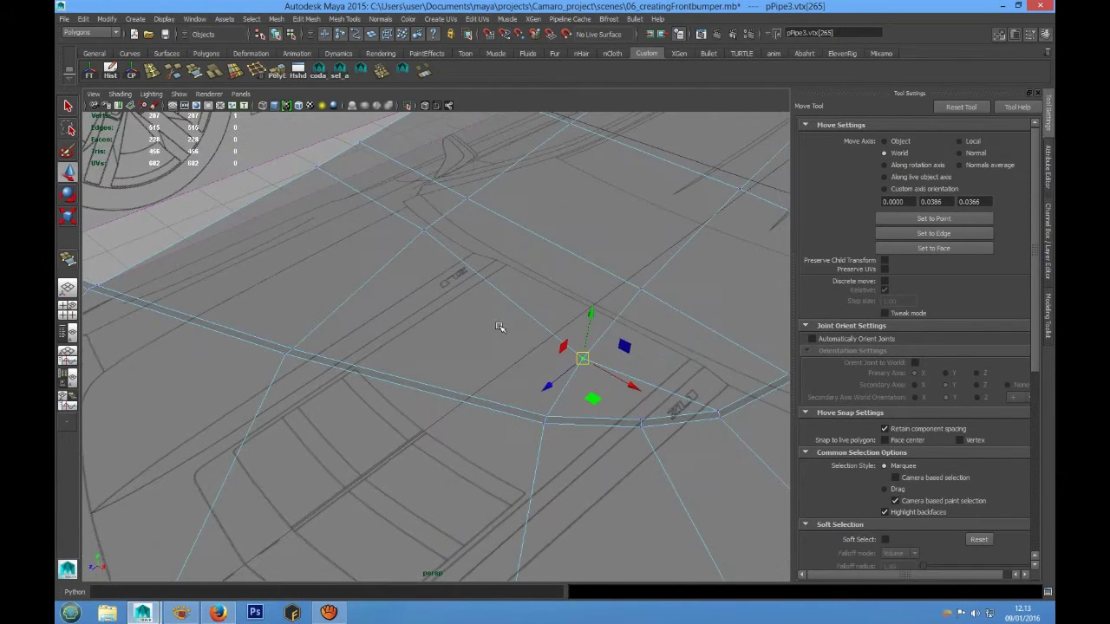
# Slide the front row's middle and innermost vertices forward along their edges toward the bumper lip
pyautogui.click(421, 225)
pyautogui.moveTo(365, 278); pyautogui.dragTo(375, 277, button='middle')
pyautogui.keyDown('alt'); pyautogui.moveTo(377, 280); pyautogui.dragTo(489, 334); pyautogui.keyUp('alt')
pyautogui.moveTo(388, 228); pyautogui.dragTo(416, 260)
pyautogui.press('c')
pyautogui.moveTo(333, 278); pyautogui.dragTo(315, 290, button='middle')
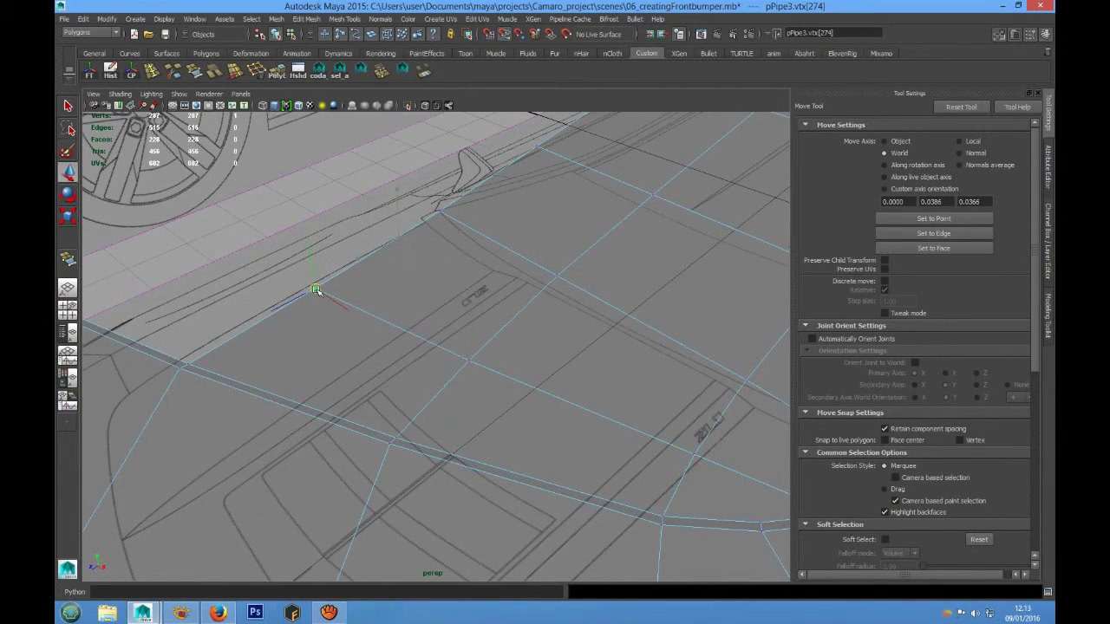
# Nudge the two frontmost movable vertices of the hood strip's inner border sideways onto the blueprint line in the top view
pyautogui.scroll(-4, 525, 317)
pyautogui.keyDown('alt'); pyautogui.moveTo(525, 317); pyautogui.dragTo(526, 343); pyautogui.keyUp('alt')
pyautogui.scroll(-6, 555, 321)
pyautogui.press('space')
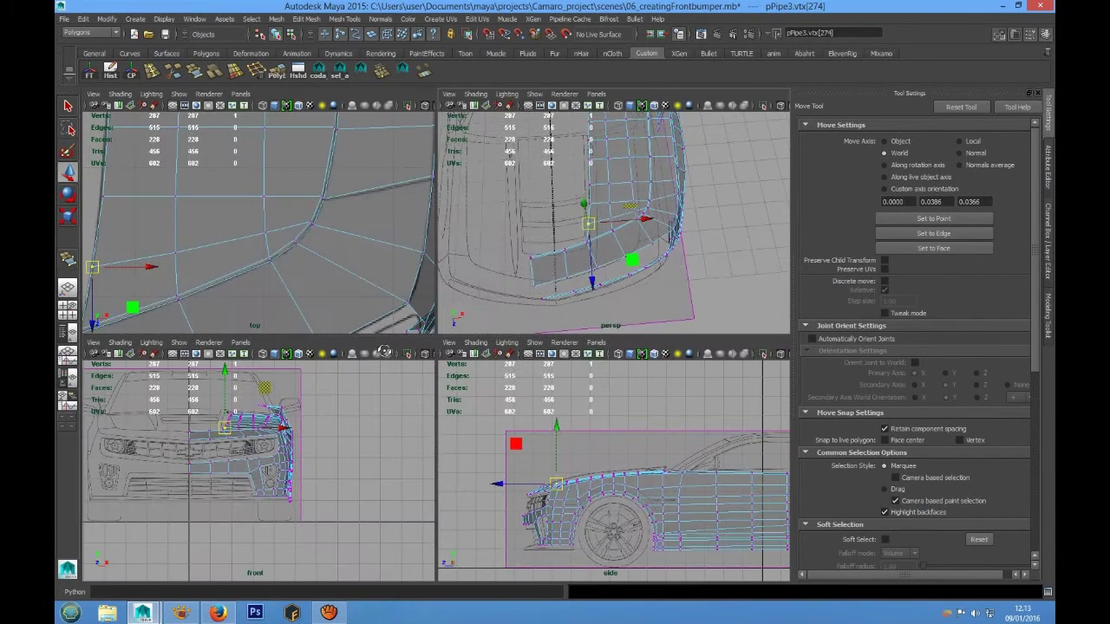
pyautogui.press('space')
pyautogui.keyDown('alt'); pyautogui.moveTo(245, 292); pyautogui.dragTo(470, 191, button='middle'); pyautogui.keyUp('alt')
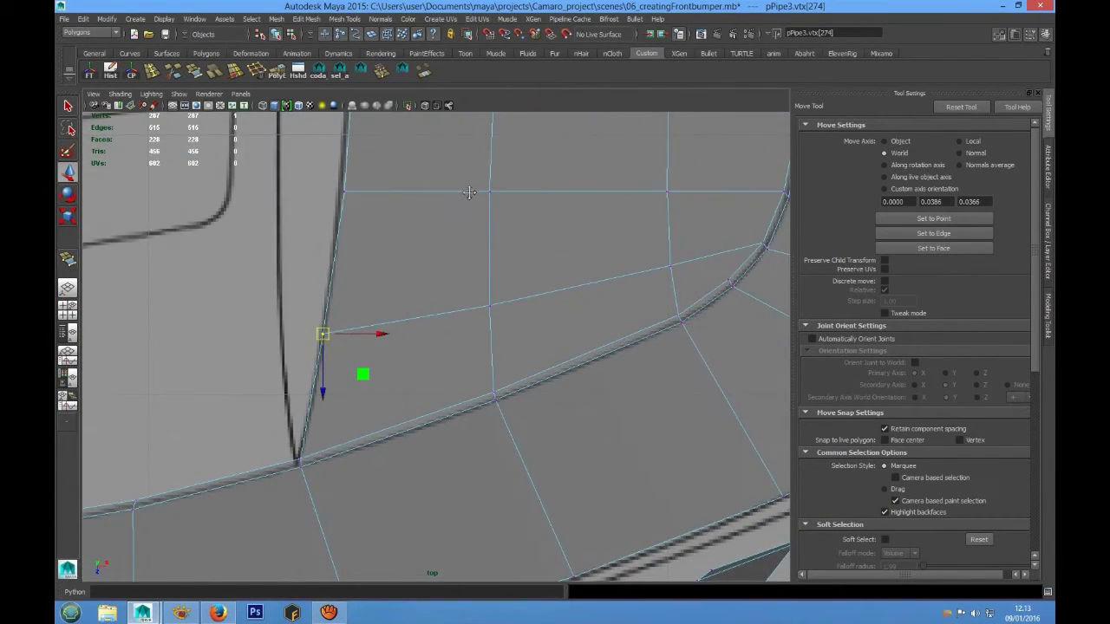
pyautogui.moveTo(382, 333); pyautogui.dragTo(384, 333)
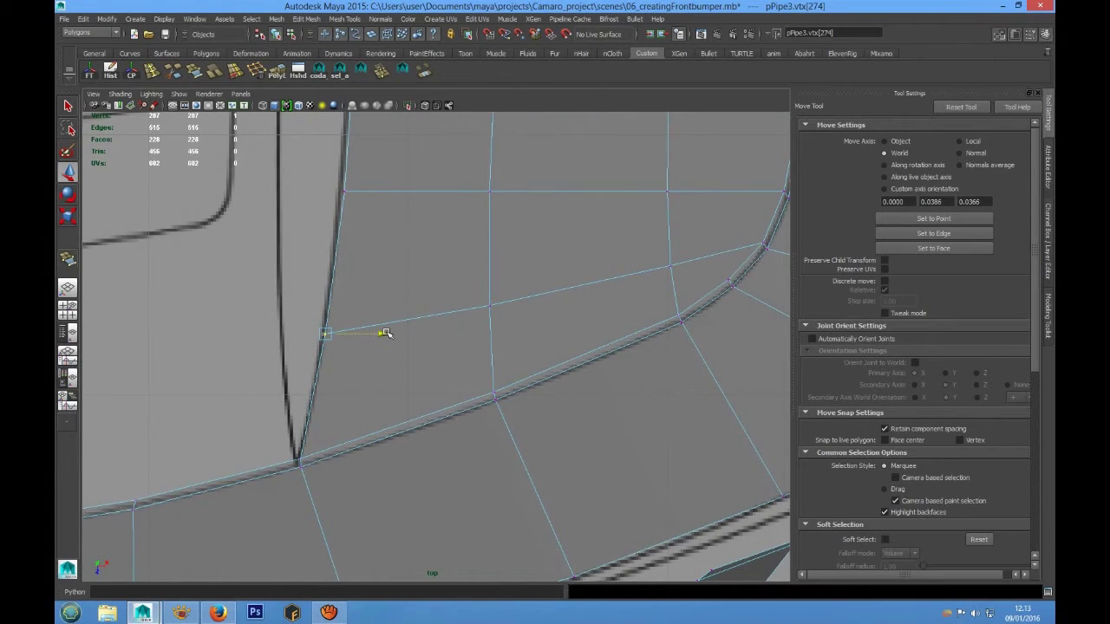
pyautogui.keyDown('alt'); pyautogui.moveTo(369, 224); pyautogui.dragTo(389, 356, button='middle'); pyautogui.keyUp('alt')
pyautogui.moveTo(380, 336); pyautogui.dragTo(383, 336)
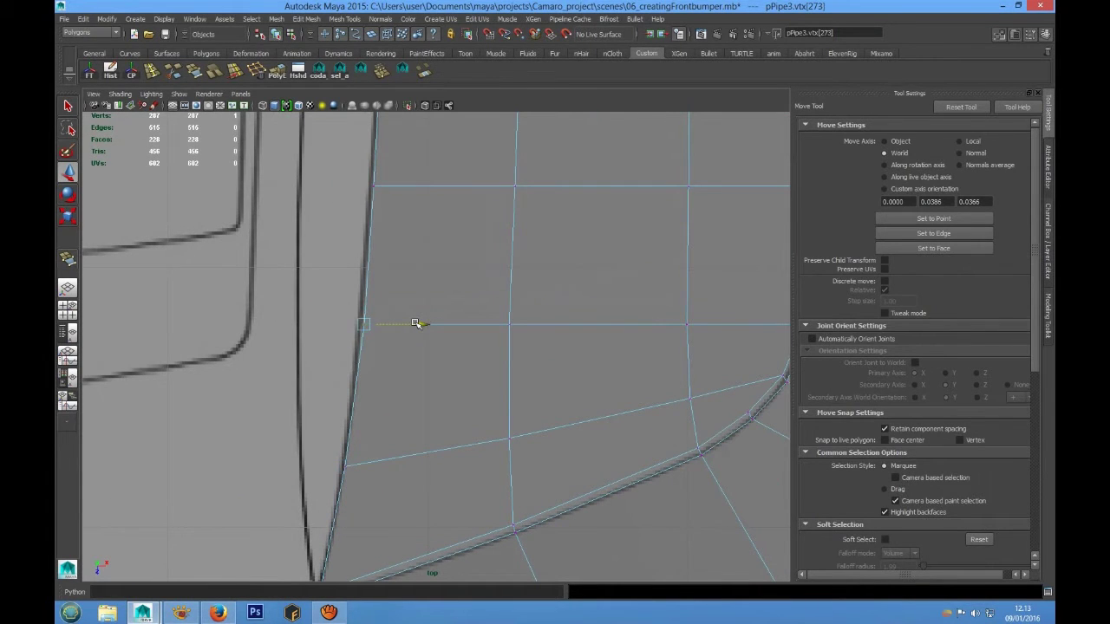
pyautogui.keyDown('alt'); pyautogui.moveTo(407, 309); pyautogui.dragTo(423, 527, button='middle'); pyautogui.keyUp('alt')
pyautogui.scroll(-5, 448, 284)
pyautogui.keyDown('alt'); pyautogui.moveTo(443, 303); pyautogui.dragTo(458, 357, button='middle'); pyautogui.keyUp('alt')
# Select the chain of edges along the hood strip's inner border, from the rear down to the bumper lip
pyautogui.moveTo(472, 293); pyautogui.dragTo(513, 277, button='right')
pyautogui.click(476, 310)
pyautogui.scroll(3, 476, 309)
pyautogui.click(494, 226)
pyautogui.keyDown('alt'); pyautogui.moveTo(494, 151); pyautogui.dragTo(469, 391, button='middle'); pyautogui.keyUp('alt')
pyautogui.keyDown('alt'); pyautogui.moveTo(463, 243); pyautogui.dragTo(466, 278, button='middle'); pyautogui.keyUp('alt')
pyautogui.moveTo(465, 269); pyautogui.dragTo(462, 246, button='right')
pyautogui.click(448, 247)
pyautogui.keyDown('alt'); pyautogui.moveTo(485, 427); pyautogui.dragTo(517, 251, button='middle'); pyautogui.keyUp('alt')
pyautogui.keyDown('shift'); pyautogui.click(469, 250); pyautogui.keyUp('shift')
pyautogui.keyDown('shift'); pyautogui.click(470, 304); pyautogui.keyUp('shift')
pyautogui.keyDown('shift'); pyautogui.click(465, 359); pyautogui.keyUp('shift')
pyautogui.keyDown('shift'); pyautogui.click(463, 420); pyautogui.keyUp('shift')
pyautogui.keyDown('shift'); pyautogui.click(462, 481); pyautogui.keyUp('shift')
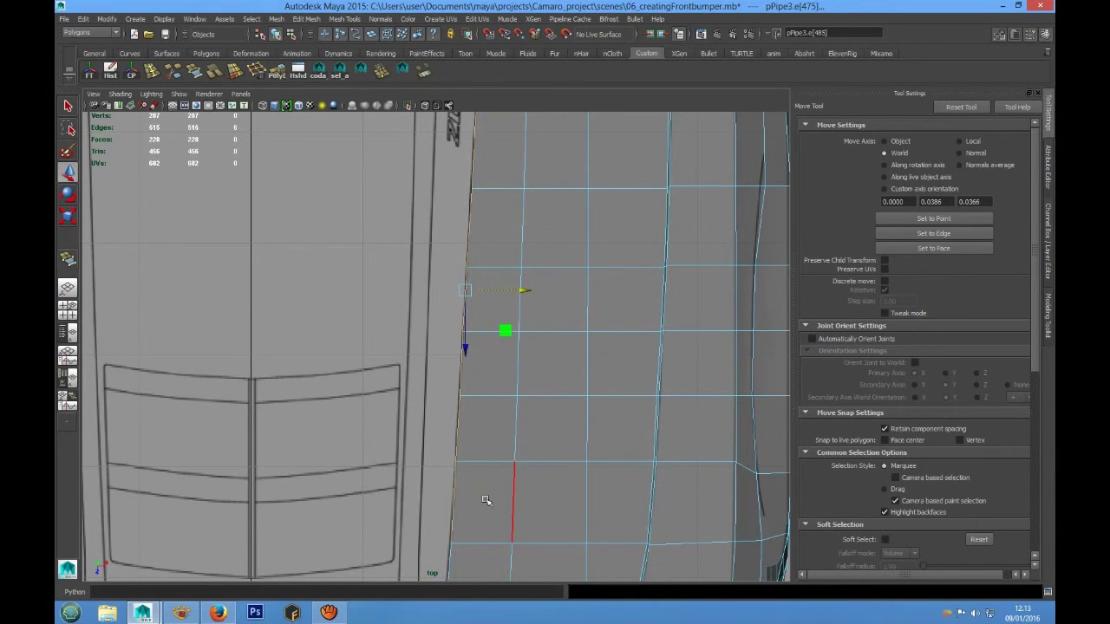
pyautogui.keyDown('alt'); pyautogui.moveTo(485, 500); pyautogui.dragTo(480, 269, button='middle'); pyautogui.keyUp('alt')
pyautogui.keyDown('shift'); pyautogui.click(415, 442); pyautogui.keyUp('shift')
pyautogui.keyDown('shift'); pyautogui.click(442, 459); pyautogui.keyUp('shift')
# Extrude the selected inner border edges of the hood strip
pyautogui.press('space')
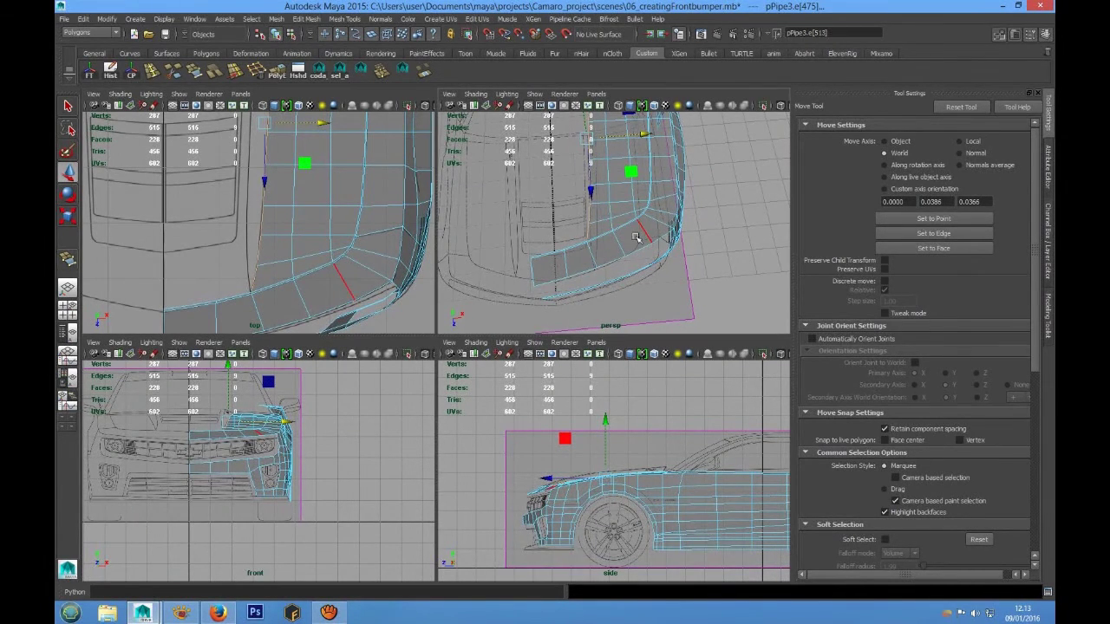
pyautogui.press('space')
pyautogui.keyDown('alt'); pyautogui.moveTo(545, 212); pyautogui.dragTo(361, 264); pyautogui.keyUp('alt')
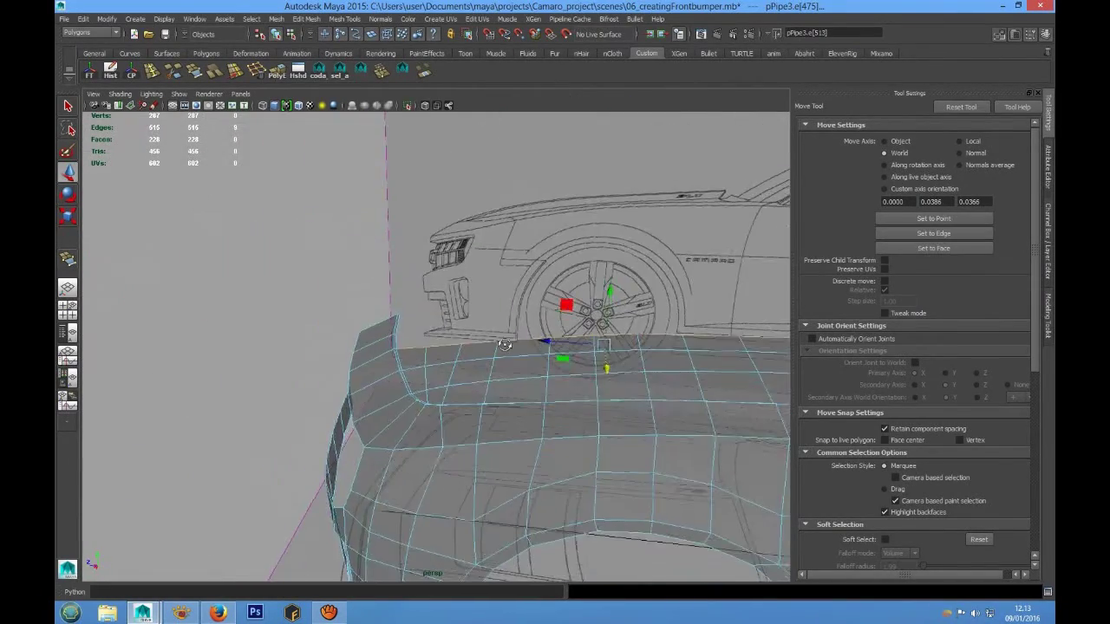
pyautogui.scroll(-2, 522, 352)
pyautogui.keyDown('alt'); pyautogui.moveTo(525, 356); pyautogui.dragTo(488, 289); pyautogui.keyUp('alt')
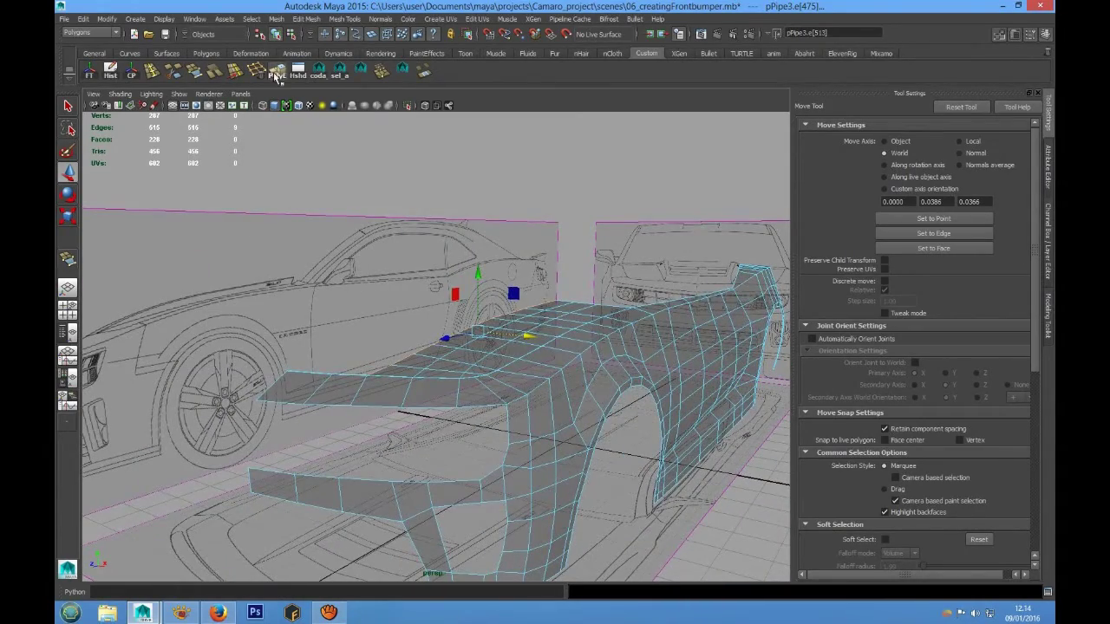
pyautogui.click(276, 76)
pyautogui.keyDown('alt'); pyautogui.moveTo(546, 365); pyautogui.dragTo(528, 387); pyautogui.keyUp('alt')
# Raise the extruded edges vertically in the side view to just above the blueprint's hood bulge line
pyautogui.press('w')
pyautogui.scroll(3, 487, 383)
pyautogui.press('space')
pyautogui.press('space')
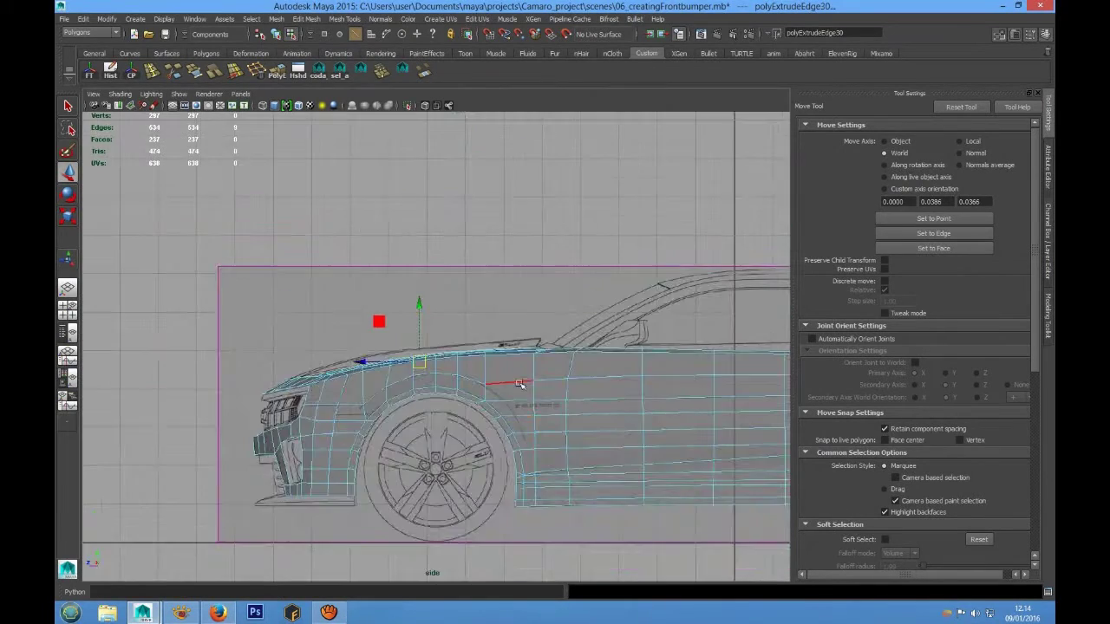
pyautogui.scroll(6, 471, 364)
pyautogui.keyDown('alt'); pyautogui.moveTo(397, 352); pyautogui.dragTo(485, 331, button='middle'); pyautogui.keyUp('alt')
pyautogui.moveTo(468, 318); pyautogui.dragTo(468, 283)
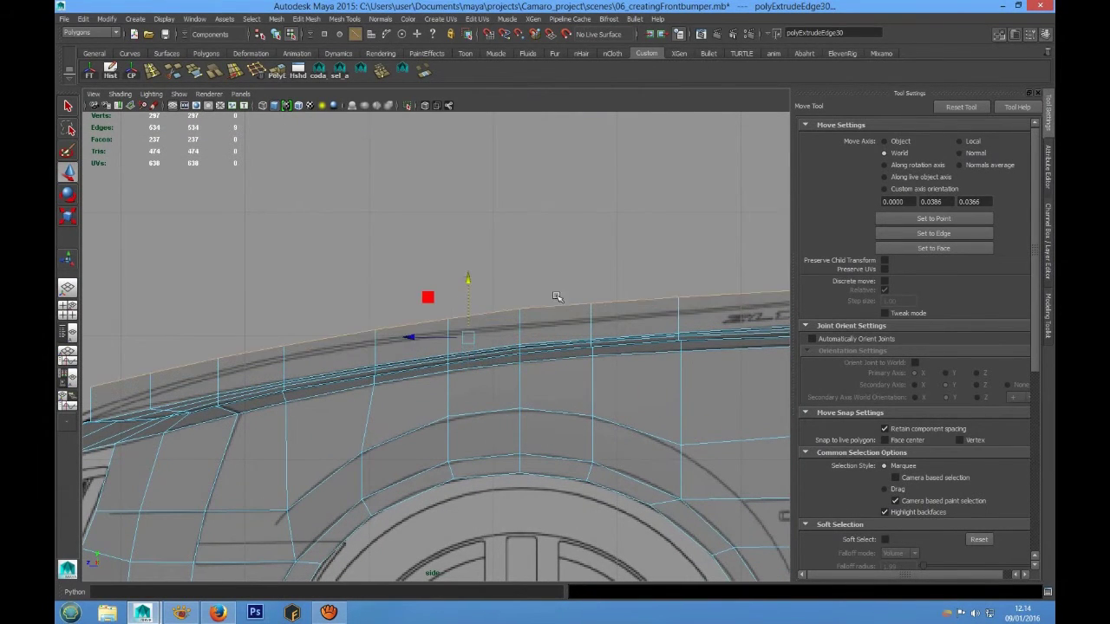
# Adjust the rear vertices of the extruded border vertically onto the blueprint's hood line around the ZL1 badge
pyautogui.keyDown('alt'); pyautogui.moveTo(724, 317); pyautogui.dragTo(404, 326, button='middle'); pyautogui.keyUp('alt')
pyautogui.scroll(3, 553, 286)
pyautogui.keyDown('alt'); pyautogui.moveTo(553, 286); pyautogui.dragTo(517, 326, button='middle'); pyautogui.keyUp('alt')
pyautogui.moveTo(513, 321); pyautogui.dragTo(480, 322, button='right')
pyautogui.scroll(3, 525, 323)
pyautogui.moveTo(606, 336)
pyautogui.mouseDown()
pyautogui.moveTo(598, 324)
pyautogui.moveTo(605, 333)
pyautogui.mouseUp()
pyautogui.keyDown('alt'); pyautogui.moveTo(355, 376); pyautogui.dragTo(680, 378, button='middle'); pyautogui.keyUp('alt')
pyautogui.moveTo(532, 306); pyautogui.dragTo(576, 357)
pyautogui.moveTo(552, 275); pyautogui.dragTo(549, 307)
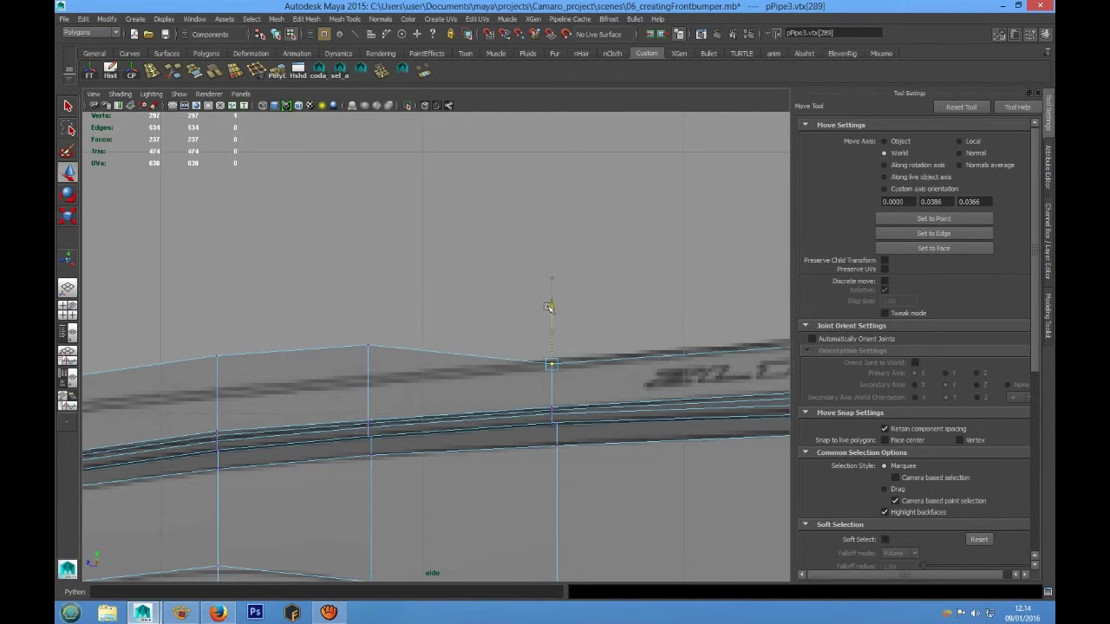
# Lower the next three border vertices ahead of the ZL1 badge onto the blueprint's upper hood line
pyautogui.keyDown('alt'); pyautogui.moveTo(411, 350); pyautogui.dragTo(487, 343, button='middle'); pyautogui.keyUp('alt')
pyautogui.click(447, 327)
pyautogui.moveTo(443, 281); pyautogui.dragTo(443, 314)
pyautogui.keyDown('alt'); pyautogui.moveTo(332, 329); pyautogui.dragTo(497, 358, button='middle'); pyautogui.keyUp('alt')
pyautogui.click(525, 379)
pyautogui.moveTo(508, 321); pyautogui.dragTo(509, 356)
pyautogui.keyDown('alt'); pyautogui.moveTo(433, 382); pyautogui.dragTo(605, 322, button='middle'); pyautogui.keyUp('alt')
pyautogui.moveTo(522, 324); pyautogui.dragTo(568, 362)
pyautogui.moveTo(530, 291); pyautogui.dragTo(530, 312)
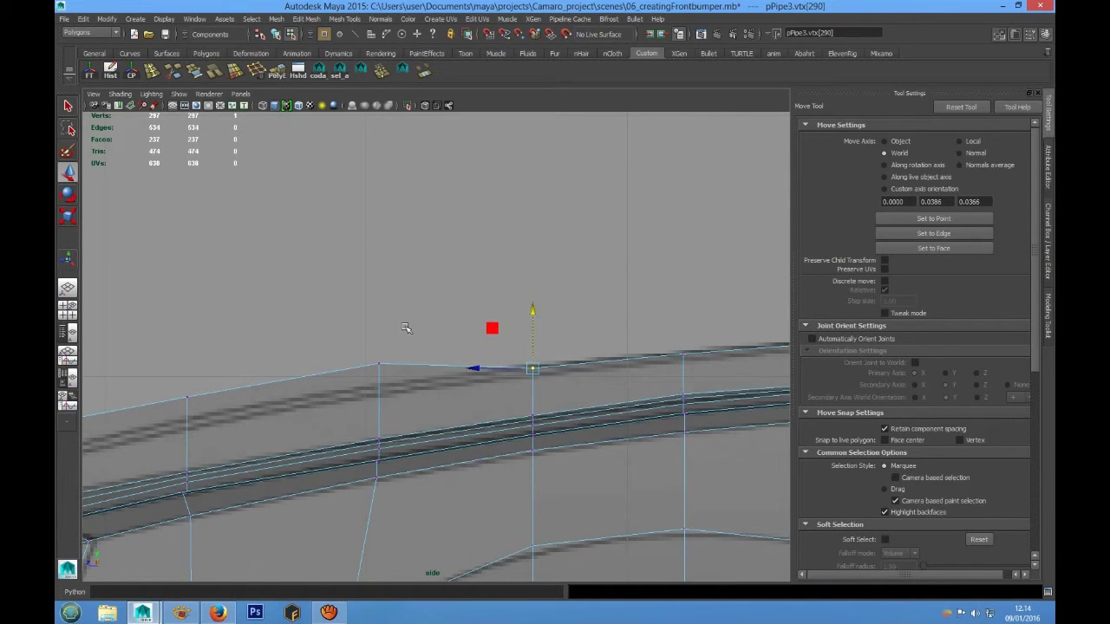
# Lower the following two border vertices toward the car's front onto the descending blueprint hood line
pyautogui.keyDown('alt'); pyautogui.moveTo(382, 333); pyautogui.dragTo(504, 308, button='middle'); pyautogui.keyUp('alt')
pyautogui.moveTo(499, 306); pyautogui.dragTo(523, 347)
pyautogui.moveTo(502, 280); pyautogui.dragTo(505, 305)
pyautogui.keyDown('alt'); pyautogui.moveTo(442, 364); pyautogui.dragTo(568, 304, button='middle'); pyautogui.keyUp('alt')
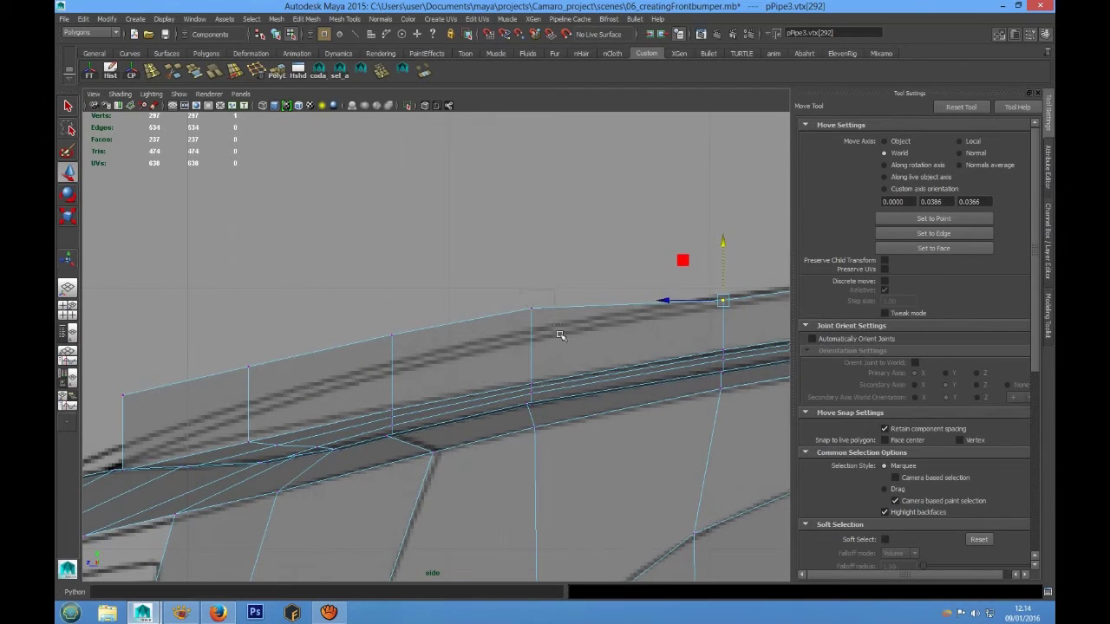
pyautogui.moveTo(560, 335); pyautogui.dragTo(561, 336)
pyautogui.moveTo(531, 253); pyautogui.dragTo(528, 277)
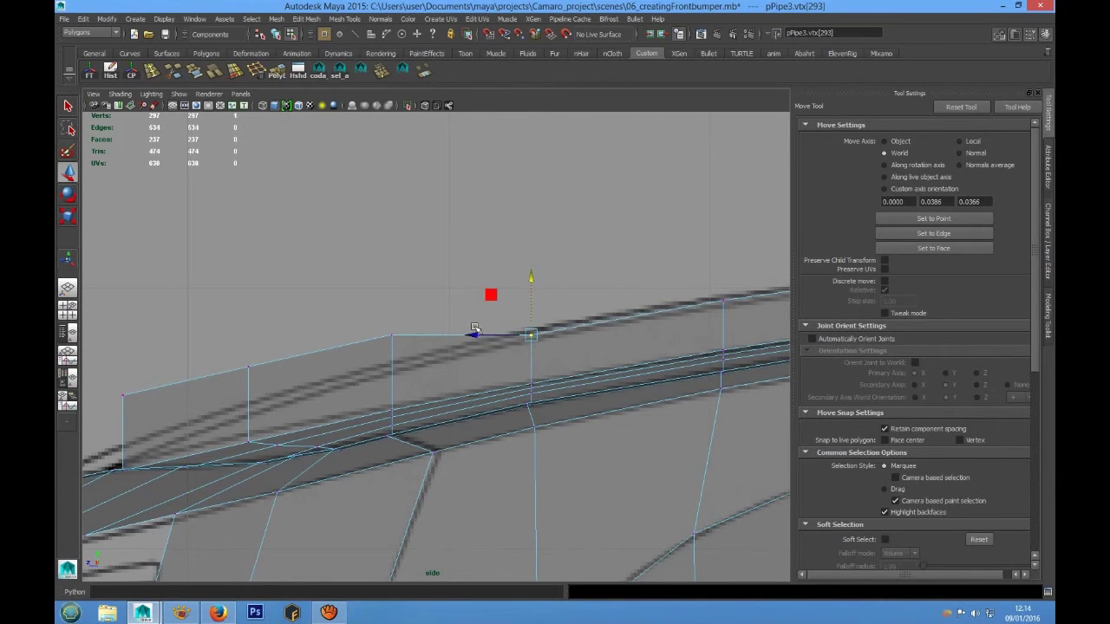
# Lower the three frontmost vertices of the extruded border onto the blueprint's hood line in the side view
pyautogui.keyDown('alt'); pyautogui.moveTo(365, 328); pyautogui.dragTo(496, 304, button='middle'); pyautogui.keyUp('alt')
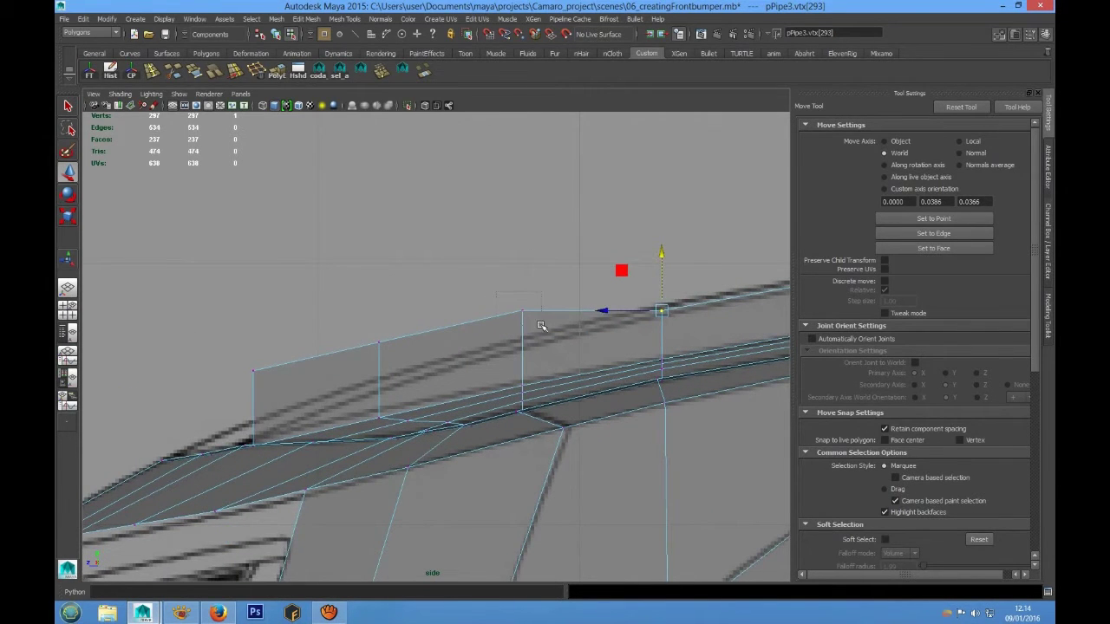
pyautogui.click(521, 310)
pyautogui.moveTo(523, 253); pyautogui.dragTo(525, 286)
pyautogui.keyDown('alt'); pyautogui.moveTo(413, 375); pyautogui.dragTo(556, 326, button='middle'); pyautogui.keyUp('alt')
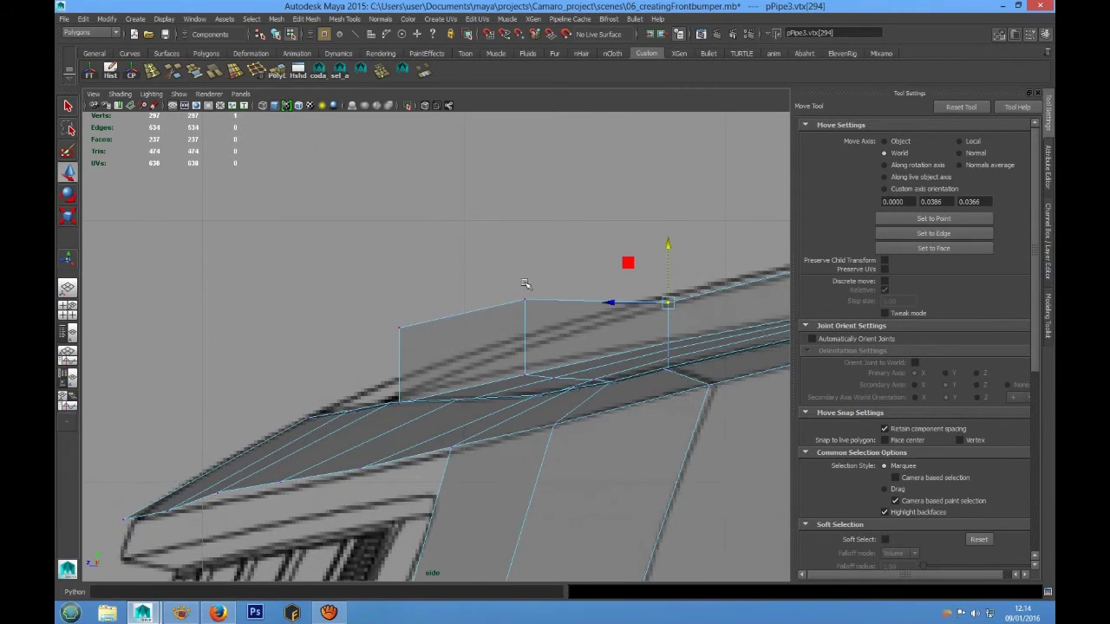
pyautogui.moveTo(514, 283); pyautogui.dragTo(540, 324)
pyautogui.moveTo(525, 242); pyautogui.dragTo(526, 288)
pyautogui.click(399, 329)
pyautogui.moveTo(399, 278); pyautogui.dragTo(400, 334)
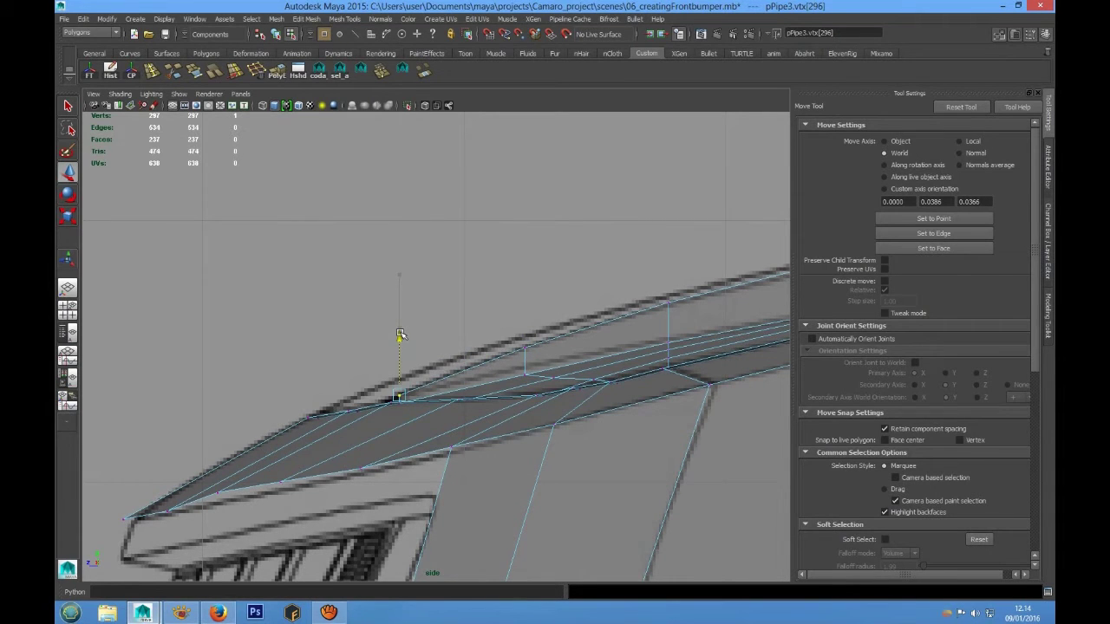
pyautogui.moveTo(399, 335); pyautogui.dragTo(399, 338)
# Examine the frontmost border vertex against the blueprint's bulge tip in the top view
pyautogui.press('space')
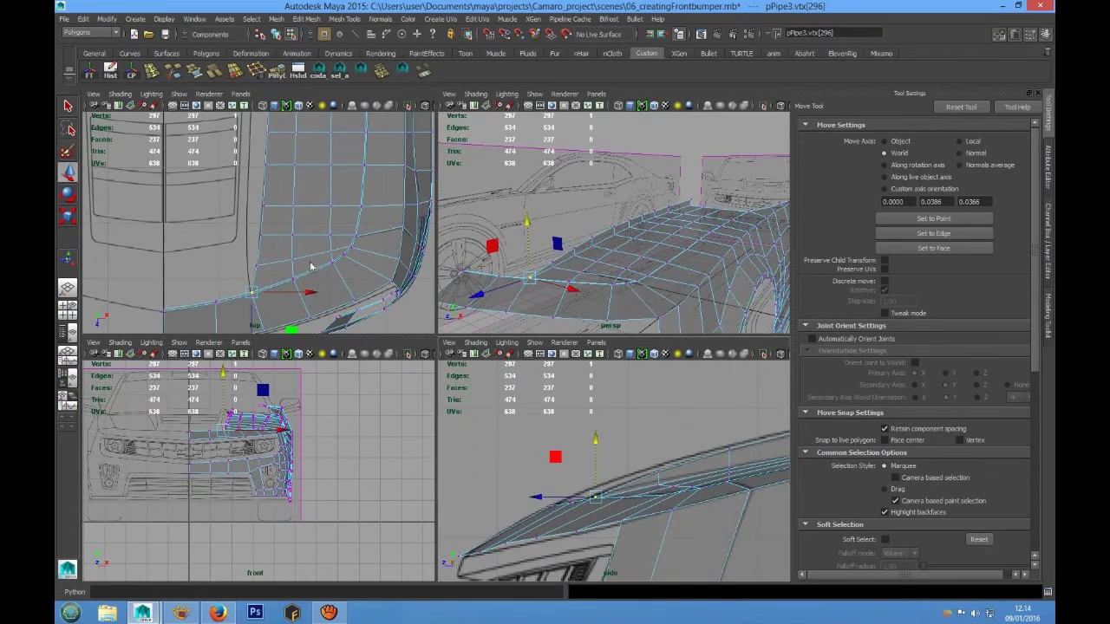
pyautogui.press('space')
pyautogui.keyDown('alt'); pyautogui.moveTo(300, 313); pyautogui.dragTo(380, 373, button='right'); pyautogui.keyUp('alt')
pyautogui.keyDown('alt'); pyautogui.moveTo(380, 374); pyautogui.dragTo(438, 148, button='middle'); pyautogui.keyUp('alt')
pyautogui.keyDown('alt'); pyautogui.moveTo(438, 148); pyautogui.dragTo(549, 267, button='right'); pyautogui.keyUp('alt')
pyautogui.keyDown('alt'); pyautogui.moveTo(548, 267); pyautogui.dragTo(413, 460, button='middle'); pyautogui.keyUp('alt')
pyautogui.press('space')
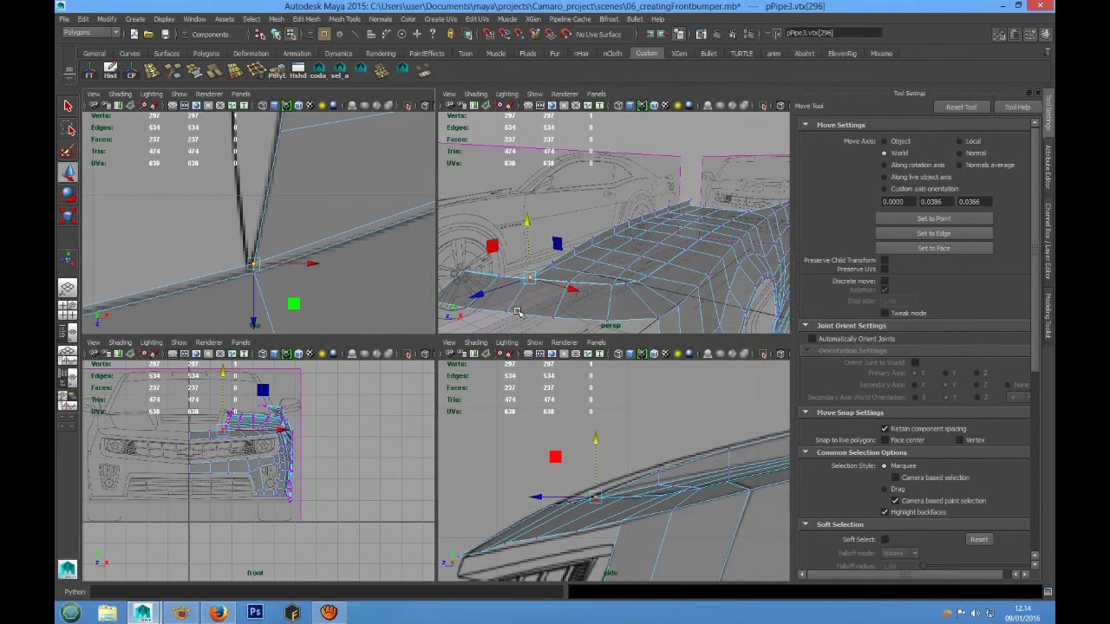
# Move the rear corner vertex of the extruded border inward onto the blueprint's bulge edge in the top view
pyautogui.keyDown('alt'); pyautogui.moveTo(642, 225); pyautogui.dragTo(599, 291, button='middle'); pyautogui.keyUp('alt')
pyautogui.keyDown('alt'); pyautogui.moveTo(651, 268); pyautogui.dragTo(612, 270); pyautogui.keyUp('alt')
pyautogui.keyDown('alt'); pyautogui.moveTo(315, 189); pyautogui.dragTo(227, 178, button='right'); pyautogui.keyUp('alt')
pyautogui.keyDown('alt'); pyautogui.moveTo(227, 178); pyautogui.dragTo(260, 281, button='middle'); pyautogui.keyUp('alt')
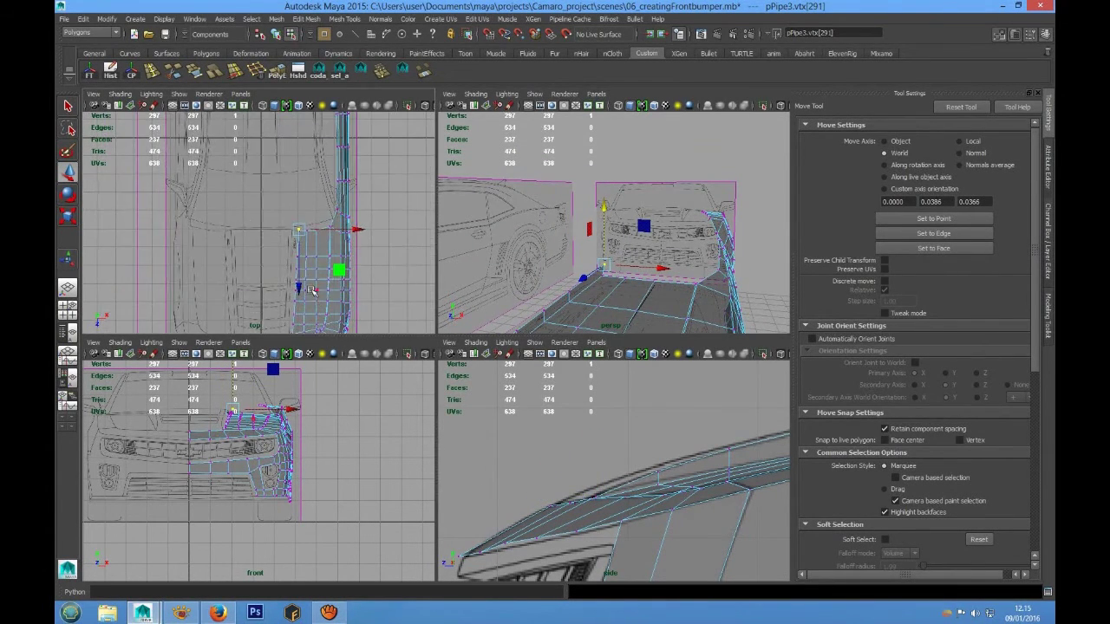
pyautogui.press('space')
pyautogui.keyDown('alt'); pyautogui.moveTo(346, 267); pyautogui.dragTo(431, 269, button='right'); pyautogui.keyUp('alt')
pyautogui.keyDown('alt'); pyautogui.moveTo(491, 352); pyautogui.dragTo(344, 132, button='middle'); pyautogui.keyUp('alt')
pyautogui.keyDown('alt'); pyautogui.moveTo(420, 280); pyautogui.dragTo(428, 393, button='middle'); pyautogui.keyUp('alt')
pyautogui.keyDown('alt'); pyautogui.moveTo(411, 282); pyautogui.dragTo(467, 266, button='right'); pyautogui.keyUp('alt')
pyautogui.keyDown('alt'); pyautogui.moveTo(471, 248); pyautogui.dragTo(465, 307, button='middle'); pyautogui.keyUp('alt')
pyautogui.moveTo(498, 277); pyautogui.dragTo(458, 291)
pyautogui.keyDown('alt'); pyautogui.moveTo(429, 380); pyautogui.dragTo(427, 294, button='middle'); pyautogui.keyUp('alt')
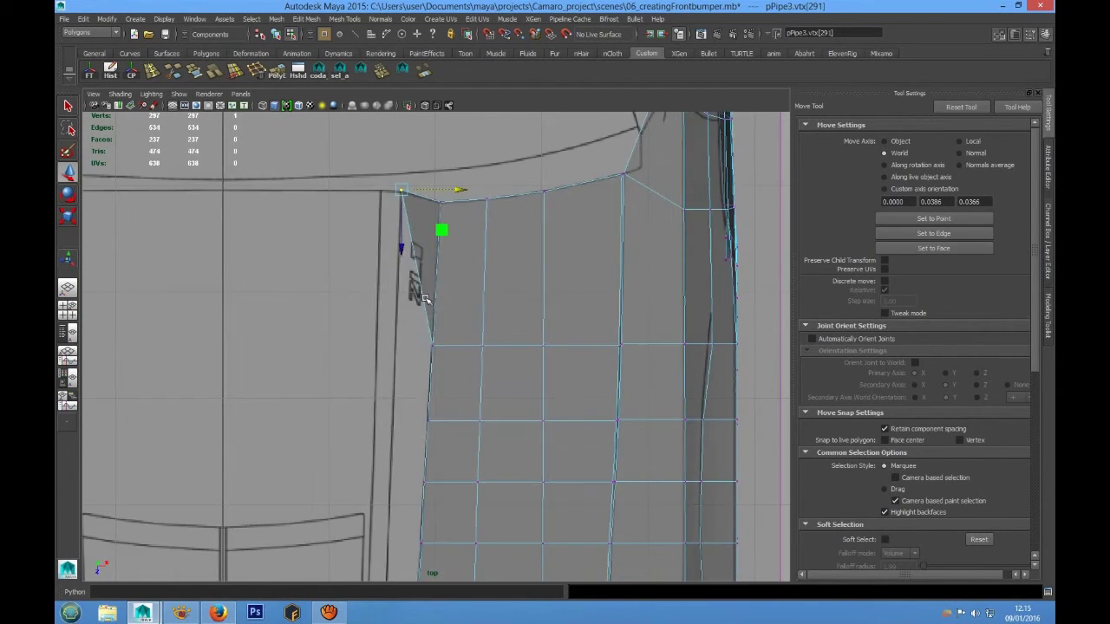
# Move the second border vertex from the rear, just ahead of the ZL1 badge, inward onto the blueprint's bulge edge
pyautogui.press('space')
pyautogui.keyDown('alt'); pyautogui.moveTo(607, 317); pyautogui.dragTo(670, 314, button='right'); pyautogui.keyUp('alt')
pyautogui.keyDown('alt'); pyautogui.moveTo(574, 321); pyautogui.dragTo(628, 219, button='middle'); pyautogui.keyUp('alt')
pyautogui.keyDown('alt'); pyautogui.moveTo(628, 221); pyautogui.dragTo(632, 235); pyautogui.keyUp('alt')
pyautogui.scroll(3, 599, 446)
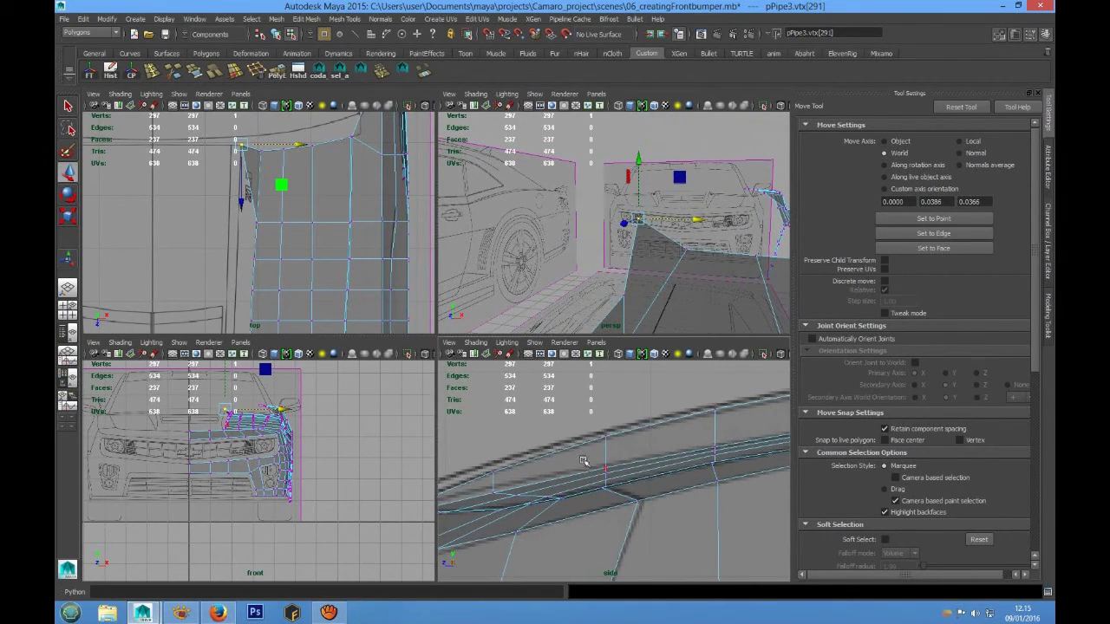
pyautogui.press('f')
pyautogui.keyDown('alt'); pyautogui.moveTo(570, 478); pyautogui.dragTo(670, 443, button='middle'); pyautogui.keyUp('alt')
pyautogui.keyDown('alt'); pyautogui.moveTo(480, 475); pyautogui.dragTo(603, 468, button='middle'); pyautogui.keyUp('alt')
pyautogui.moveTo(519, 469)
pyautogui.keyDown('alt'); pyautogui.mouseDown(button='middle')
pyautogui.moveTo(636, 468)
pyautogui.moveTo(614, 467)
pyautogui.mouseUp(button='middle'); pyautogui.keyUp('alt')
pyautogui.click(554, 450)
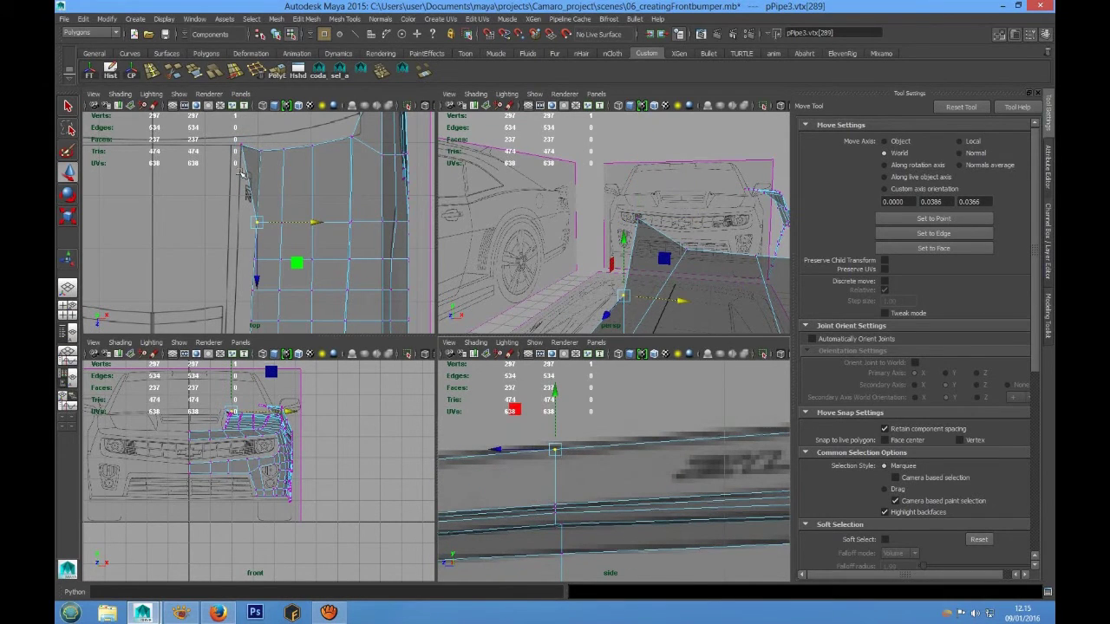
pyautogui.moveTo(305, 217); pyautogui.dragTo(296, 226)
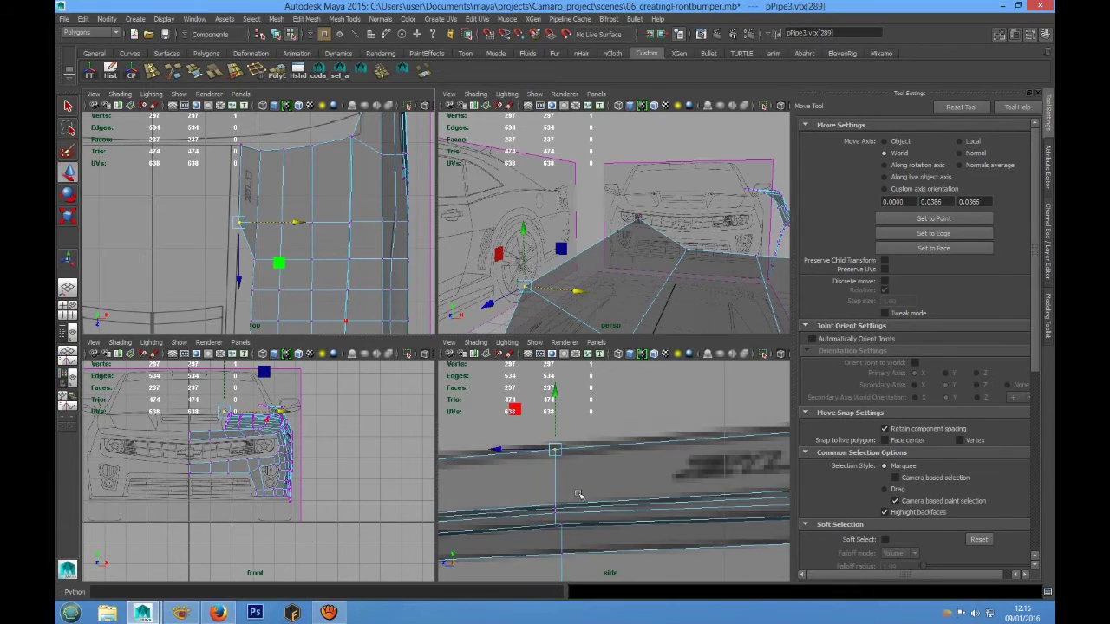
# Move the third border vertex from the rear inward onto the blueprint's bulge edge in the top view
pyautogui.scroll(-5, 581, 445)
pyautogui.scroll(2, 583, 455)
pyautogui.keyDown('alt'); pyautogui.moveTo(584, 458); pyautogui.dragTo(644, 443, button='middle'); pyautogui.keyUp('alt')
pyautogui.scroll(3, 573, 434)
pyautogui.moveTo(548, 417); pyautogui.dragTo(586, 440)
pyautogui.keyDown('alt'); pyautogui.moveTo(293, 238); pyautogui.dragTo(297, 195, button='middle'); pyautogui.keyUp('alt')
pyautogui.moveTo(317, 216); pyautogui.dragTo(300, 218)
# Move the fourth and fifth border vertices from the rear inward onto the blueprint's bulge edge
pyautogui.keyDown('alt'); pyautogui.moveTo(528, 445); pyautogui.dragTo(627, 442, button='middle'); pyautogui.keyUp('alt')
pyautogui.click(550, 429)
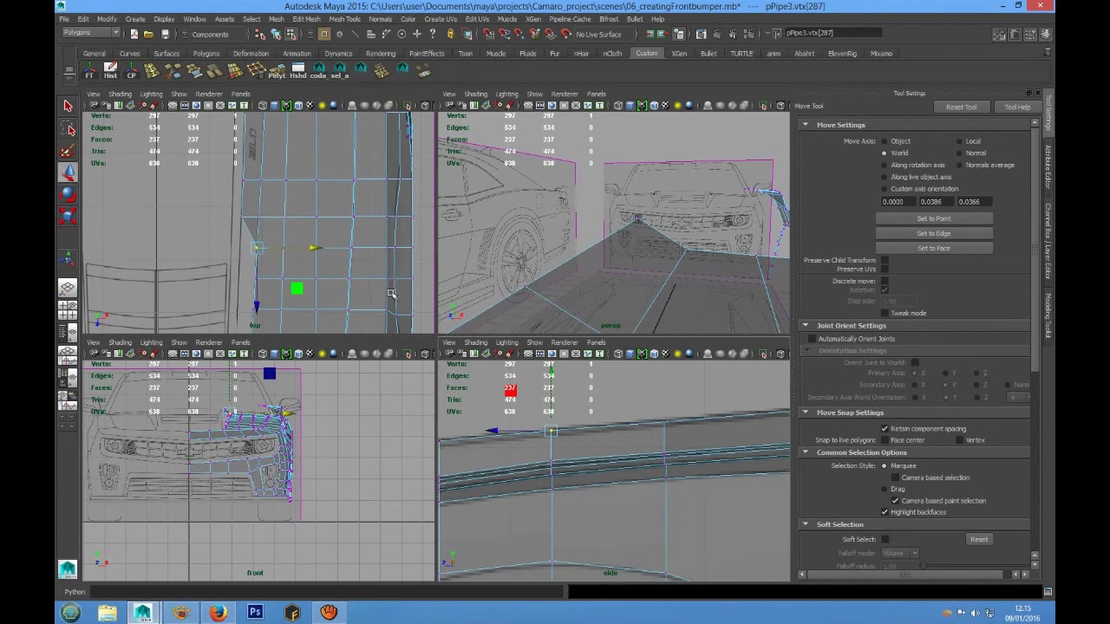
pyautogui.moveTo(314, 249); pyautogui.dragTo(296, 251)
pyautogui.keyDown('alt'); pyautogui.moveTo(558, 460); pyautogui.dragTo(677, 454, button='middle'); pyautogui.keyUp('alt')
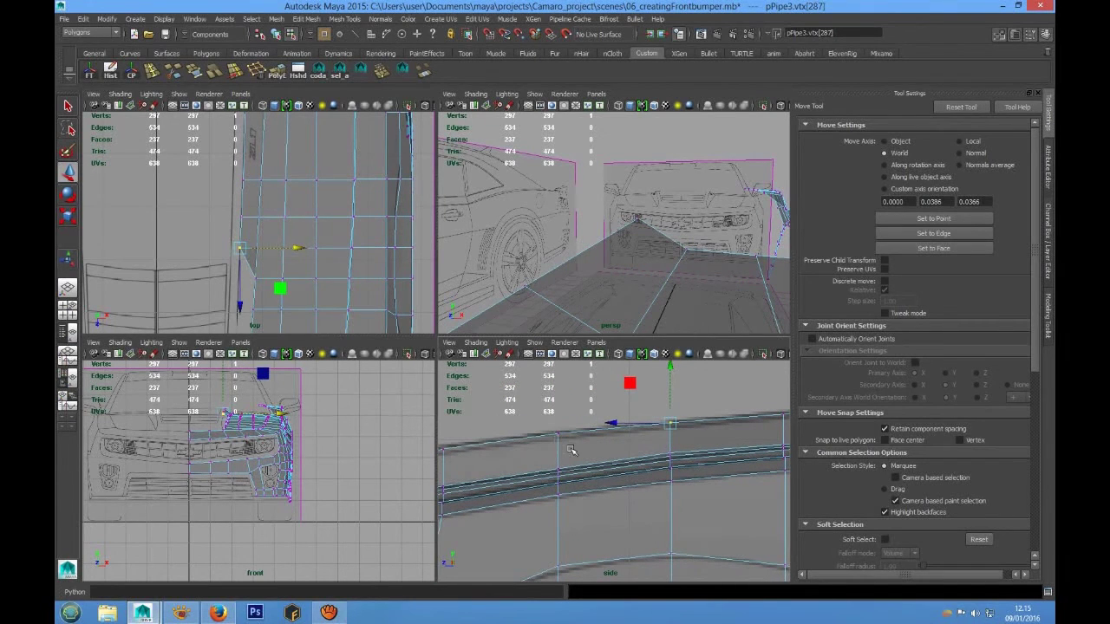
pyautogui.click(557, 434)
pyautogui.moveTo(313, 280); pyautogui.dragTo(296, 279)
# Shift the sixth and seventh border vertices inward to follow the blueprint's bulge edge beside the hood vent
pyautogui.keyDown('alt'); pyautogui.moveTo(506, 459); pyautogui.dragTo(651, 460, button='middle'); pyautogui.keyUp('alt')
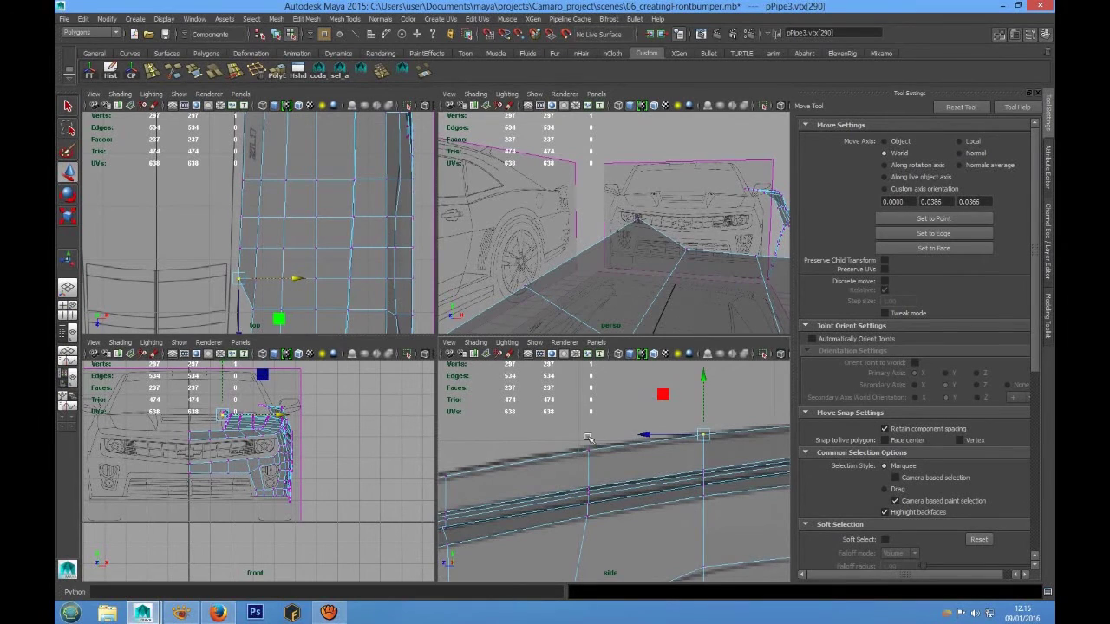
pyautogui.moveTo(604, 458); pyautogui.dragTo(606, 460)
pyautogui.keyDown('alt'); pyautogui.moveTo(315, 279); pyautogui.dragTo(333, 178, button='middle'); pyautogui.keyUp('alt')
pyautogui.moveTo(324, 208); pyautogui.dragTo(310, 210)
pyautogui.keyDown('alt'); pyautogui.moveTo(508, 465); pyautogui.dragTo(651, 435, button='middle'); pyautogui.keyUp('alt')
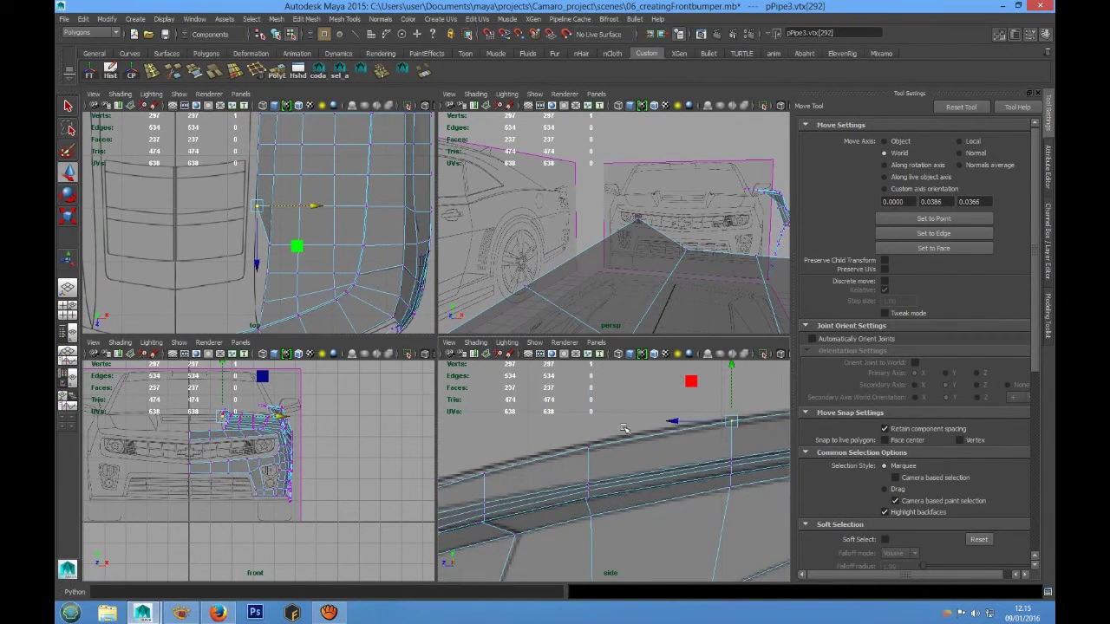
pyautogui.click(586, 446)
pyautogui.moveTo(333, 248); pyautogui.dragTo(320, 247)
# Move the last two border vertices behind the bulge's front tip inward onto the blueprint's curved edge
pyautogui.keyDown('alt'); pyautogui.moveTo(622, 499); pyautogui.dragTo(676, 442, button='middle'); pyautogui.keyUp('alt')
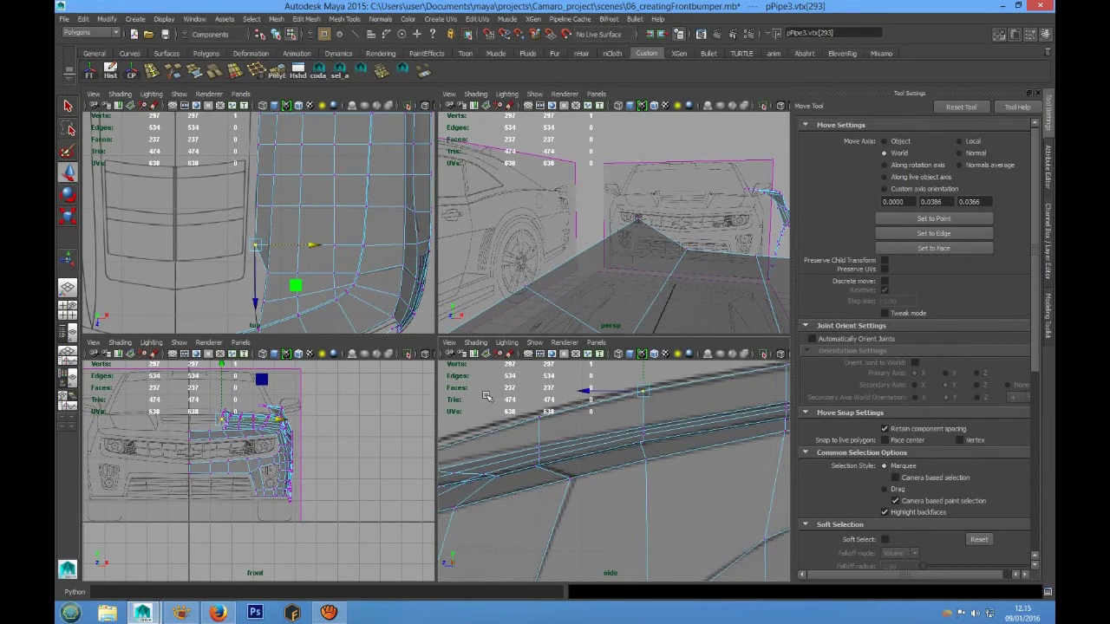
pyautogui.moveTo(532, 413); pyautogui.dragTo(547, 432)
pyautogui.keyDown('alt'); pyautogui.moveTo(266, 248); pyautogui.dragTo(271, 212, button='middle'); pyautogui.keyUp('alt')
pyautogui.moveTo(332, 239); pyautogui.dragTo(318, 240)
pyautogui.keyDown('alt'); pyautogui.moveTo(560, 446); pyautogui.dragTo(732, 444, button='middle'); pyautogui.keyUp('alt')
pyautogui.moveTo(618, 454); pyautogui.dragTo(600, 441)
pyautogui.scroll(4, 303, 244)
pyautogui.keyDown('alt'); pyautogui.moveTo(298, 238); pyautogui.dragTo(307, 153, button='middle'); pyautogui.keyUp('alt')
pyautogui.moveTo(339, 222); pyautogui.dragTo(326, 224)
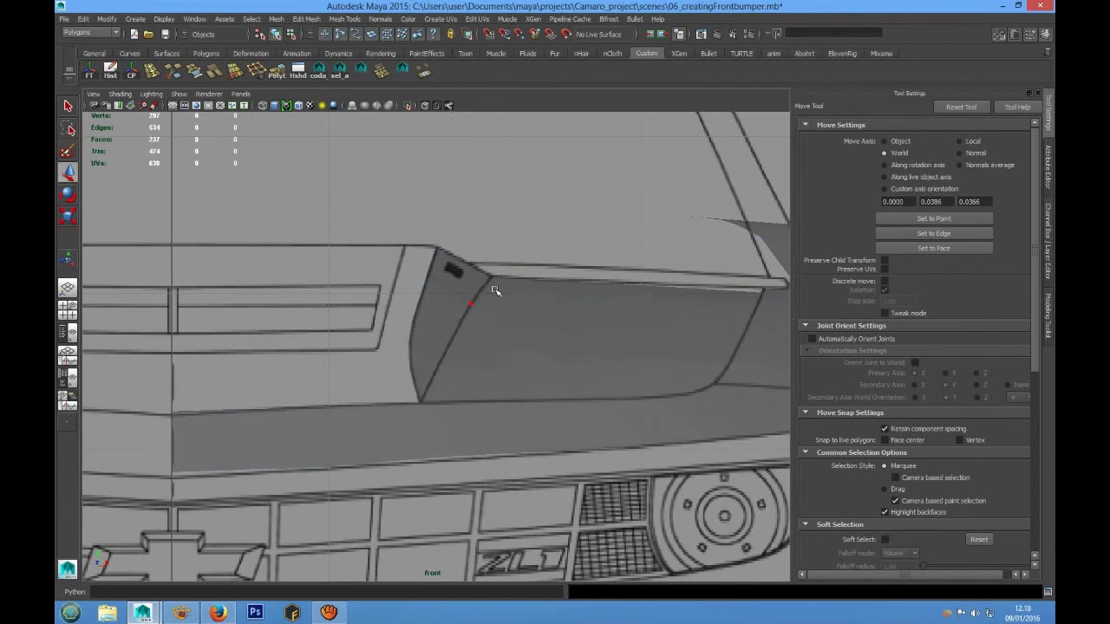
# Select the nine raised inner border edges of the hood, from the windshield end to the bumper lip
pyautogui.press('F8')
pyautogui.press('space')
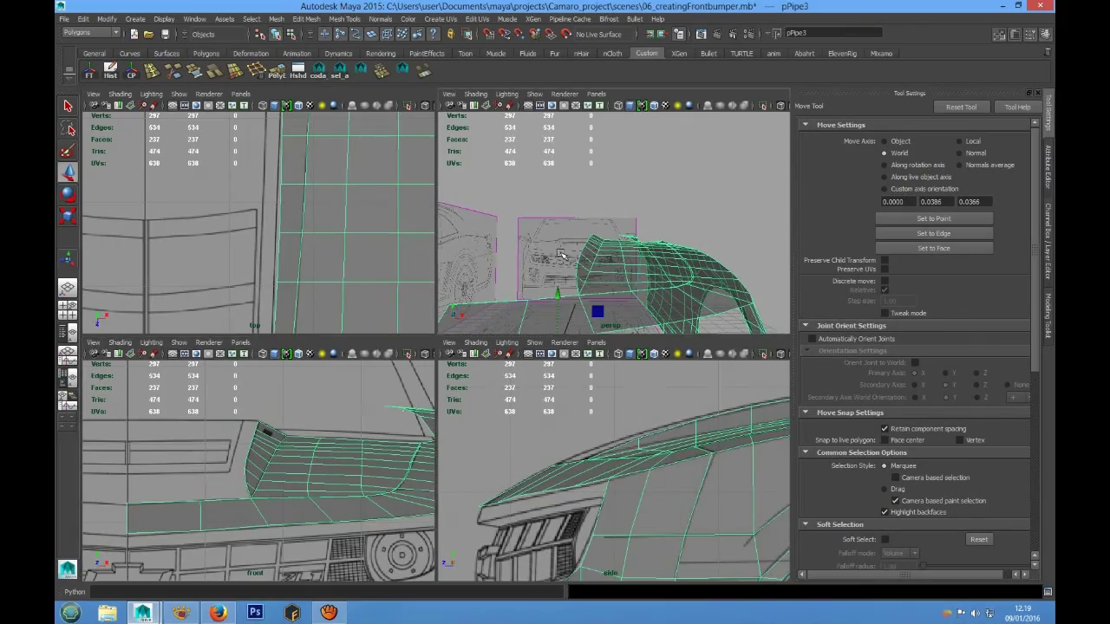
pyautogui.press('space')
pyautogui.scroll(-3, 560, 253)
pyautogui.keyDown('alt'); pyautogui.moveTo(511, 372); pyautogui.dragTo(455, 327); pyautogui.keyUp('alt')
pyautogui.scroll(3, 384, 383)
pyautogui.moveTo(446, 251); pyautogui.dragTo(475, 238, button='right')
pyautogui.keyDown('alt'); pyautogui.moveTo(423, 242); pyautogui.dragTo(426, 266); pyautogui.keyUp('alt')
pyautogui.moveTo(395, 178); pyautogui.dragTo(398, 161, button='right')
pyautogui.keyDown('shift'); pyautogui.click(391, 204); pyautogui.keyUp('shift')
pyautogui.keyDown('shift'); pyautogui.click(389, 227); pyautogui.keyUp('shift')
pyautogui.keyDown('shift'); pyautogui.click(385, 251); pyautogui.keyUp('shift')
pyautogui.keyDown('shift'); pyautogui.click(379, 280); pyautogui.keyUp('shift')
pyautogui.keyDown('shift'); pyautogui.click(372, 328); pyautogui.keyUp('shift')
pyautogui.keyDown('shift'); pyautogui.click(369, 357); pyautogui.keyUp('shift')
pyautogui.keyDown('shift'); pyautogui.click(362, 400); pyautogui.keyUp('shift')
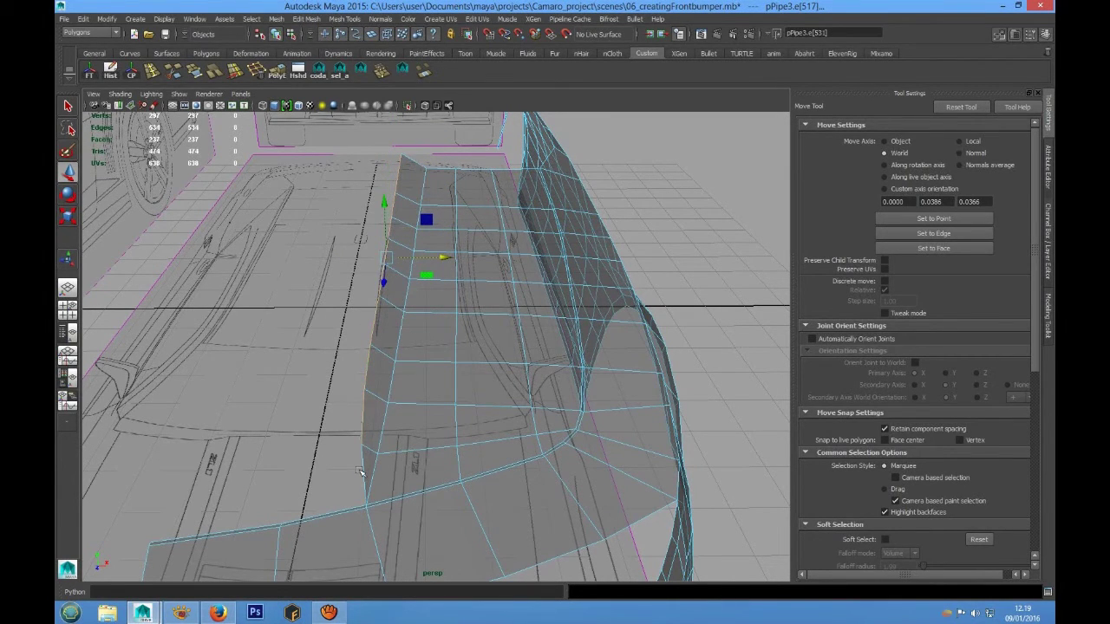
pyautogui.keyDown('shift'); pyautogui.click(362, 473); pyautogui.keyUp('shift')
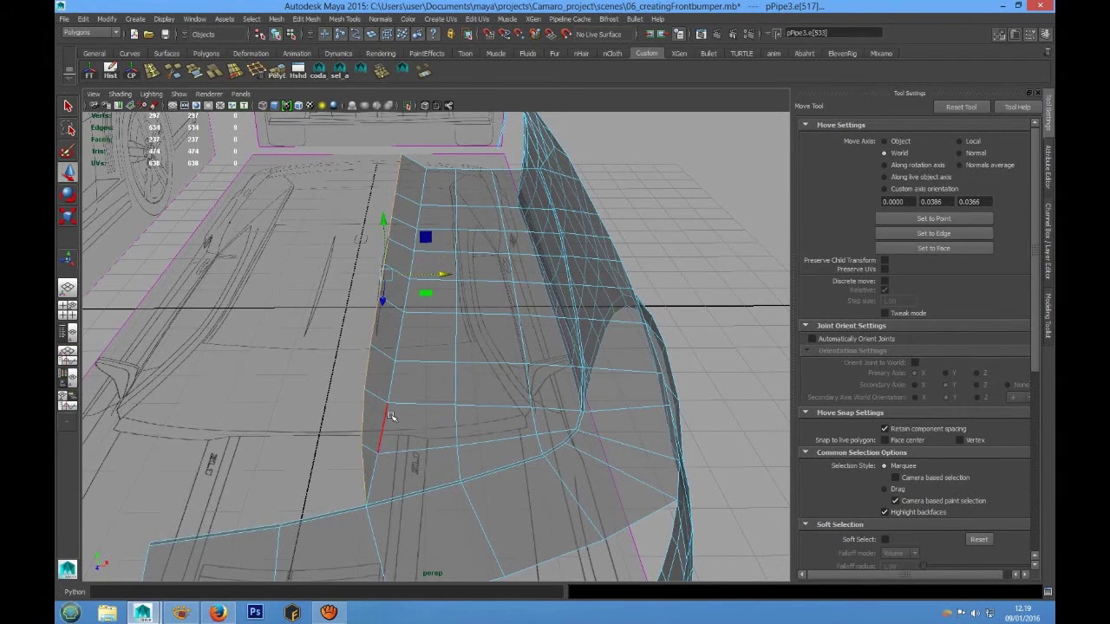
# Extrude the selected border edges inward toward the car's centre line in the top view and scale them into a straight line
pyautogui.keyDown('alt'); pyautogui.moveTo(404, 389); pyautogui.dragTo(408, 349); pyautogui.keyUp('alt')
pyautogui.press('space')
pyautogui.press('space')
pyautogui.keyDown('alt'); pyautogui.moveTo(331, 114); pyautogui.dragTo(328, 138, button='middle'); pyautogui.keyUp('alt')
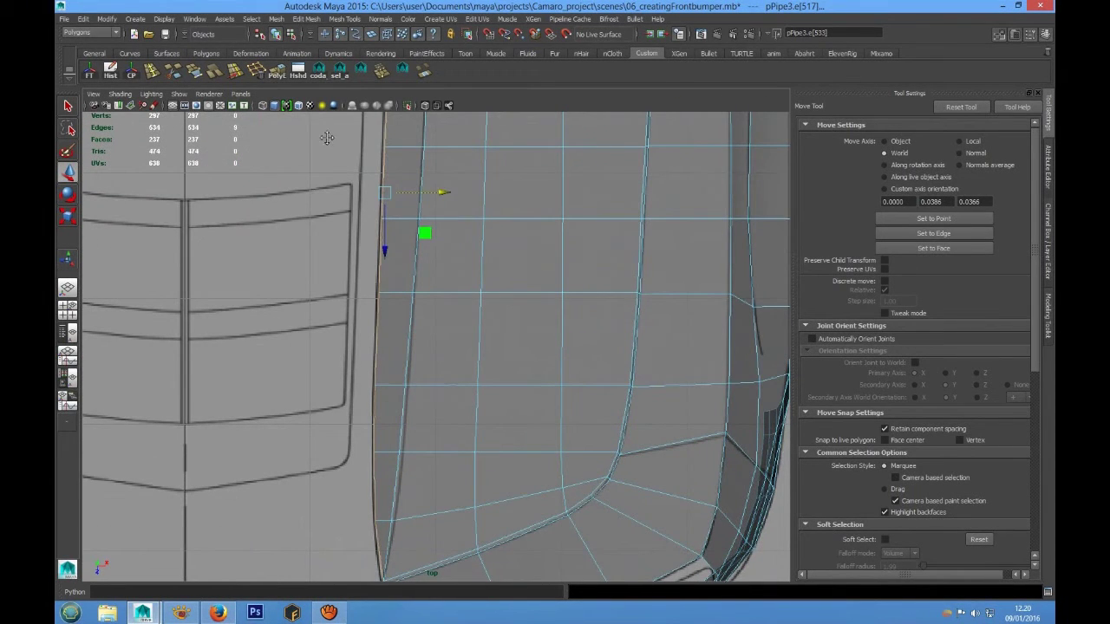
pyautogui.click(277, 71)
pyautogui.keyDown('alt'); pyautogui.moveTo(470, 300); pyautogui.dragTo(473, 334, button='middle'); pyautogui.keyUp('alt')
pyautogui.press('w')
pyautogui.keyDown('alt'); pyautogui.moveTo(456, 379); pyautogui.dragTo(435, 352, button='right'); pyautogui.keyUp('alt')
pyautogui.keyDown('alt'); pyautogui.moveTo(431, 347); pyautogui.dragTo(428, 375, button='middle'); pyautogui.keyUp('alt')
pyautogui.keyDown('alt'); pyautogui.moveTo(428, 375); pyautogui.dragTo(439, 371, button='right'); pyautogui.keyUp('alt')
pyautogui.moveTo(464, 332); pyautogui.dragTo(356, 333)
pyautogui.press('r')
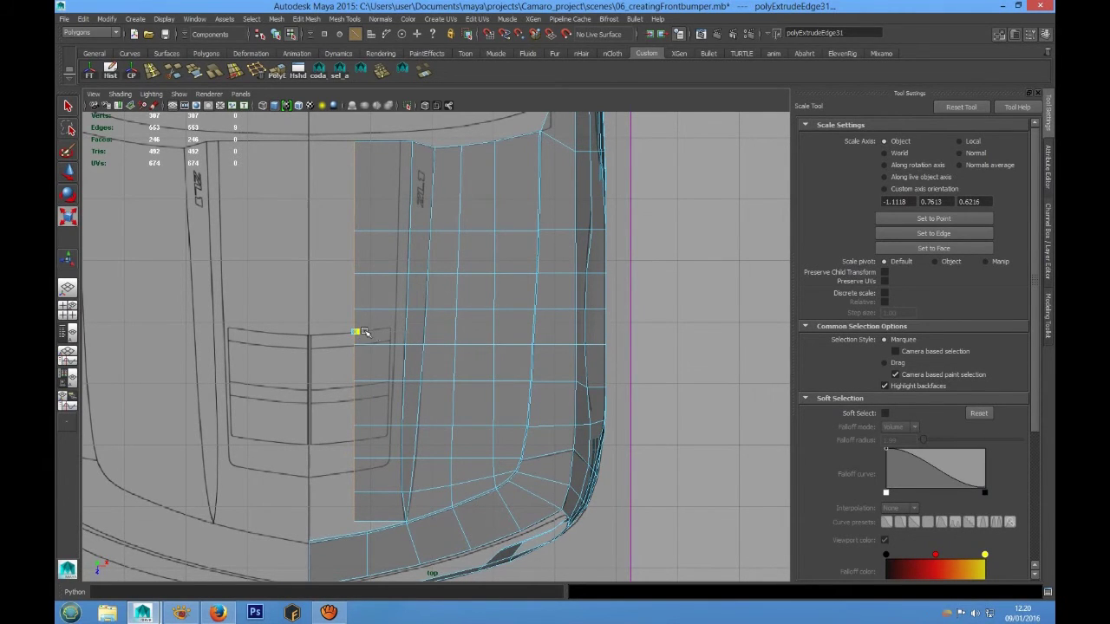
# Move the ten new border vertices sideways into line with the bumper lip's vertex next to the centre line
pyautogui.moveTo(379, 287); pyautogui.dragTo(336, 274, button='right')
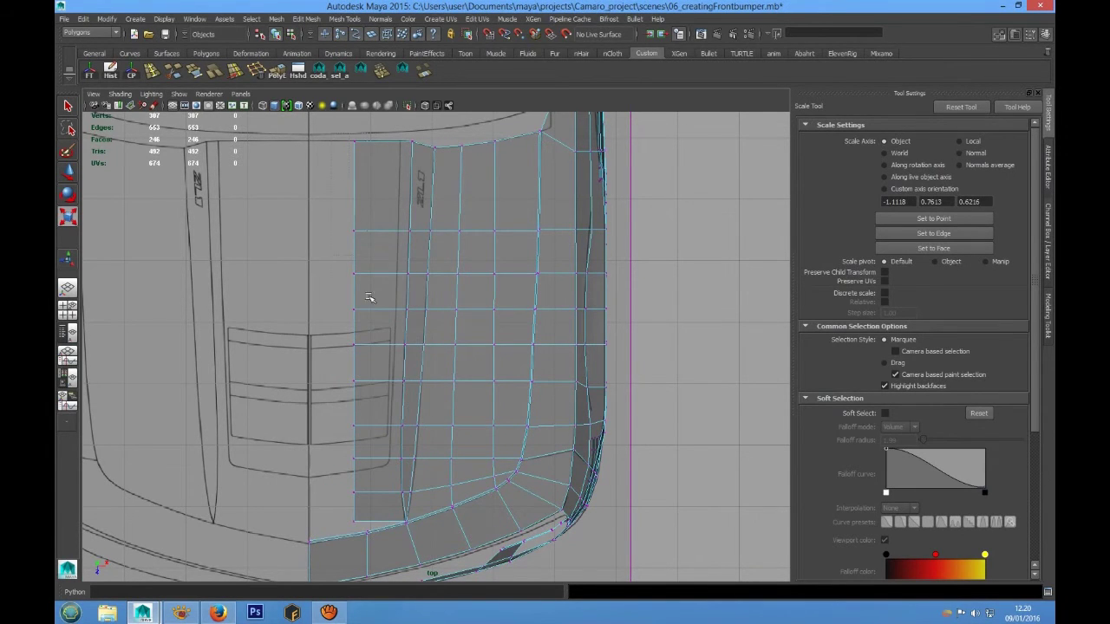
pyautogui.moveTo(374, 525); pyautogui.dragTo(375, 526)
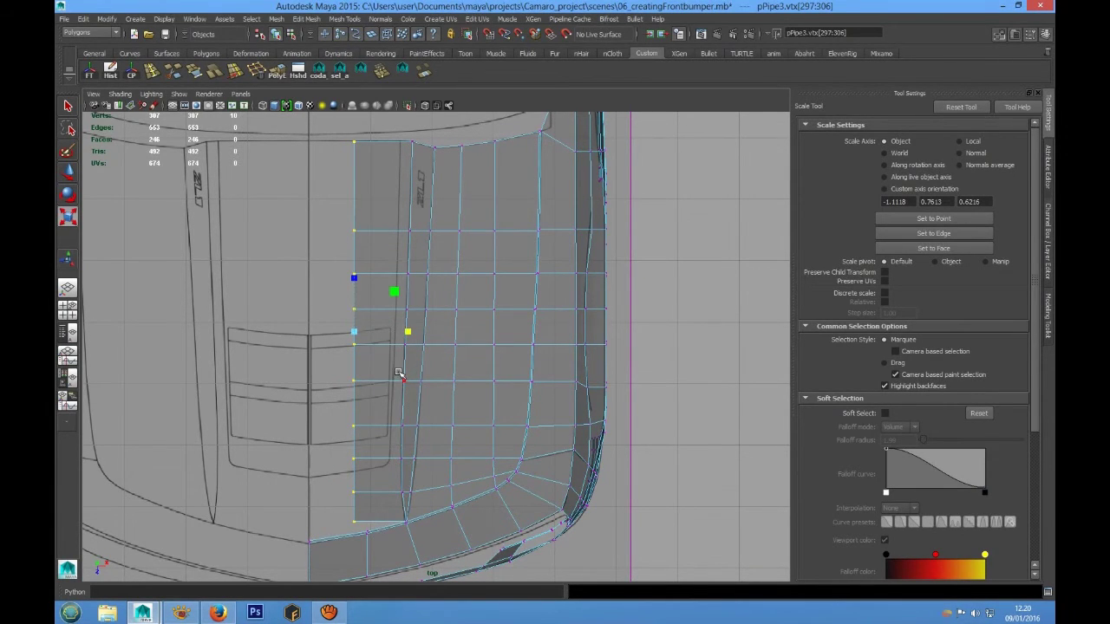
pyautogui.press('w')
pyautogui.keyDown('alt'); pyautogui.moveTo(398, 397); pyautogui.dragTo(408, 315, button='middle'); pyautogui.keyUp('alt')
pyautogui.scroll(2, 404, 310)
pyautogui.moveTo(407, 226); pyautogui.dragTo(422, 228)
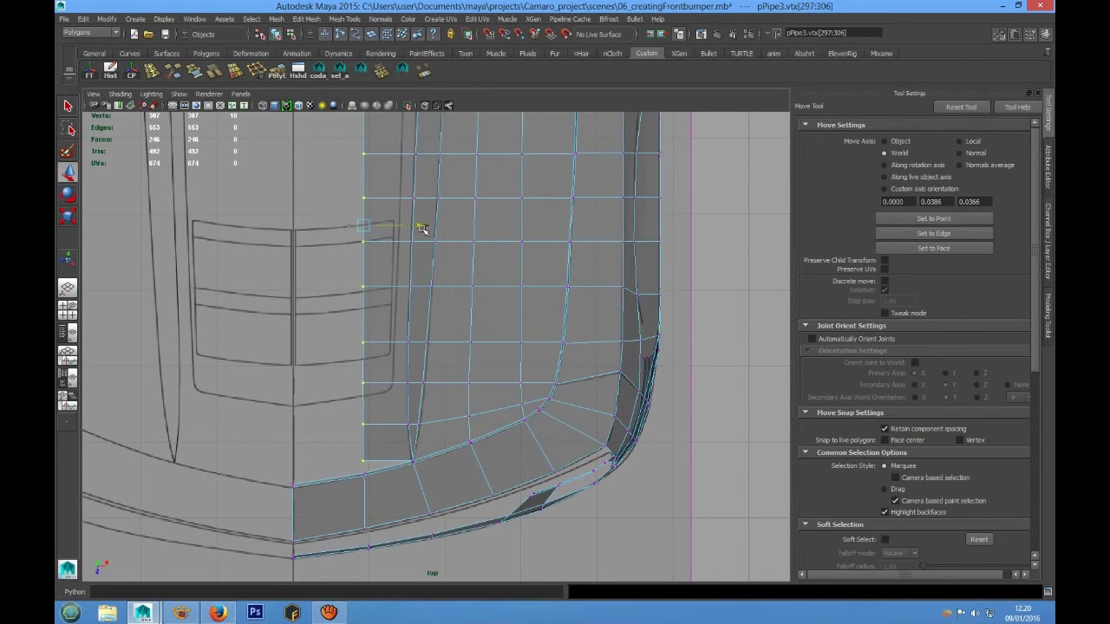
# Raise the ten new border vertices slightly in the side view
pyautogui.press('space')
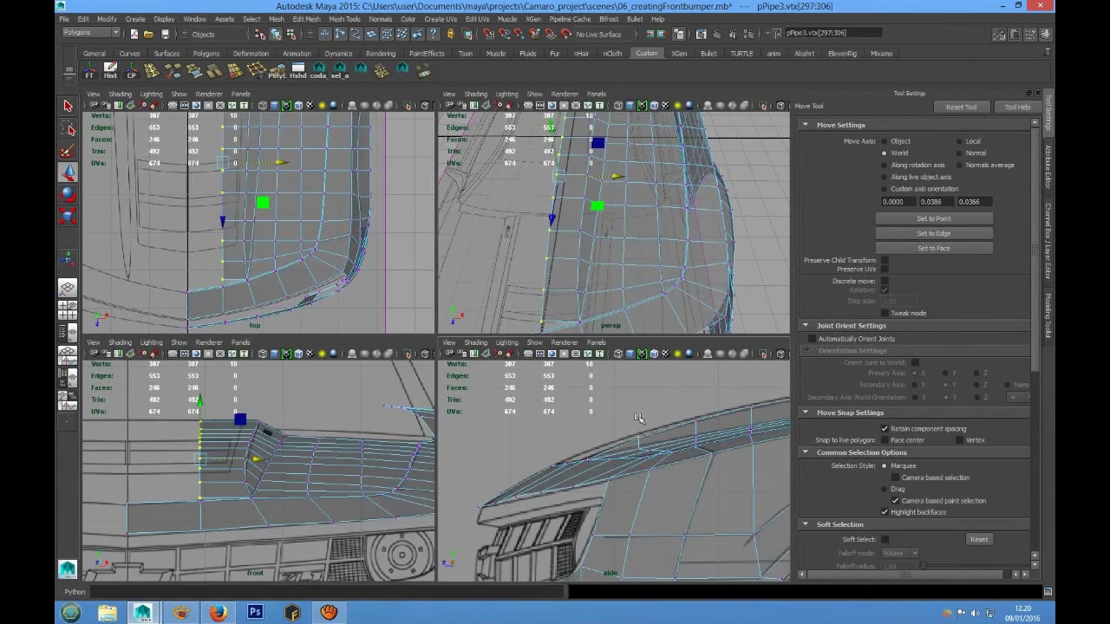
pyautogui.press('space')
pyautogui.scroll(-5, 563, 359)
pyautogui.scroll(5, 456, 401)
pyautogui.keyDown('alt'); pyautogui.moveTo(582, 364); pyautogui.dragTo(417, 344, button='middle'); pyautogui.keyUp('alt')
pyautogui.scroll(4, 607, 380)
pyautogui.moveTo(480, 331); pyautogui.dragTo(480, 329)
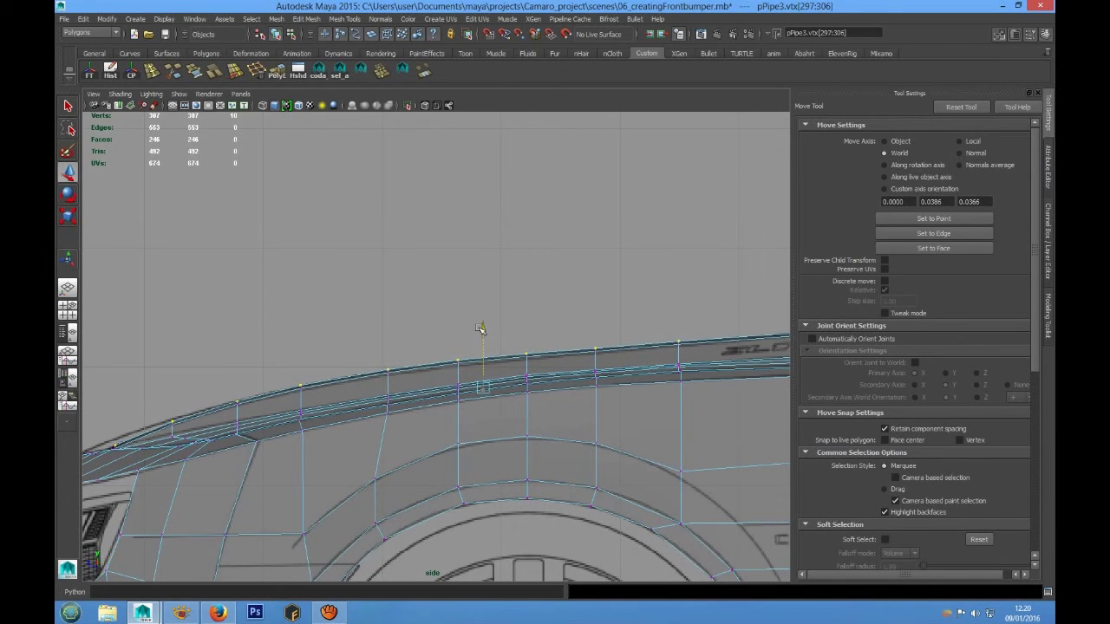
# Snap the front vertex of the new hood strip onto the adjacent bumper lip vertex in the top view
pyautogui.press('space')
pyautogui.press('space')
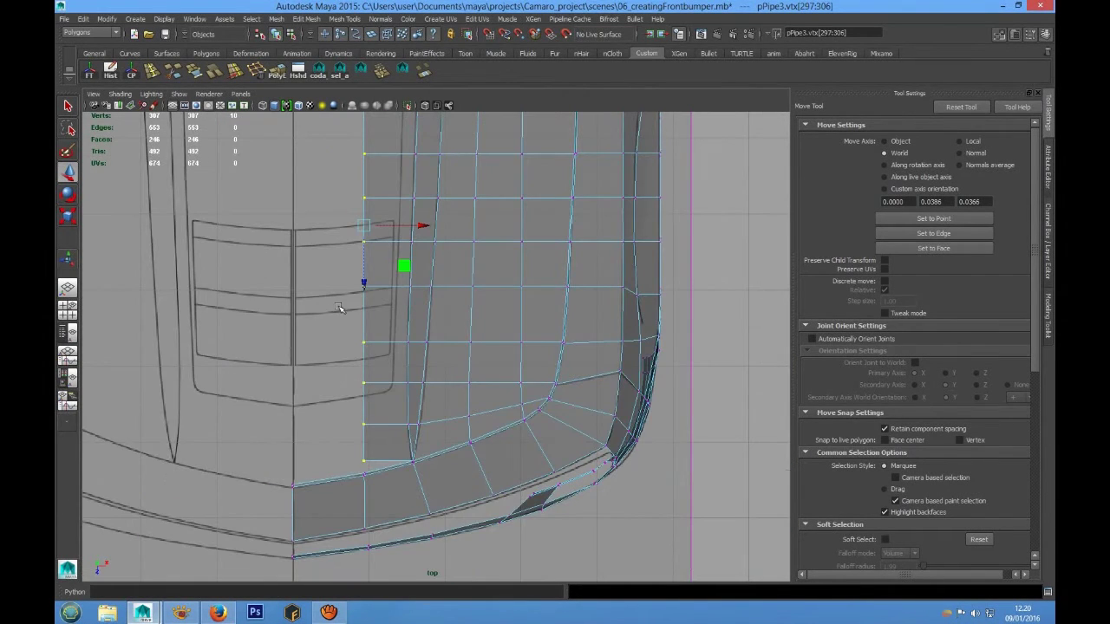
pyautogui.scroll(2, 388, 382)
pyautogui.scroll(2, 448, 339)
pyautogui.keyDown('alt'); pyautogui.moveTo(357, 507); pyautogui.dragTo(454, 364, button='middle'); pyautogui.keyUp('alt')
pyautogui.scroll(3, 438, 349)
pyautogui.click(450, 321)
pyautogui.moveTo(435, 312); pyautogui.dragTo(387, 311, button='right')
pyautogui.moveTo(411, 321); pyautogui.dragTo(459, 361)
pyautogui.scroll(2, 458, 352)
pyautogui.moveTo(458, 352)
pyautogui.keyDown('alt'); pyautogui.mouseDown(button='middle')
pyautogui.moveTo(445, 311)
pyautogui.moveTo(466, 363)
pyautogui.moveTo(454, 340)
pyautogui.mouseUp(button='middle'); pyautogui.keyUp('alt')
pyautogui.scroll(2, 443, 312)
pyautogui.scroll(-5, 457, 345)
pyautogui.press('v')
pyautogui.moveTo(422, 315); pyautogui.dragTo(423, 327)
pyautogui.click(453, 320)
# Merge the two coincident vertices where the new hood strip meets the bumper lip
pyautogui.scroll(4, 419, 342)
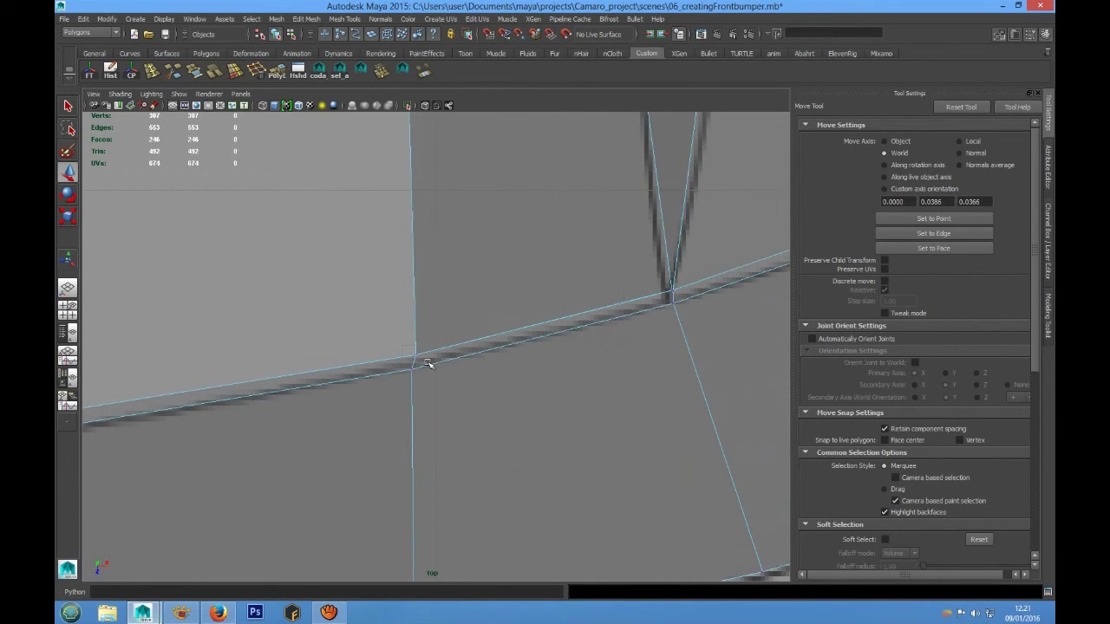
pyautogui.click(428, 363)
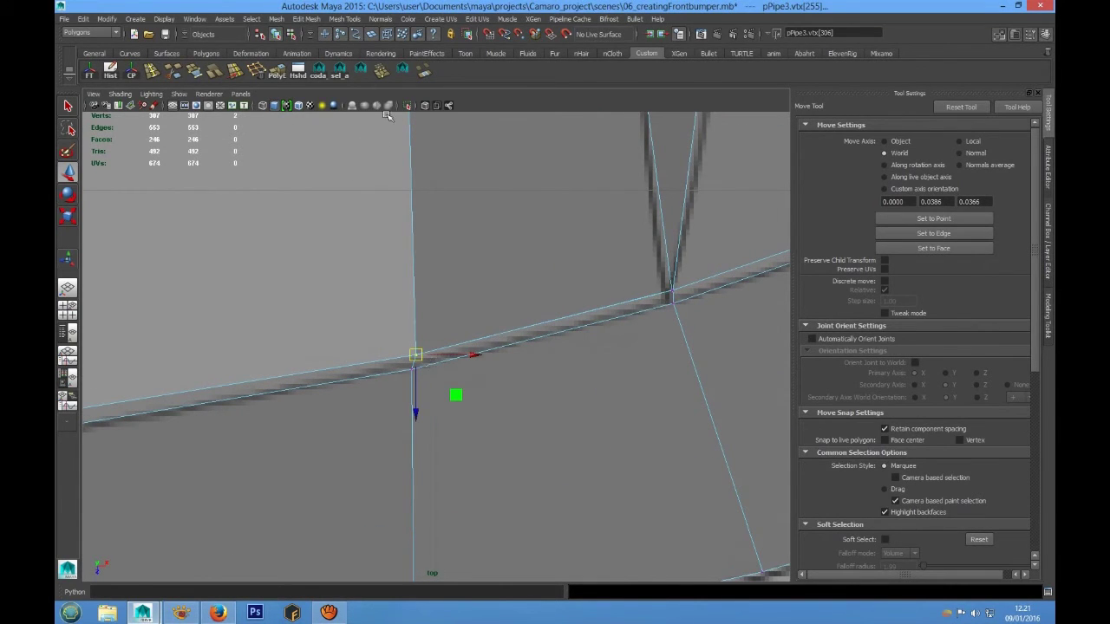
pyautogui.click(385, 71)
# Select the nine edges along the new strip's straight inner border, from the bumper lip back to the windshield
pyautogui.scroll(-12, 459, 296)
pyautogui.keyDown('alt'); pyautogui.moveTo(461, 315); pyautogui.dragTo(452, 418, button='middle'); pyautogui.keyUp('alt')
pyautogui.moveTo(448, 299); pyautogui.dragTo(472, 279, button='right')
pyautogui.scroll(2, 443, 280)
pyautogui.keyDown('alt'); pyautogui.moveTo(446, 227); pyautogui.dragTo(418, 336, button='middle'); pyautogui.keyUp('alt')
pyautogui.moveTo(410, 268); pyautogui.dragTo(411, 242, button='right')
pyautogui.click(396, 240)
pyautogui.keyDown('alt'); pyautogui.moveTo(389, 530); pyautogui.dragTo(423, 318, button='middle'); pyautogui.keyUp('alt')
pyautogui.scroll(2, 424, 319)
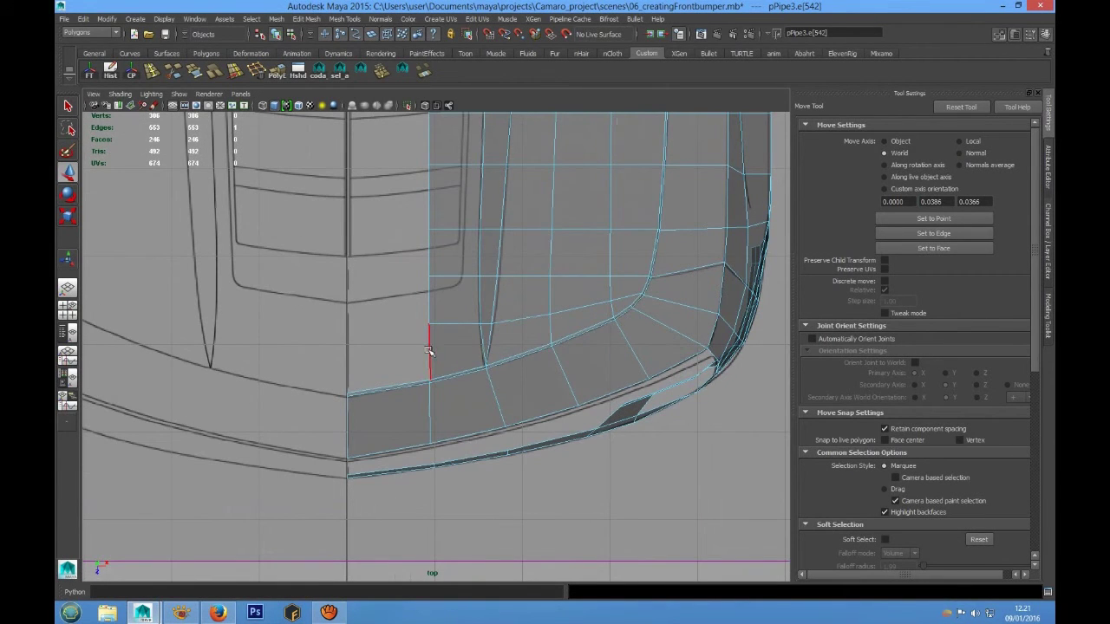
pyautogui.keyDown('shift'); pyautogui.click(427, 312); pyautogui.keyUp('shift')
pyautogui.keyDown('alt'); pyautogui.moveTo(446, 248); pyautogui.dragTo(435, 363, button='middle'); pyautogui.keyUp('alt')
pyautogui.keyDown('shift'); pyautogui.click(421, 312); pyautogui.keyUp('shift')
pyautogui.keyDown('alt'); pyautogui.moveTo(445, 258); pyautogui.dragTo(437, 415, button='middle'); pyautogui.keyUp('alt')
pyautogui.keyDown('shift'); pyautogui.click(414, 264); pyautogui.keyUp('shift')
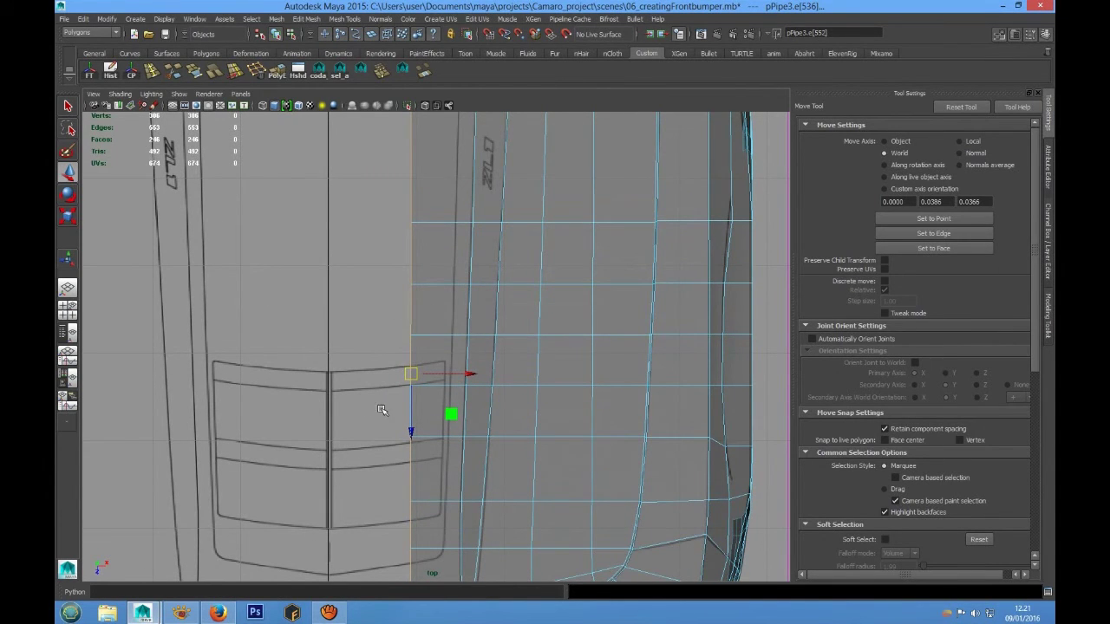
pyautogui.keyDown('shift'); pyautogui.moveTo(381, 409); pyautogui.dragTo(416, 410); pyautogui.keyUp('shift')
pyautogui.scroll(-4, 440, 351)
pyautogui.keyDown('alt'); pyautogui.moveTo(440, 350); pyautogui.dragTo(404, 394, button='middle'); pyautogui.keyUp('alt')
pyautogui.scroll(2, 411, 312)
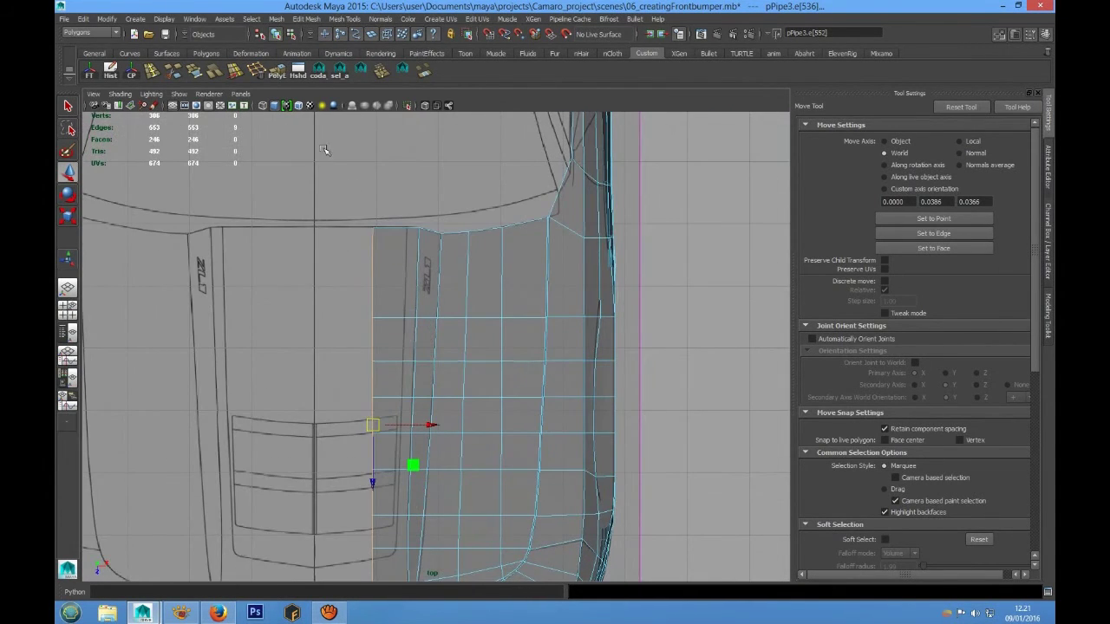
# Extrude the selected inner hood border edges and move the new edges inward toward the centre line in the top view
pyautogui.click(276, 71)
pyautogui.keyDown('alt'); pyautogui.moveTo(488, 443); pyautogui.dragTo(475, 363, button='middle'); pyautogui.keyUp('alt')
pyautogui.press('w')
pyautogui.scroll(2, 453, 363)
pyautogui.moveTo(402, 347); pyautogui.dragTo(353, 346)
# Scale the extruded hood border along the X axis to flatten it into a straight line
pyautogui.keyDown('alt'); pyautogui.moveTo(353, 346); pyautogui.dragTo(400, 292, button='middle'); pyautogui.keyUp('alt')
pyautogui.press('r')
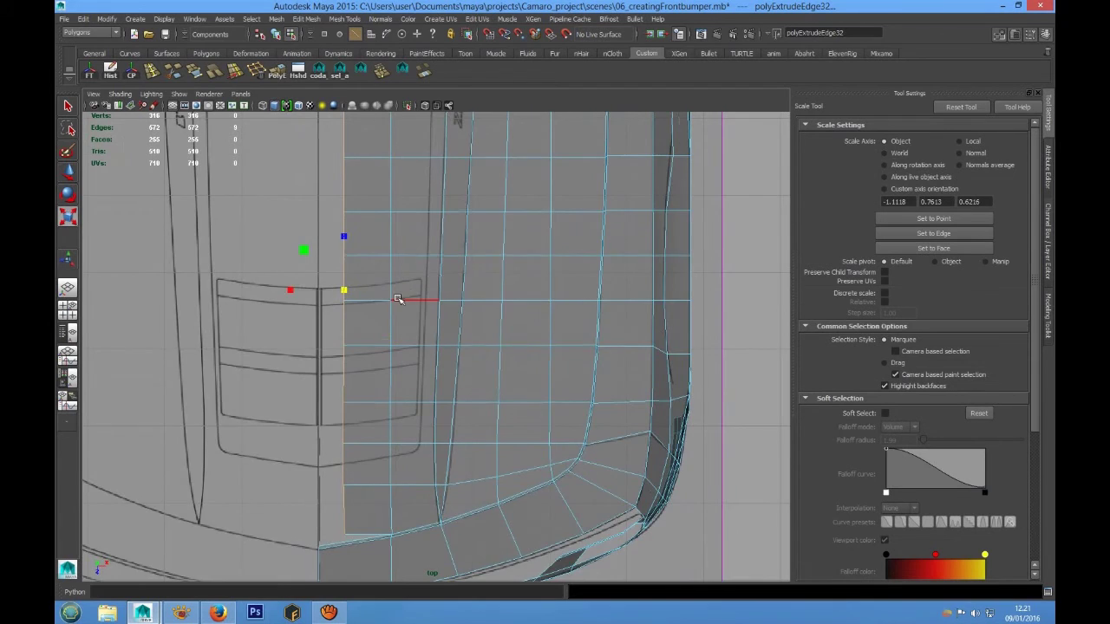
pyautogui.keyDown('alt'); pyautogui.moveTo(320, 288); pyautogui.dragTo(327, 324, button='middle'); pyautogui.keyUp('alt')
pyautogui.moveTo(298, 326); pyautogui.dragTo(351, 329)
# Move the straightened hood border sideways and snap it to the grid on the car's centre line
pyautogui.press('w')
pyautogui.scroll(1, 460, 360)
pyautogui.keyDown('alt'); pyautogui.moveTo(465, 355); pyautogui.dragTo(493, 303, button='middle'); pyautogui.keyUp('alt')
pyautogui.scroll(-5, 472, 333)
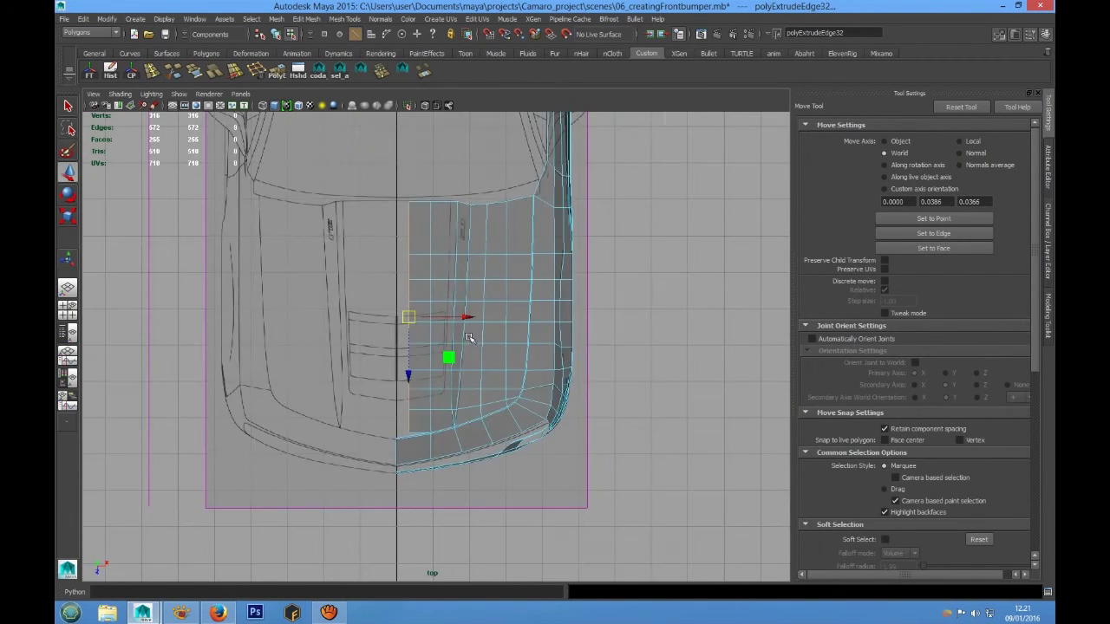
pyautogui.scroll(5, 451, 334)
pyautogui.press('x')
pyautogui.moveTo(442, 335); pyautogui.dragTo(383, 337)
# Snap the hood's front centre-line vertex onto the adjacent bumper lip vertex in the top view
pyautogui.keyDown('alt'); pyautogui.moveTo(393, 451); pyautogui.dragTo(456, 251, button='middle'); pyautogui.keyUp('alt')
pyautogui.scroll(5, 439, 319)
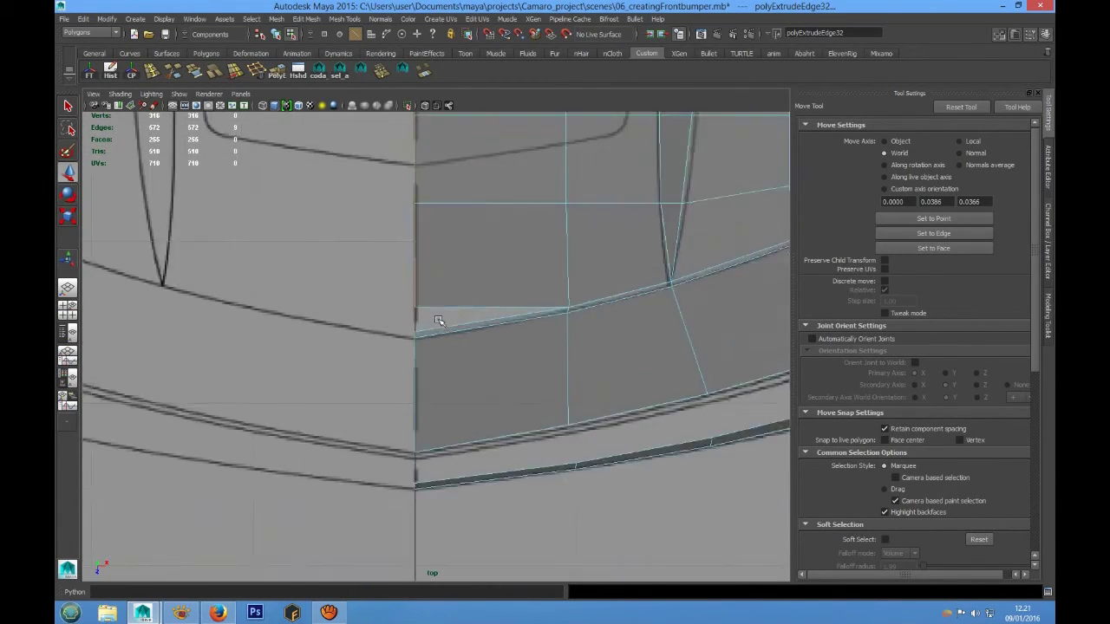
pyautogui.scroll(3, 438, 319)
pyautogui.keyDown('alt'); pyautogui.moveTo(436, 315); pyautogui.dragTo(441, 339, button='middle'); pyautogui.keyUp('alt')
pyautogui.moveTo(438, 317); pyautogui.dragTo(404, 307, button='right')
pyautogui.moveTo(405, 308); pyautogui.dragTo(423, 324)
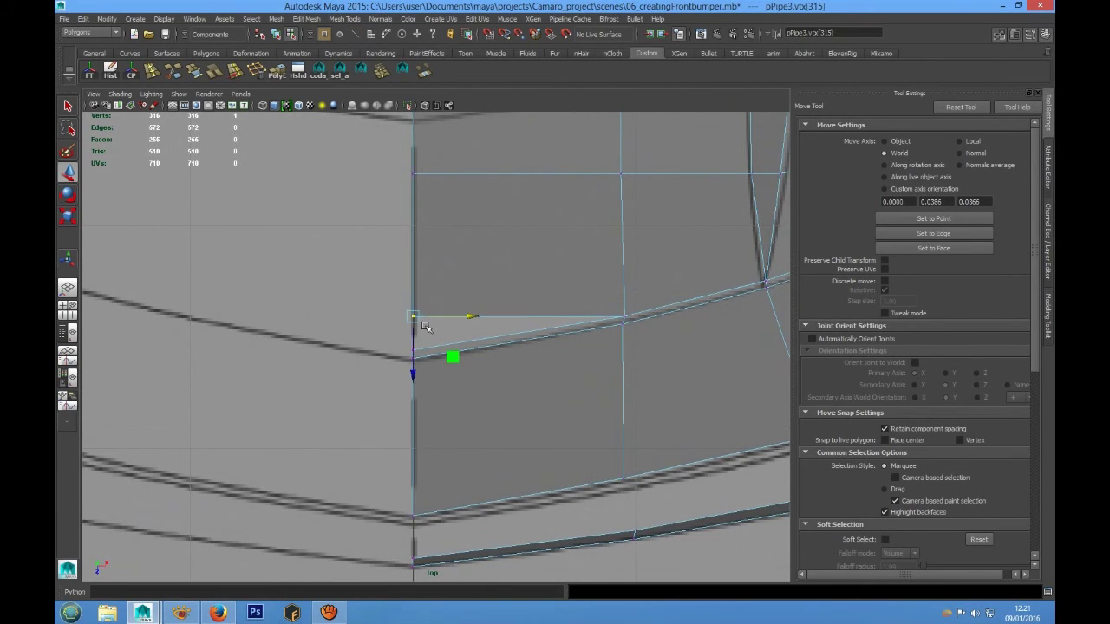
pyautogui.scroll(3, 429, 324)
pyautogui.press('v')
pyautogui.moveTo(416, 304); pyautogui.dragTo(424, 355)
# Select the two coincident vertices at the hood's front centre, check them in isolation, and merge them
pyautogui.click(396, 321)
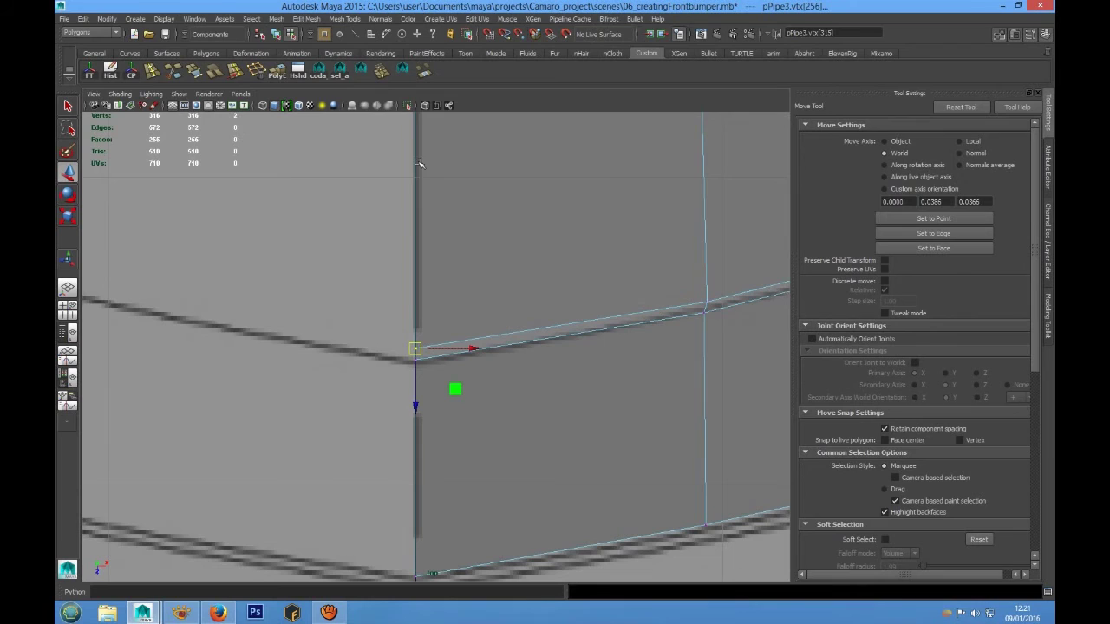
pyautogui.click(407, 106)
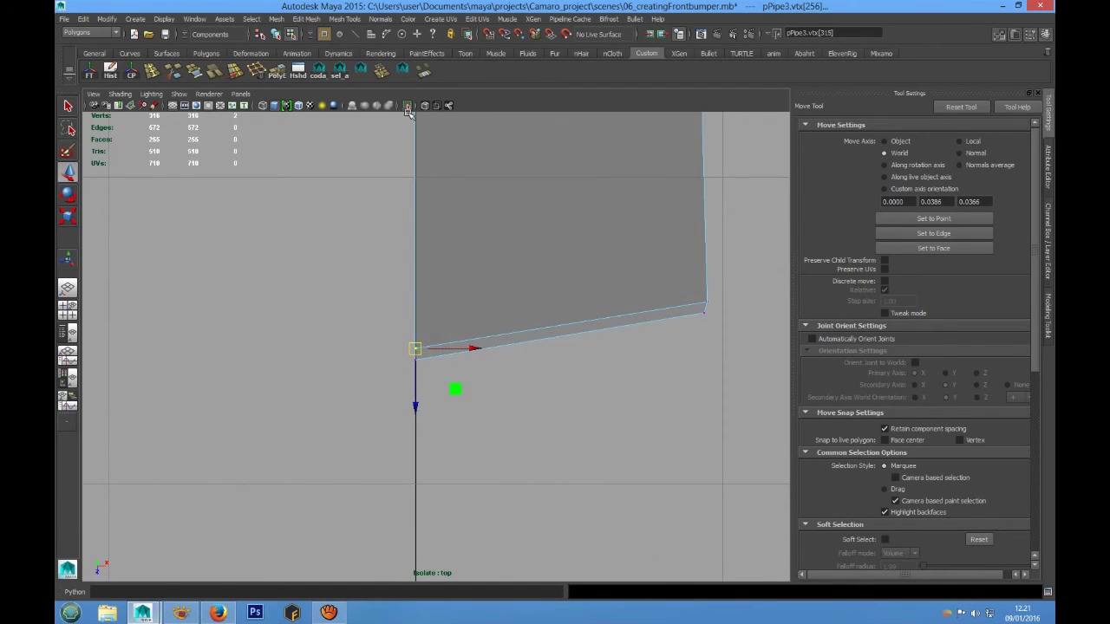
pyautogui.click(407, 106)
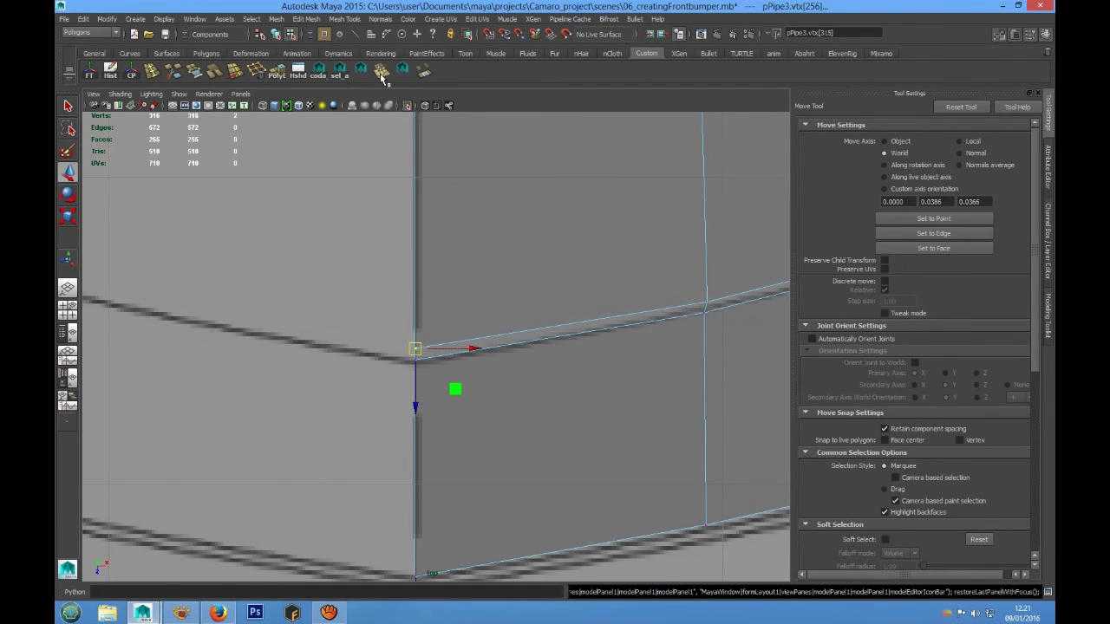
pyautogui.click(380, 76)
pyautogui.moveTo(522, 200); pyautogui.dragTo(565, 191, button='right')
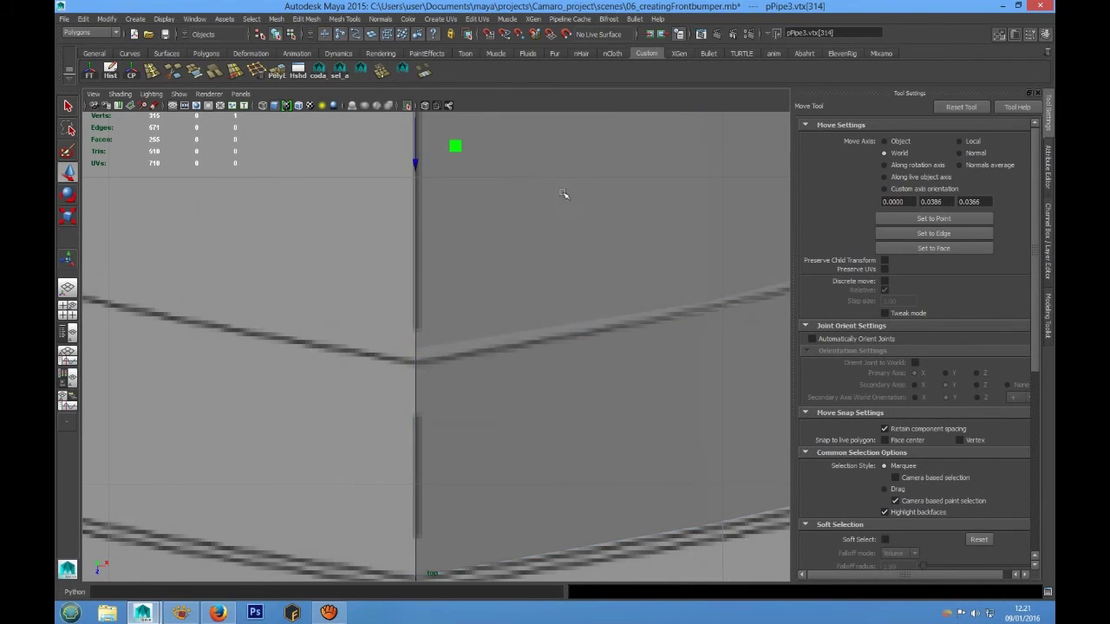
# Return to object mode with the whole body mesh selected and show it in the perspective view
pyautogui.scroll(-8, 559, 199)
pyautogui.scroll(3, 468, 268)
pyautogui.moveTo(468, 269); pyautogui.dragTo(496, 259, button='right')
pyautogui.click(496, 261)
pyautogui.scroll(3, 496, 263)
pyautogui.keyDown('alt'); pyautogui.moveTo(542, 300); pyautogui.dragTo(449, 333, button='middle'); pyautogui.keyUp('alt')
pyautogui.press('space')
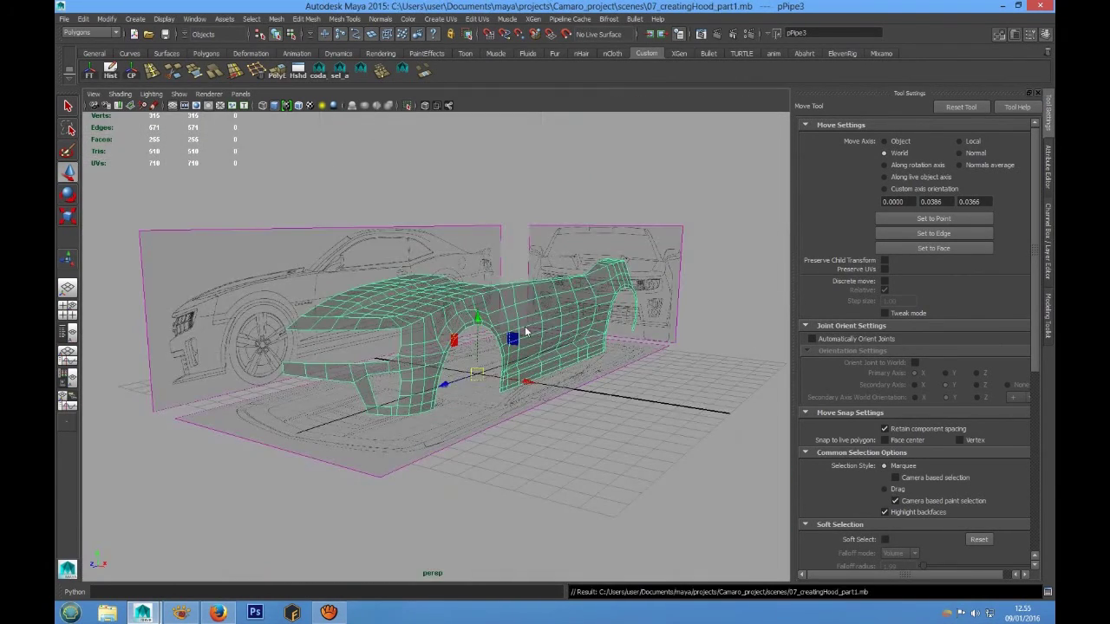
# Examine the hood, fender and bumper surfaces of the body mesh from several angles in the perspective view
pyautogui.scroll(-3, 525, 332)
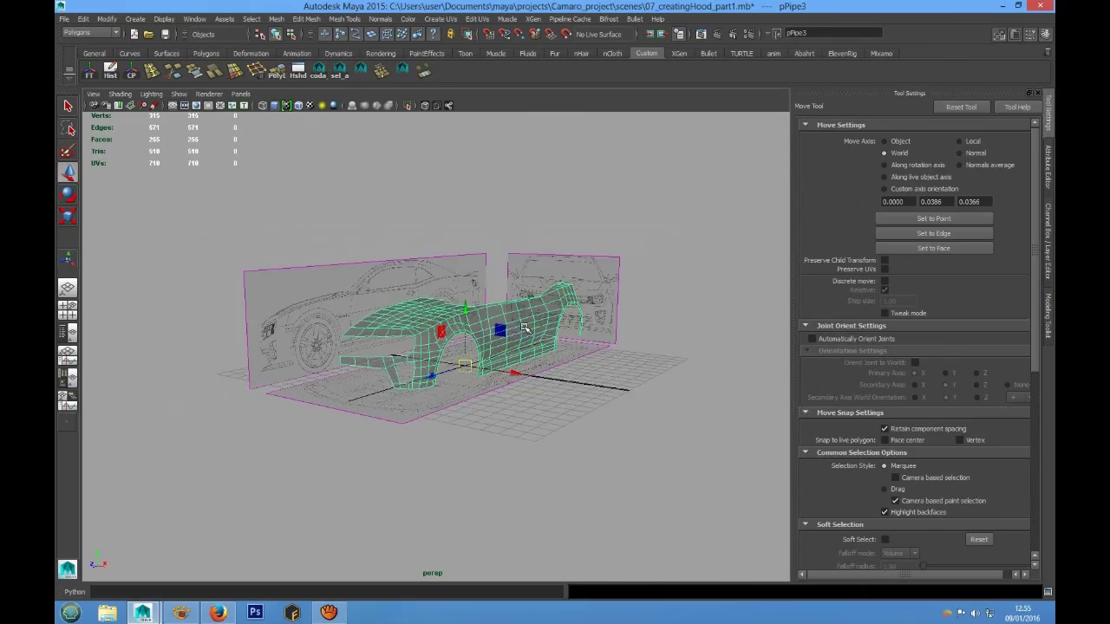
pyautogui.keyDown('alt'); pyautogui.moveTo(525, 332); pyautogui.dragTo(457, 349); pyautogui.keyUp('alt')
pyautogui.keyDown('alt'); pyautogui.moveTo(458, 349); pyautogui.dragTo(425, 384, button='middle'); pyautogui.keyUp('alt')
pyautogui.keyDown('alt'); pyautogui.moveTo(425, 384); pyautogui.dragTo(495, 367); pyautogui.keyUp('alt')
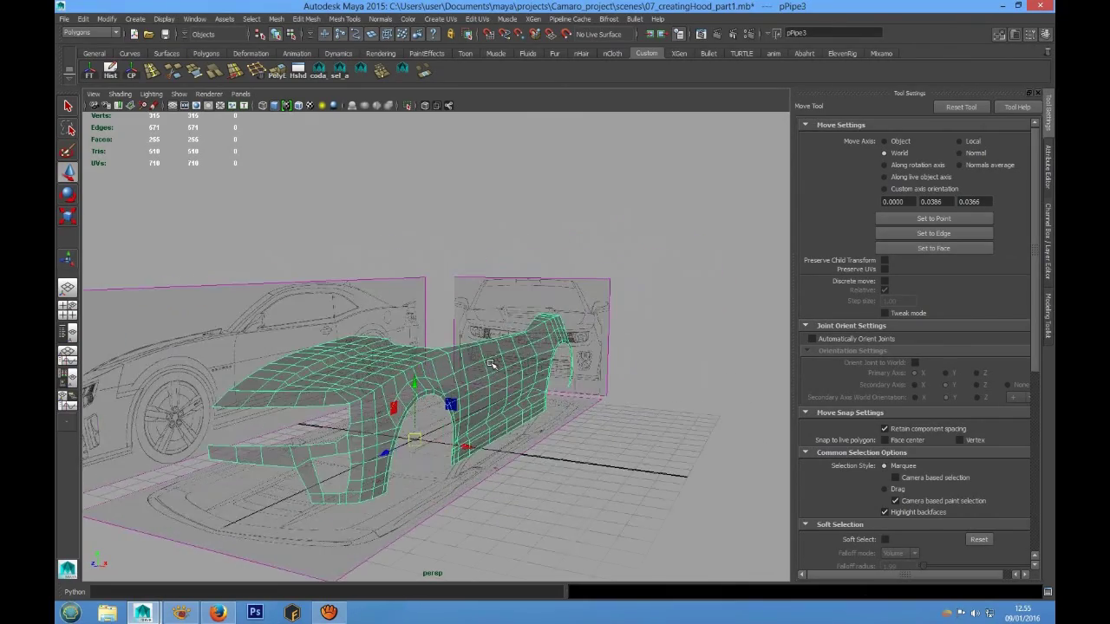
pyautogui.keyDown('alt'); pyautogui.moveTo(495, 367); pyautogui.dragTo(512, 315, button='middle'); pyautogui.keyUp('alt')
pyautogui.scroll(2, 512, 314)
pyautogui.scroll(-2, 513, 315)
pyautogui.keyDown('alt'); pyautogui.moveTo(512, 314); pyautogui.dragTo(472, 372); pyautogui.keyUp('alt')
pyautogui.scroll(4, 525, 345)
pyautogui.keyDown('alt'); pyautogui.moveTo(473, 372); pyautogui.dragTo(505, 358, button='middle'); pyautogui.keyUp('alt')
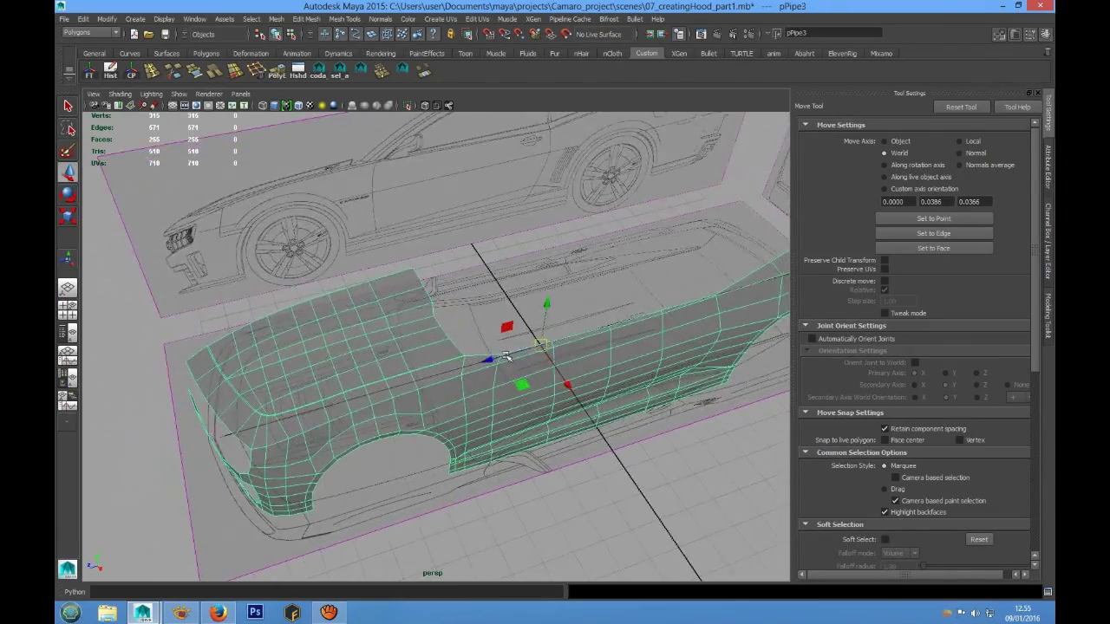
pyautogui.scroll(-4, 505, 357)
pyautogui.keyDown('alt'); pyautogui.moveTo(477, 371); pyautogui.dragTo(491, 352); pyautogui.keyUp('alt')
pyautogui.scroll(4, 508, 364)
pyautogui.scroll(-3, 448, 375)
pyautogui.scroll(3, 480, 381)
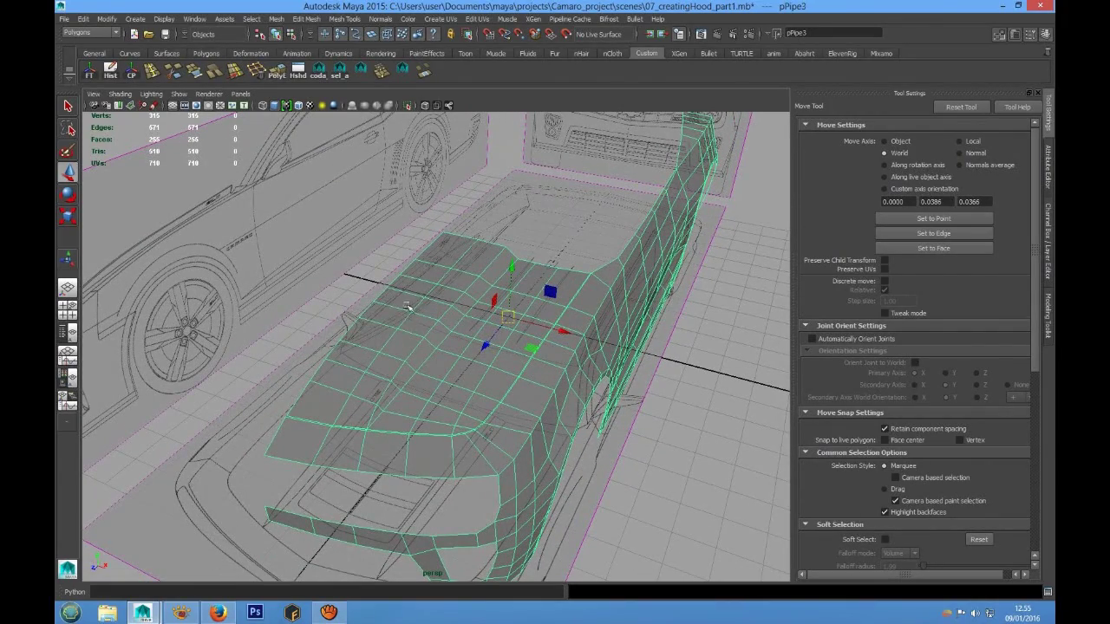
pyautogui.scroll(-5, 420, 314)
pyautogui.keyDown('alt'); pyautogui.moveTo(420, 314); pyautogui.dragTo(475, 321); pyautogui.keyUp('alt')
pyautogui.scroll(5, 364, 336)
pyautogui.scroll(-4, 446, 337)
pyautogui.scroll(-1, 475, 321)
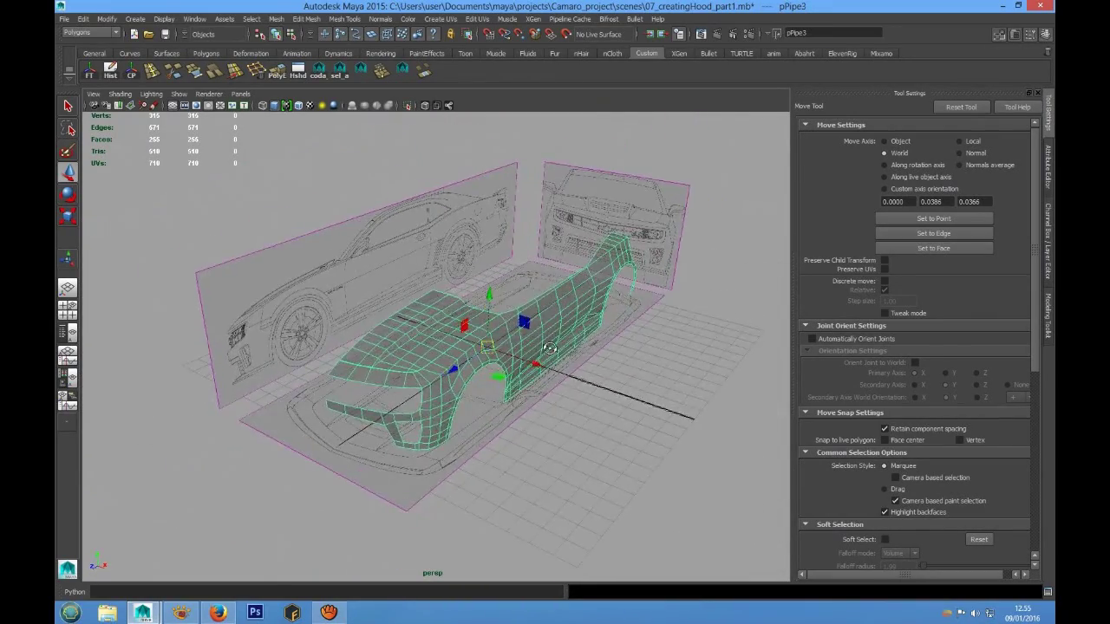